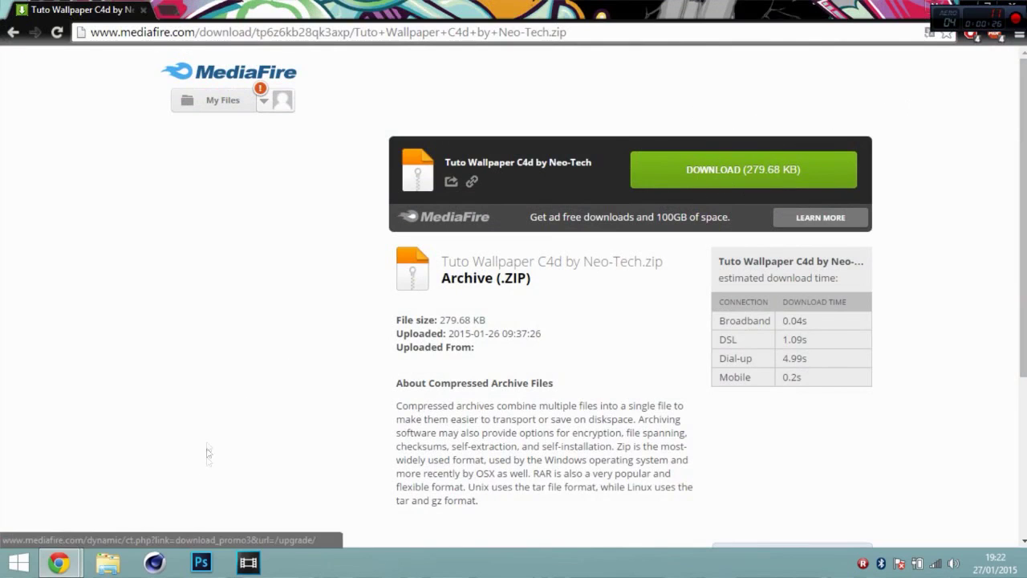
{"action": "left_click", "coordinate": [107, 562]}
{"action": "left_click", "coordinate": [1021, 6]}
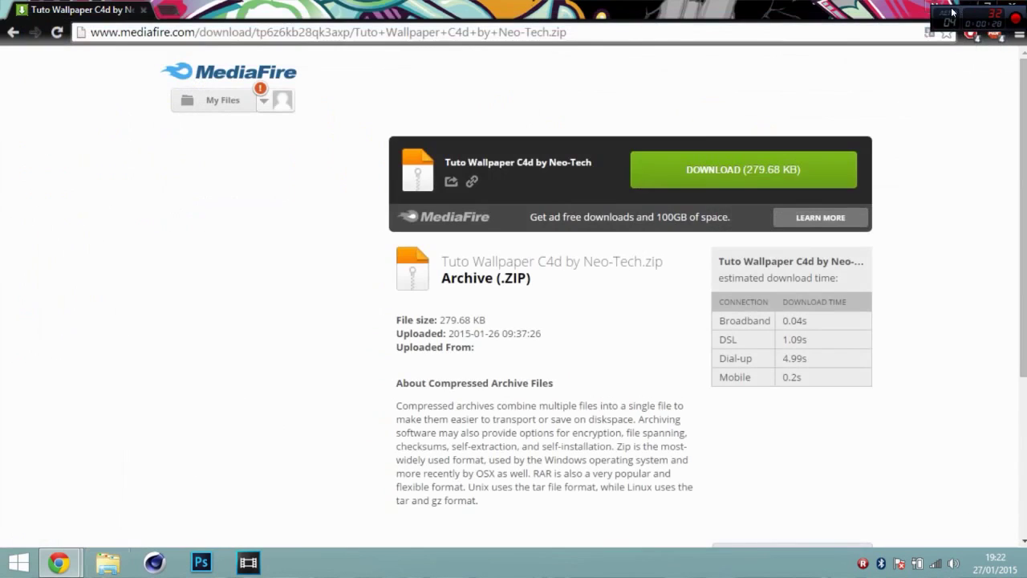
{"action": "left_click", "coordinate": [964, 7]}
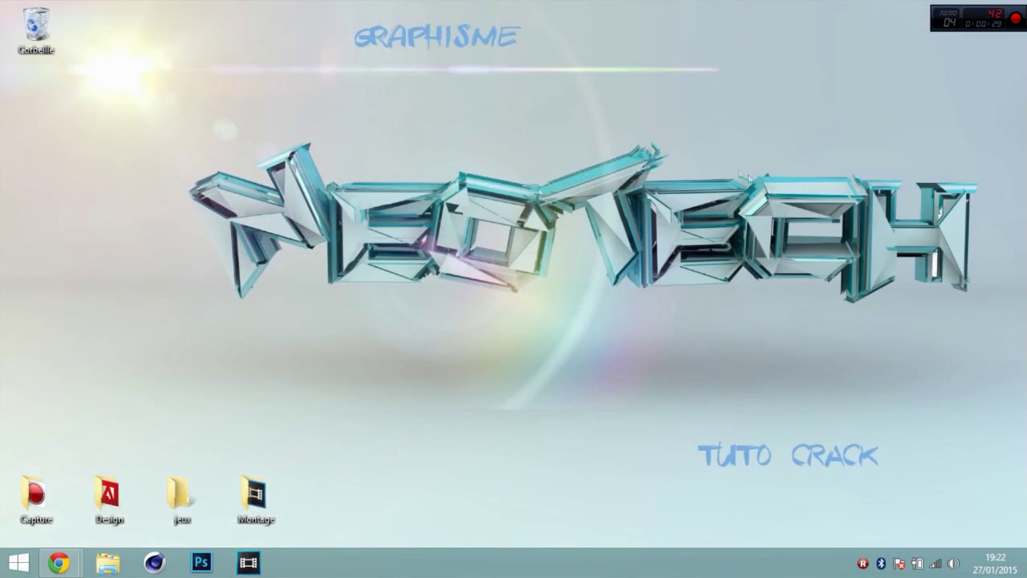
{"action": "left_click", "coordinate": [112, 493]}
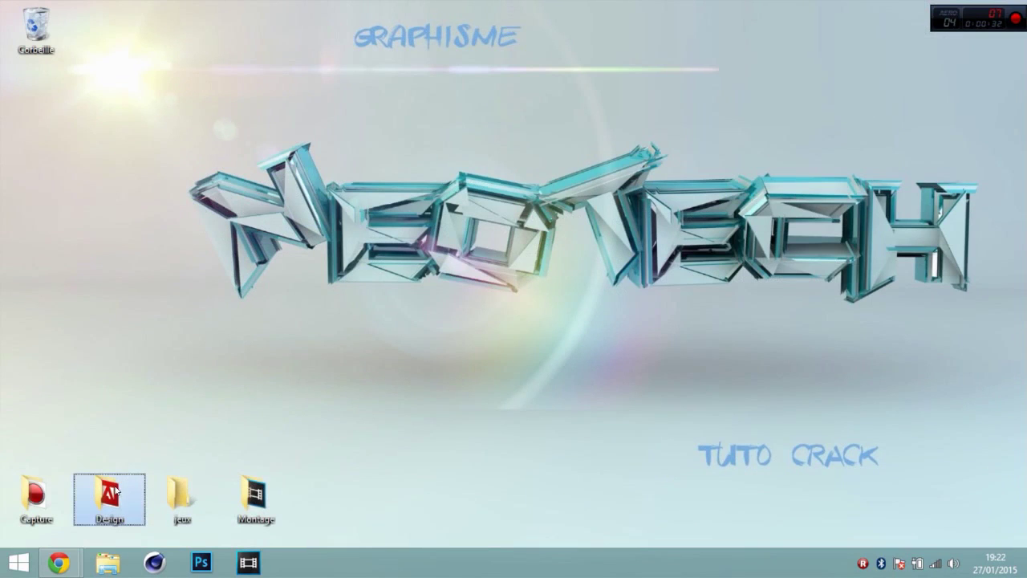
Step: Search the web for winrar in a new browser tab and open Clubic's WinRAR download page
{"action": "mouse_move", "coordinate": [79, 568]}
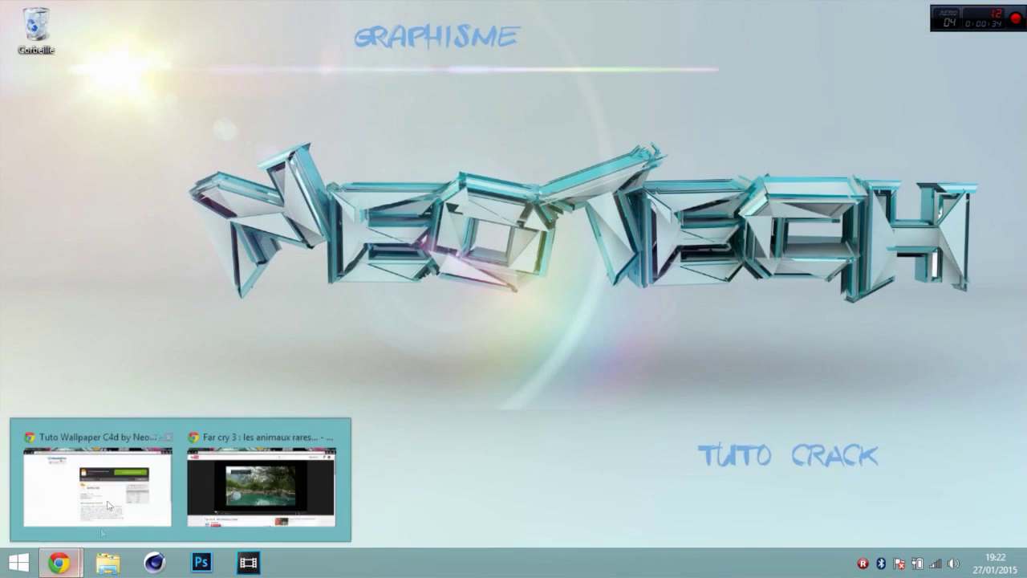
{"action": "left_click", "coordinate": [81, 465]}
{"action": "left_click", "coordinate": [167, 9]}
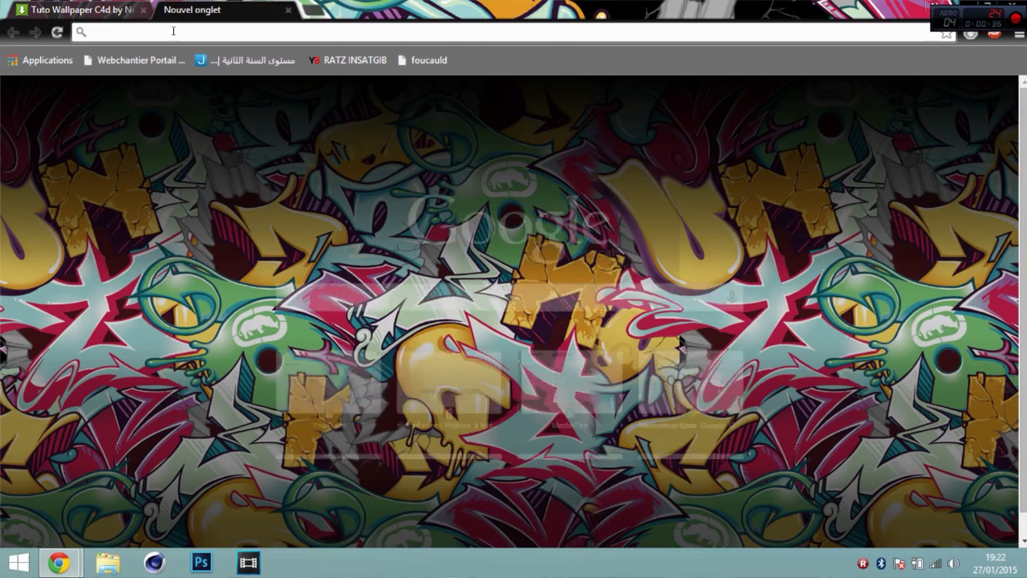
{"action": "type", "text": "winrar"}
{"action": "key", "text": "Return"}
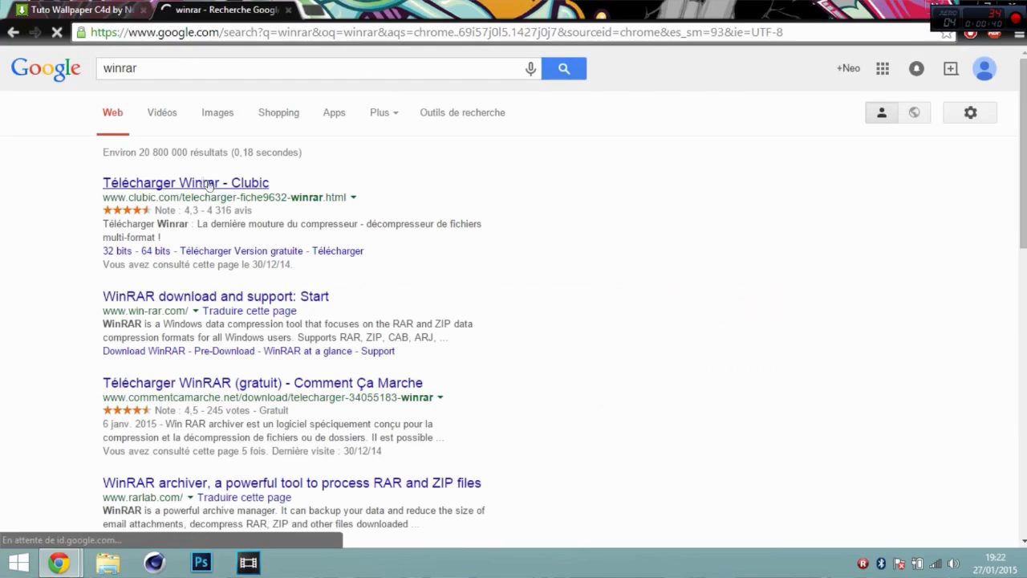
{"action": "left_click", "coordinate": [207, 183]}
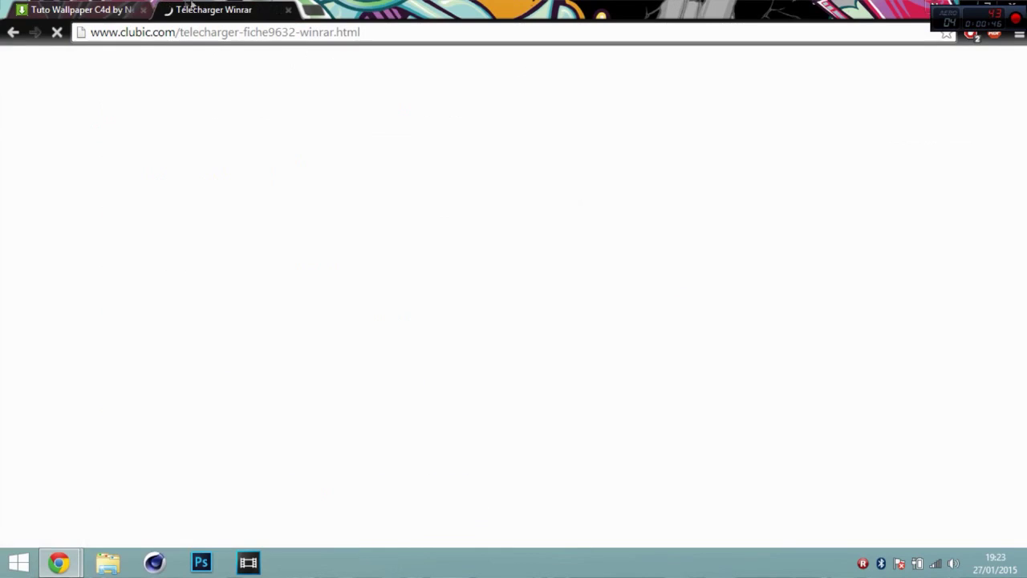
{"action": "left_click", "coordinate": [100, 7]}
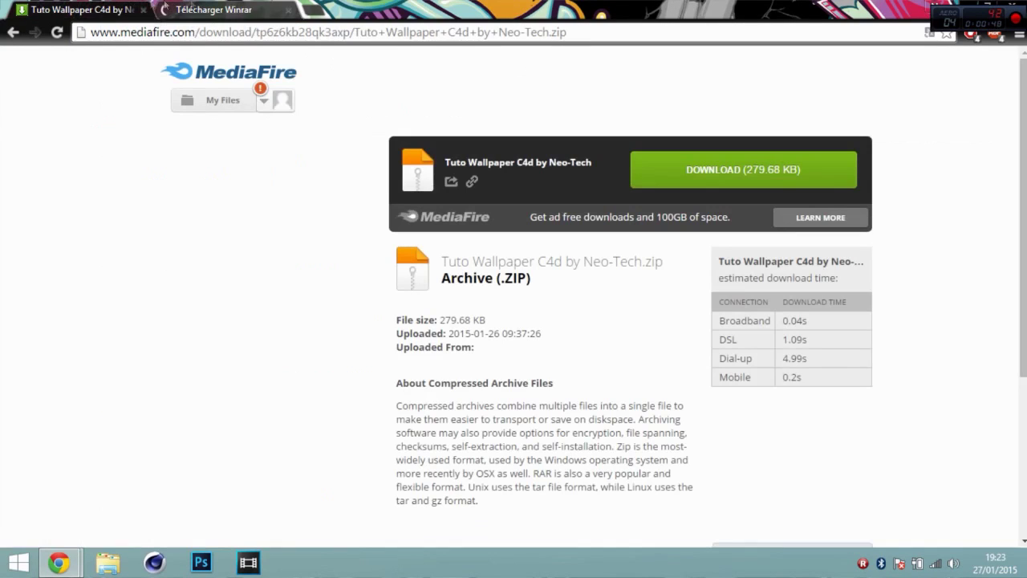
{"action": "left_click", "coordinate": [231, 8]}
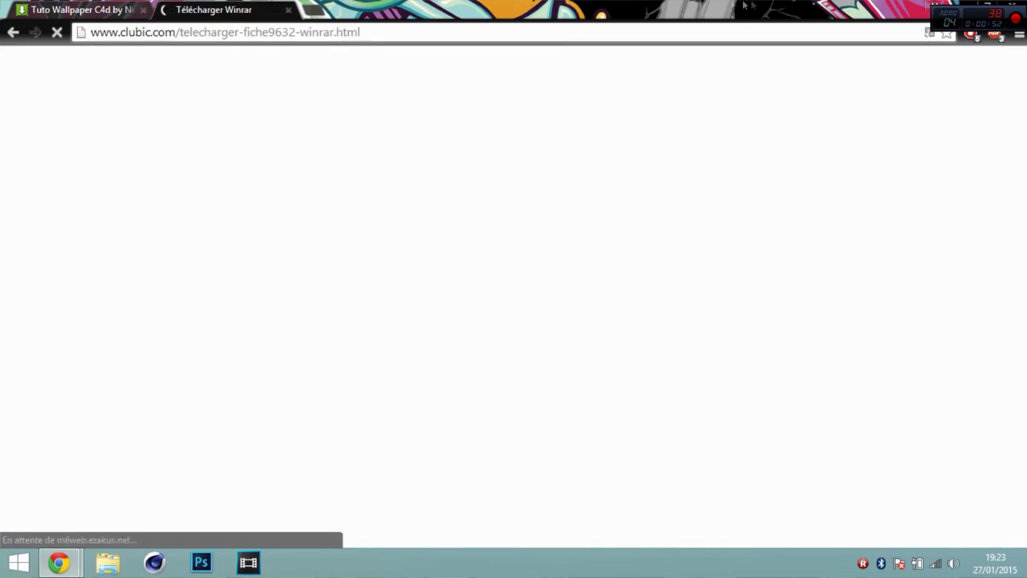
Step: Minimise the browser and open the Tuto Wallpaper C4d folder inside the Design folder on the desktop
{"action": "left_click", "coordinate": [961, 4]}
{"action": "double_click", "coordinate": [109, 495]}
{"action": "left_click_drag", "start_coordinate": [218, 202], "coordinate": [228, 190]}
{"action": "double_click", "coordinate": [230, 99]}
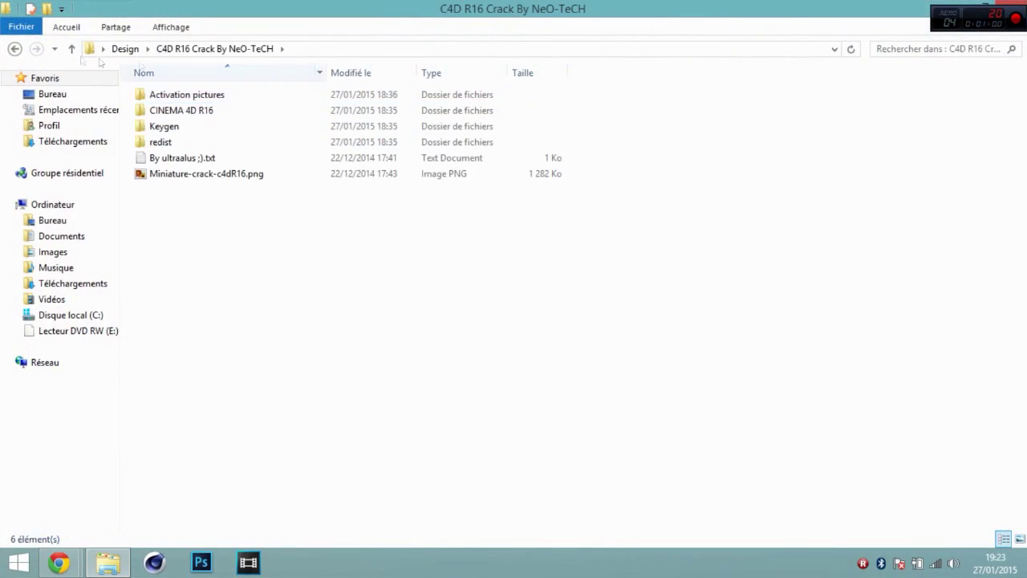
{"action": "left_click", "coordinate": [15, 49]}
{"action": "double_click", "coordinate": [205, 109]}
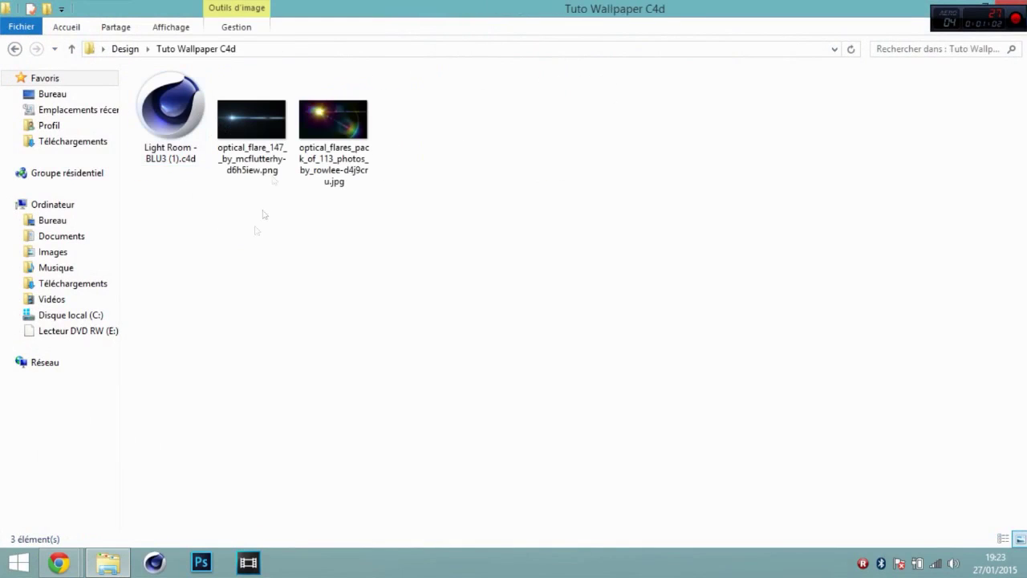
Step: Examine the Cinema 4D light room scene and the two optical flare images in the Tuto Wallpaper C4d folder
{"action": "left_click_drag", "start_coordinate": [183, 237], "coordinate": [348, 110]}
{"action": "left_click", "coordinate": [455, 224]}
{"action": "left_click_drag", "start_coordinate": [412, 133], "coordinate": [174, 144]}
{"action": "left_click", "coordinate": [413, 281]}
{"action": "left_click_drag", "start_coordinate": [403, 144], "coordinate": [206, 136]}
{"action": "left_click", "coordinate": [280, 336]}
{"action": "left_click", "coordinate": [179, 120]}
{"action": "left_click", "coordinate": [235, 216]}
{"action": "left_click", "coordinate": [252, 144]}
{"action": "left_click", "coordinate": [333, 145]}
{"action": "left_click", "coordinate": [235, 132]}
{"action": "left_click", "coordinate": [192, 140]}
{"action": "left_click", "coordinate": [193, 140]}
{"action": "left_click", "coordinate": [237, 394]}
Step: Look through Clubic's WinRAR download page in the browser and close its tab
{"action": "mouse_move", "coordinate": [58, 563]}
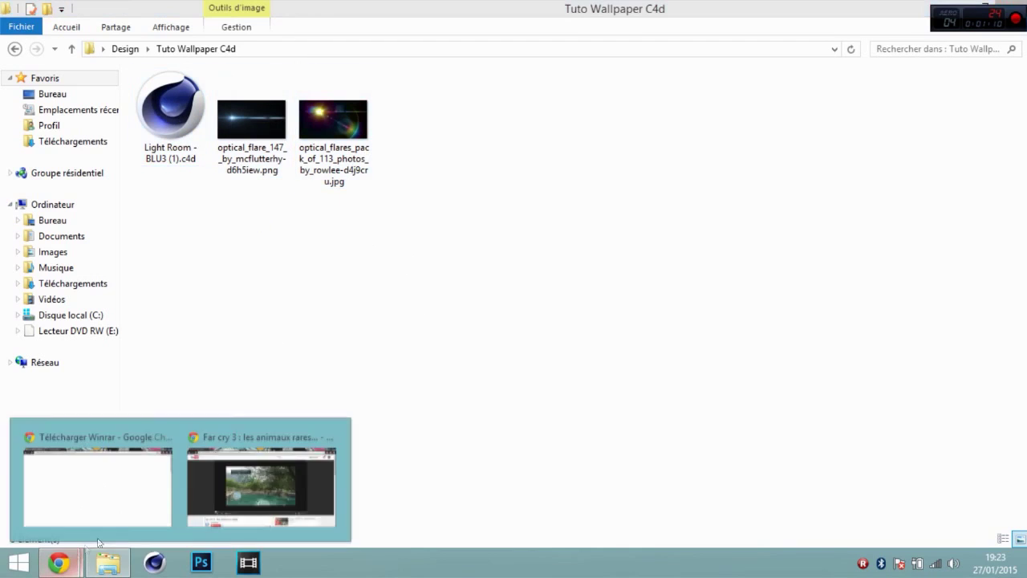
{"action": "left_click", "coordinate": [91, 483]}
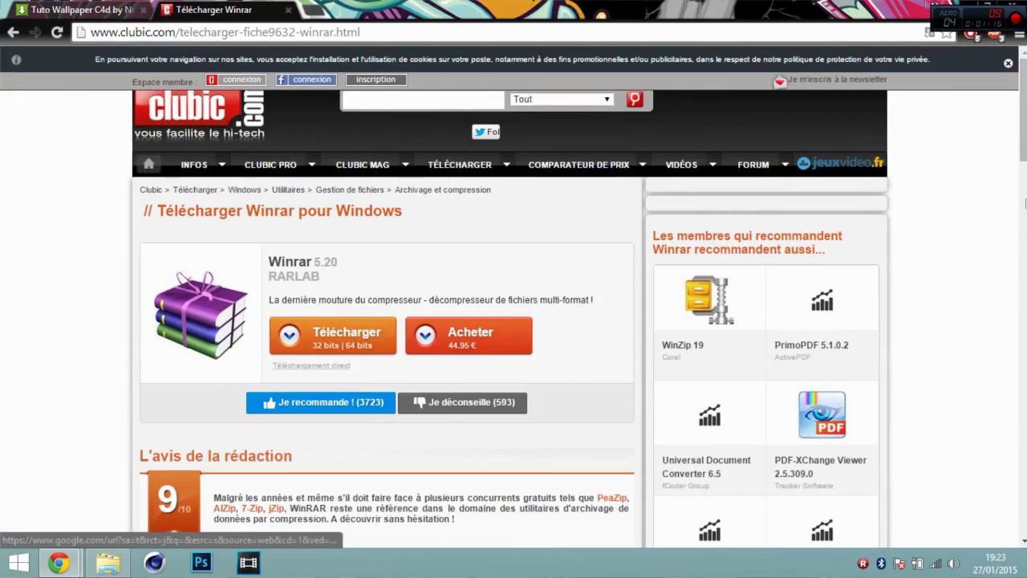
{"action": "left_click_drag", "start_coordinate": [1024, 171], "coordinate": [1016, 501]}
{"action": "scroll", "coordinate": [608, 168], "scroll_direction": "up", "scroll_amount": 15}
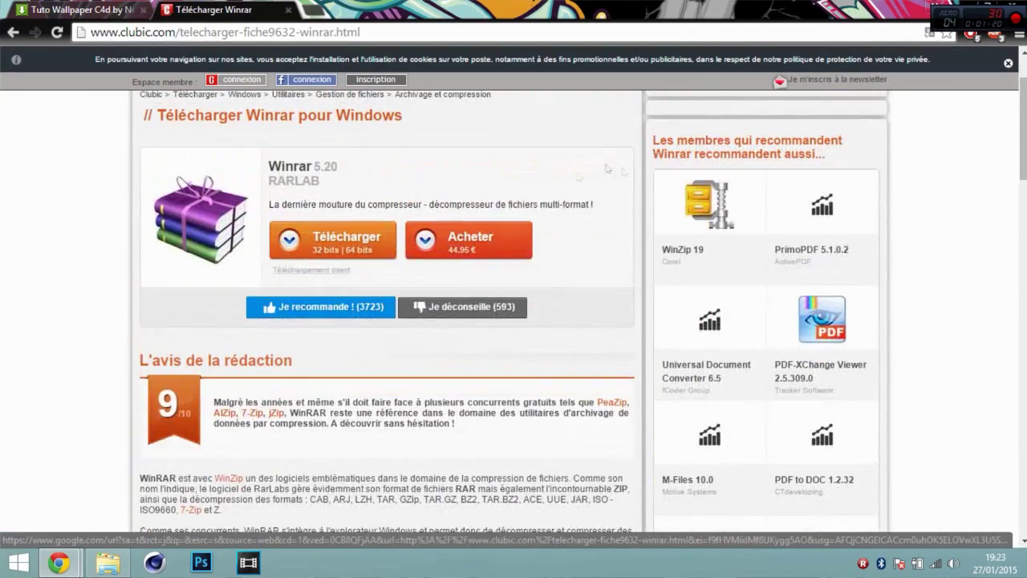
{"action": "left_click", "coordinate": [288, 9]}
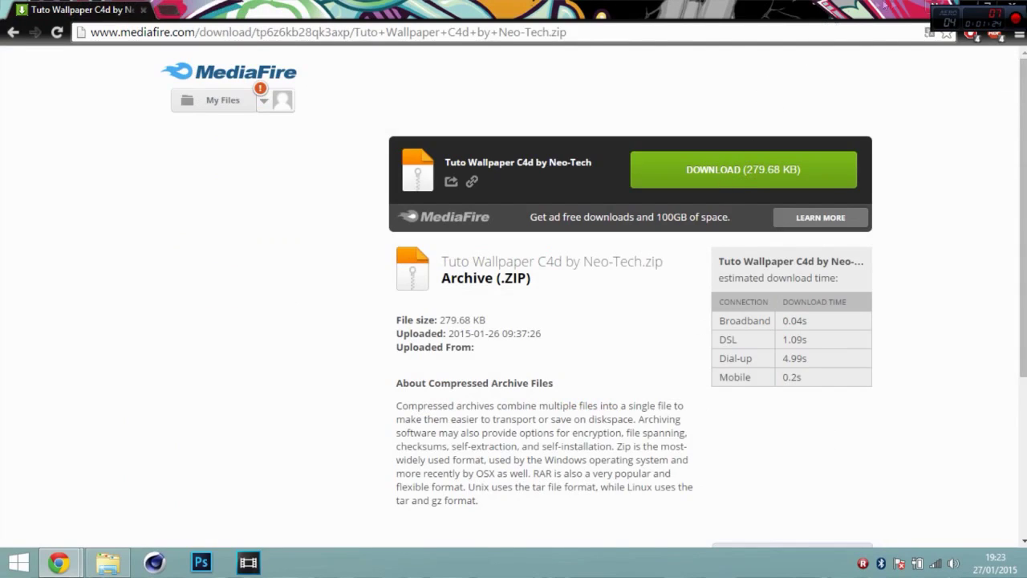
Step: Shrink the Tuto Wallpaper C4d folder window from full screen, reposition it on the desktop, and minimise it
{"action": "left_click", "coordinate": [950, 4]}
{"action": "left_click_drag", "start_coordinate": [515, 126], "coordinate": [413, 150]}
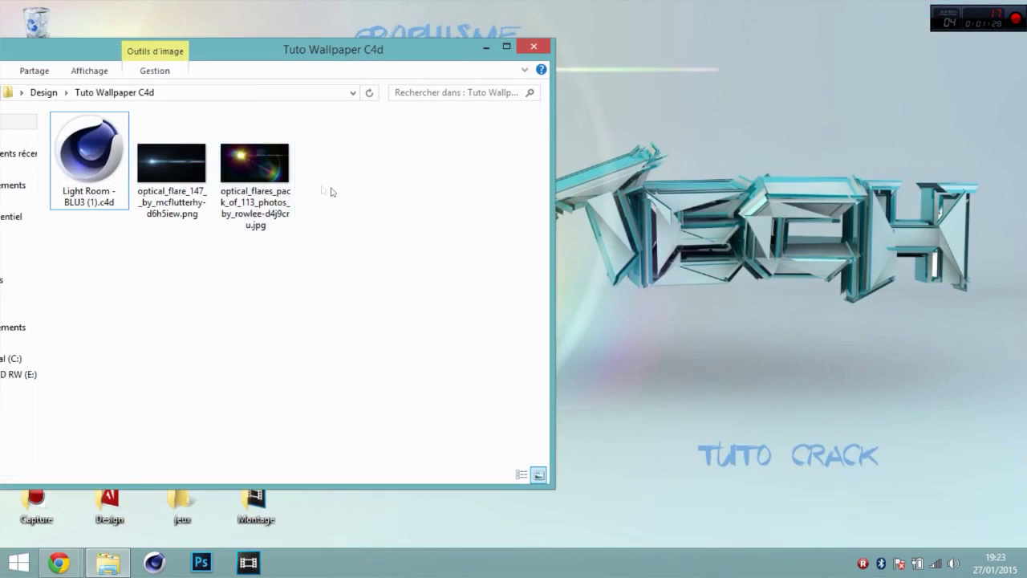
{"action": "left_click_drag", "start_coordinate": [423, 60], "coordinate": [583, 23]}
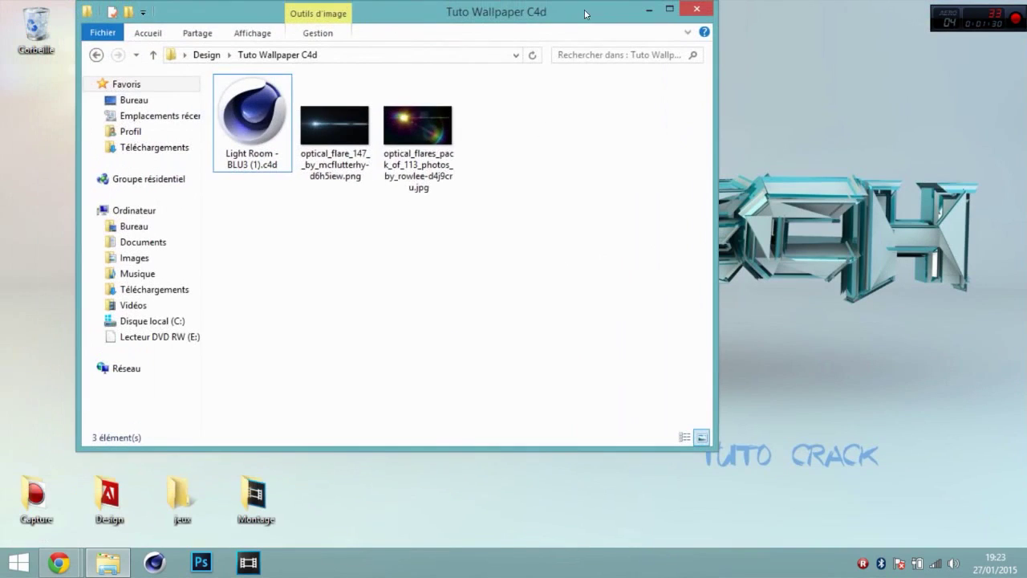
{"action": "left_click_drag", "start_coordinate": [548, 154], "coordinate": [261, 181]}
{"action": "left_click_drag", "start_coordinate": [592, 154], "coordinate": [270, 120]}
{"action": "left_click", "coordinate": [530, 120]}
{"action": "left_click", "coordinate": [649, 10]}
{"action": "left_click_drag", "start_coordinate": [900, 89], "coordinate": [189, 280]}
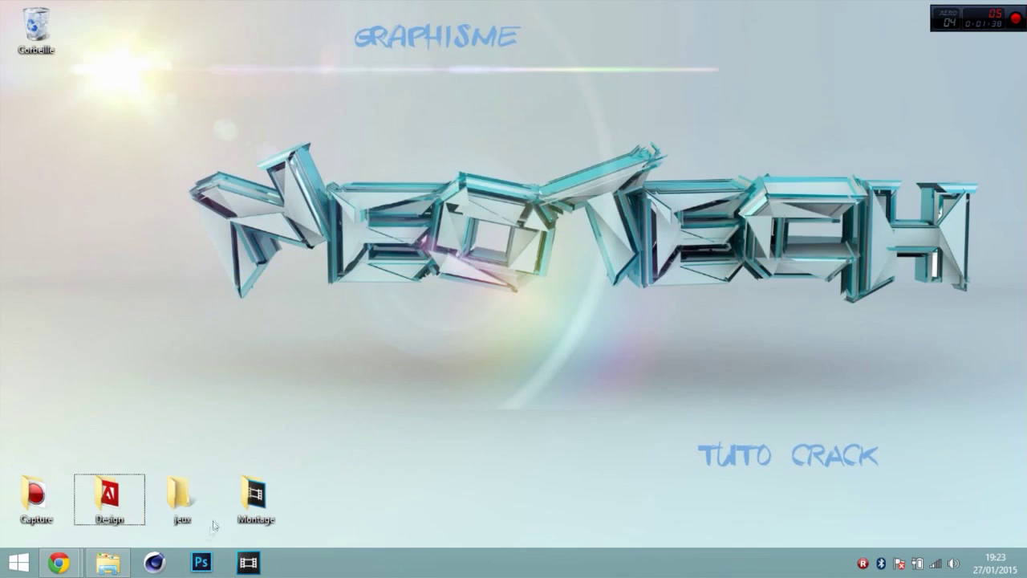
{"action": "left_click_drag", "start_coordinate": [969, 316], "coordinate": [146, 145]}
{"action": "left_click", "coordinate": [183, 496]}
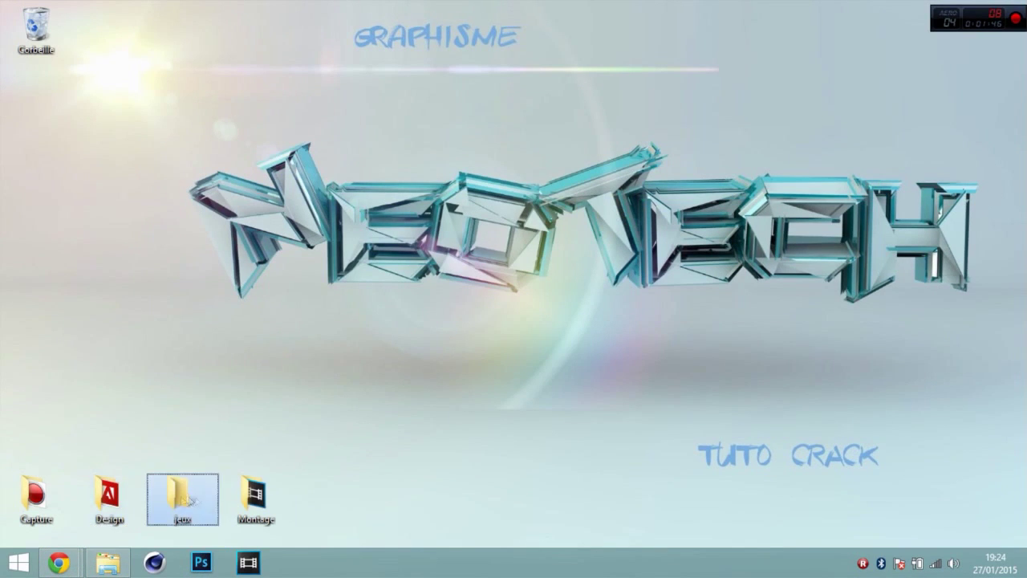
{"action": "left_click", "coordinate": [239, 499]}
Step: Look through the uploaded tutorials on the NéO-TeCH YouTube channel in a new browser tab, closing the tab when done
{"action": "mouse_move", "coordinate": [58, 562]}
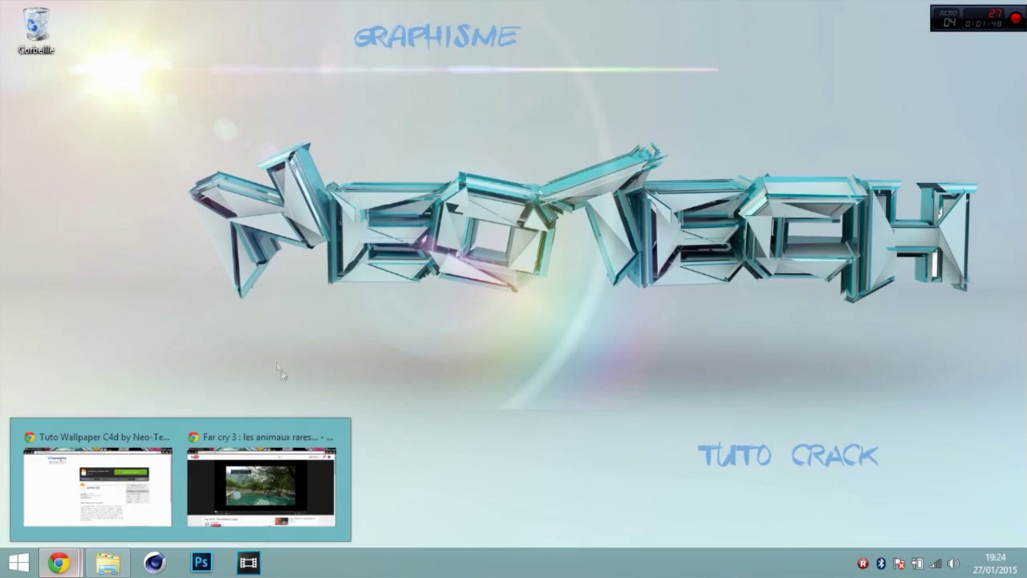
{"action": "left_click", "coordinate": [88, 482]}
{"action": "left_click", "coordinate": [178, 8]}
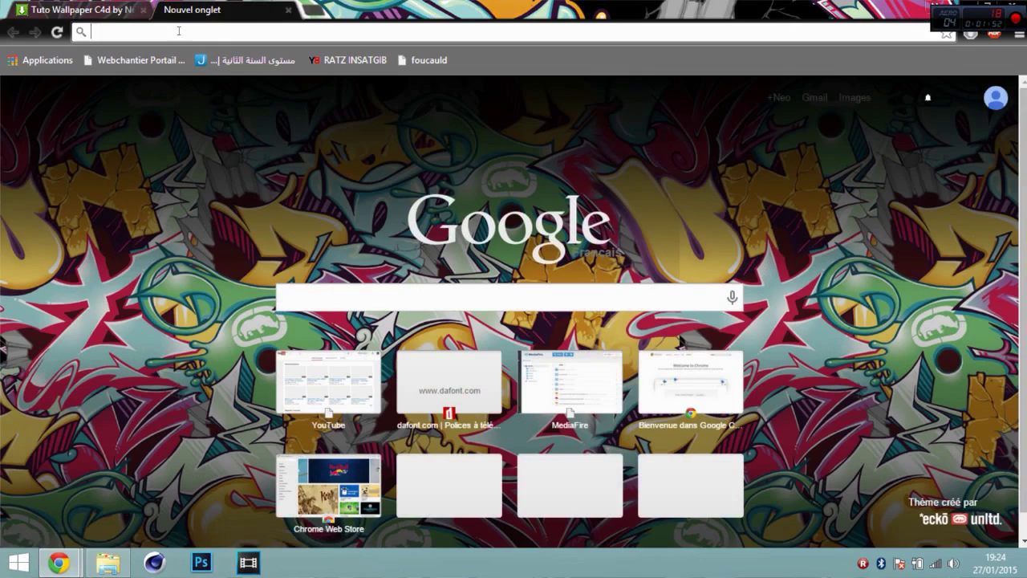
{"action": "type", "text": "y"}
{"action": "left_click", "coordinate": [199, 79]}
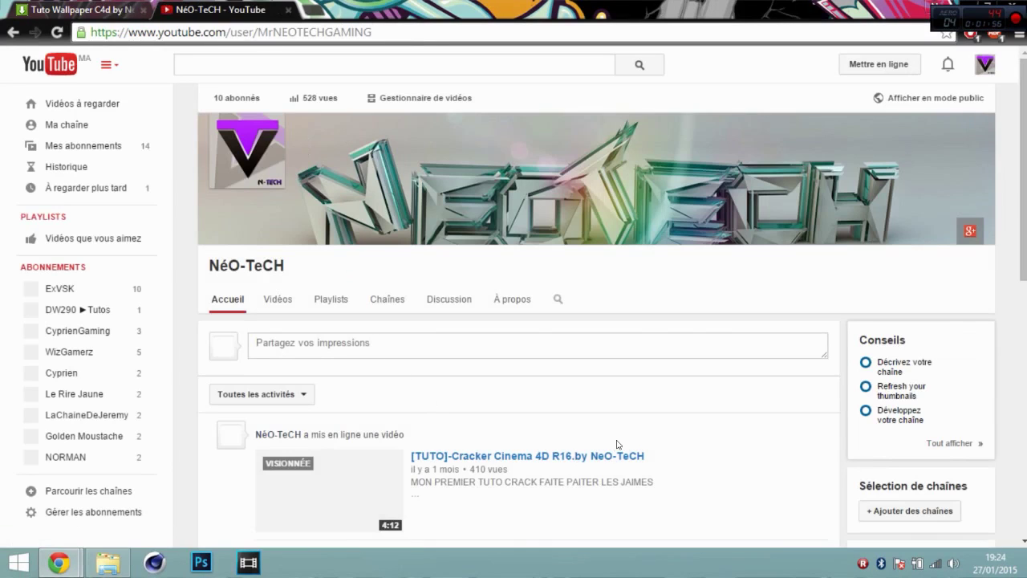
{"action": "scroll", "coordinate": [617, 445], "scroll_direction": "down", "scroll_amount": 2}
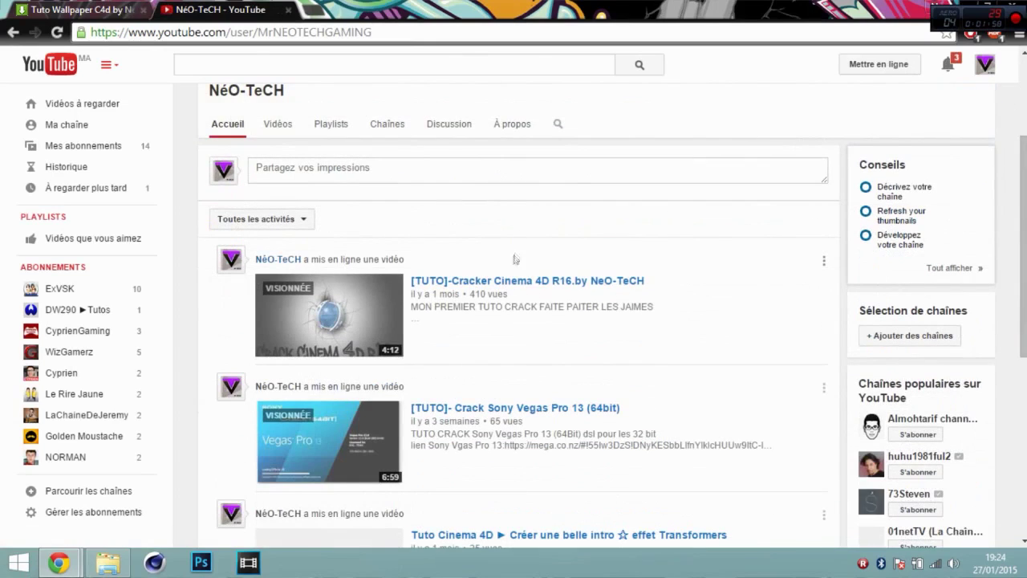
{"action": "left_click_drag", "start_coordinate": [469, 294], "coordinate": [503, 296]}
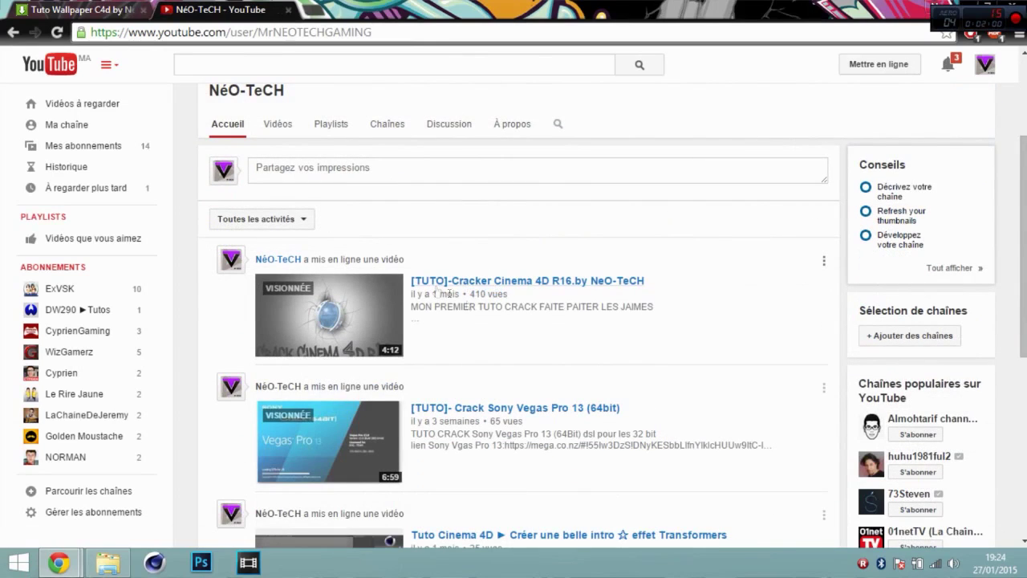
{"action": "left_click", "coordinate": [288, 9]}
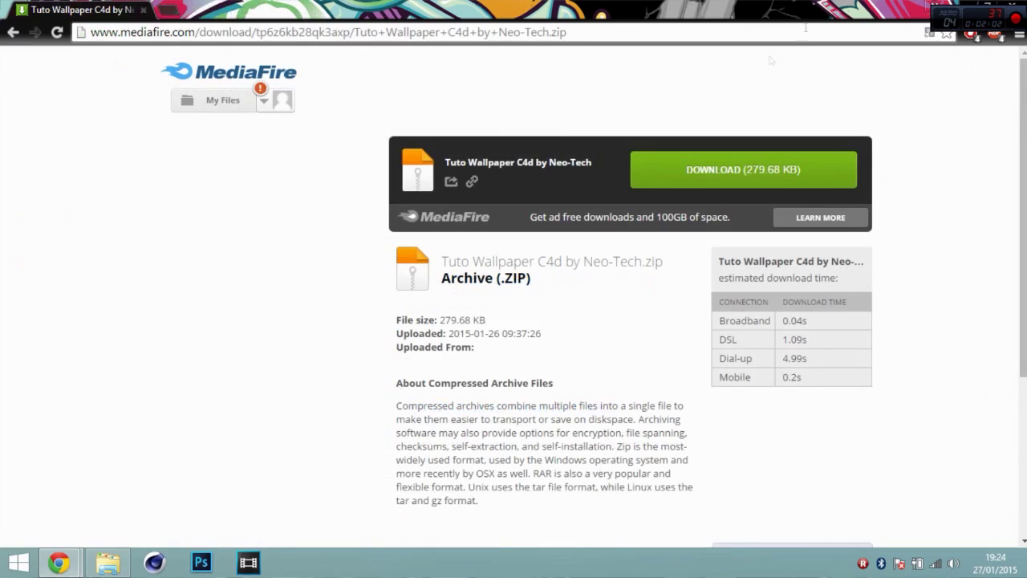
Step: Open the scene file Light Room - BLU3 (1).c4d from the Tuto Wallpaper C4d folder in Cinema 4D
{"action": "left_click", "coordinate": [951, 4]}
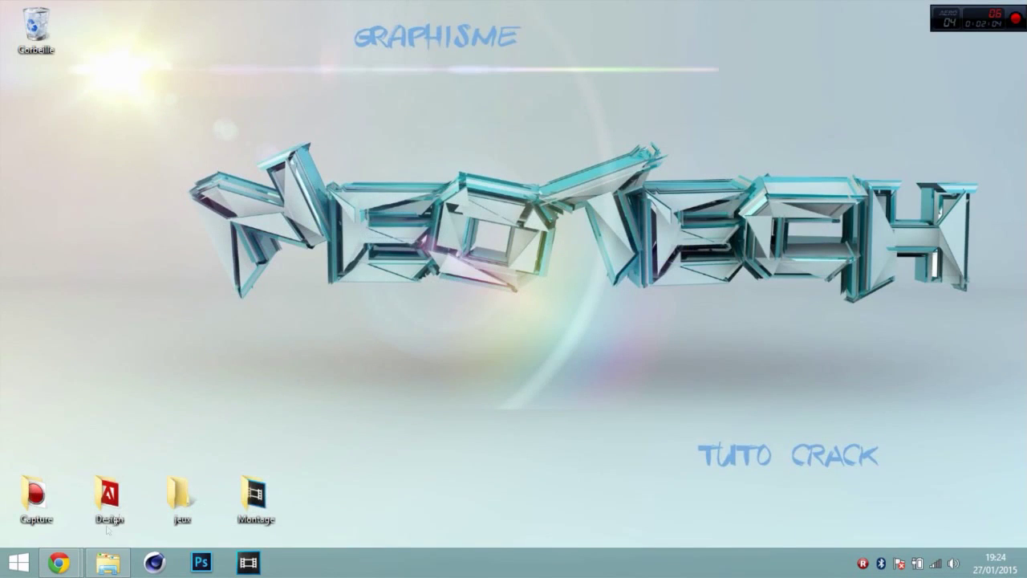
{"action": "left_click", "coordinate": [108, 562]}
{"action": "left_click", "coordinate": [232, 101]}
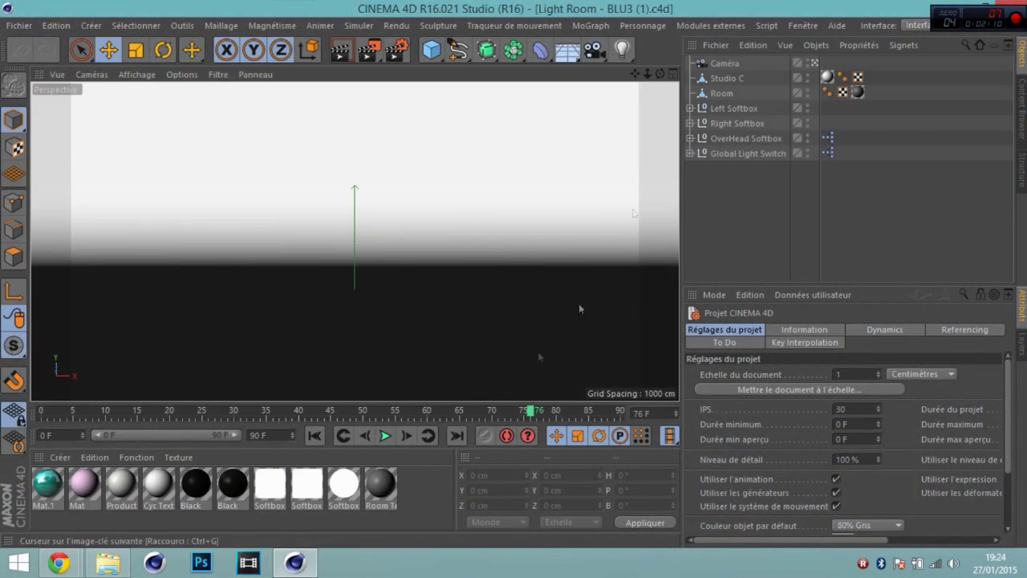
Step: Set the colour of the pink material Mat to white (255, 255, 255)
{"action": "double_click", "coordinate": [82, 483]}
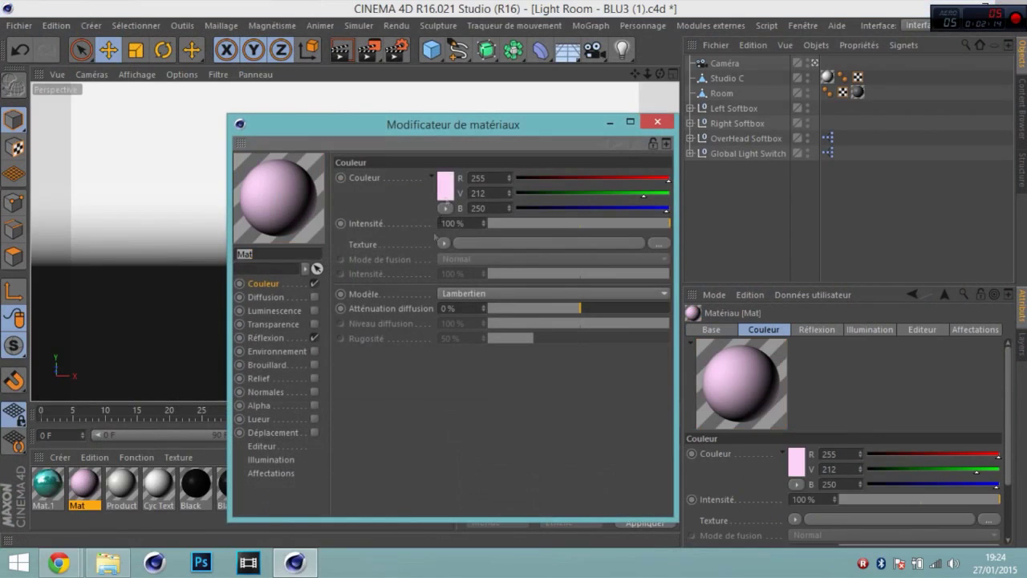
{"action": "left_click", "coordinate": [441, 178]}
{"action": "left_click", "coordinate": [416, 256]}
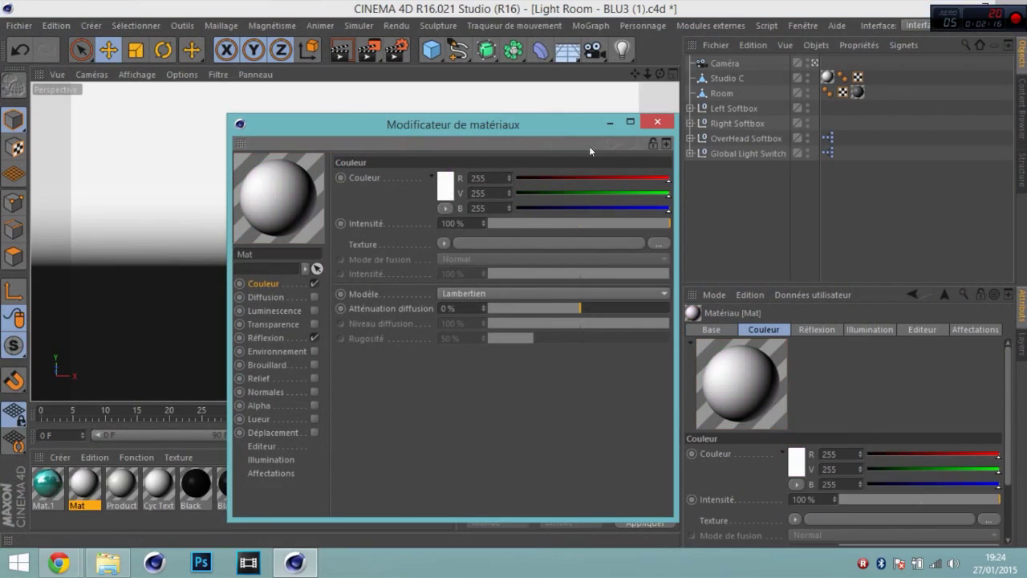
{"action": "left_click", "coordinate": [657, 121]}
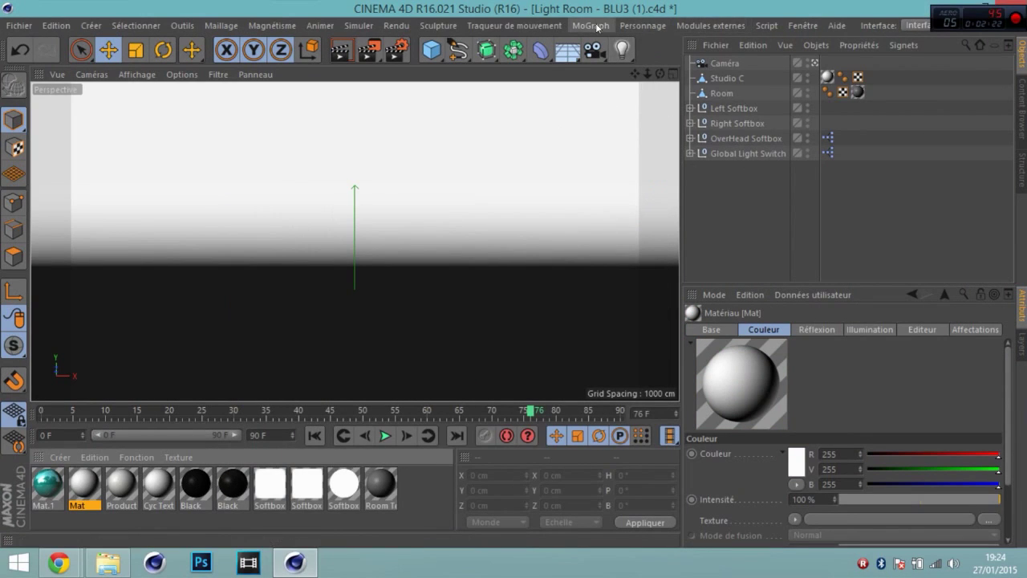
Step: Add a MoText object and move it to about X -170 cm and Y 120 cm
{"action": "left_click", "coordinate": [597, 25]}
{"action": "left_click", "coordinate": [610, 196]}
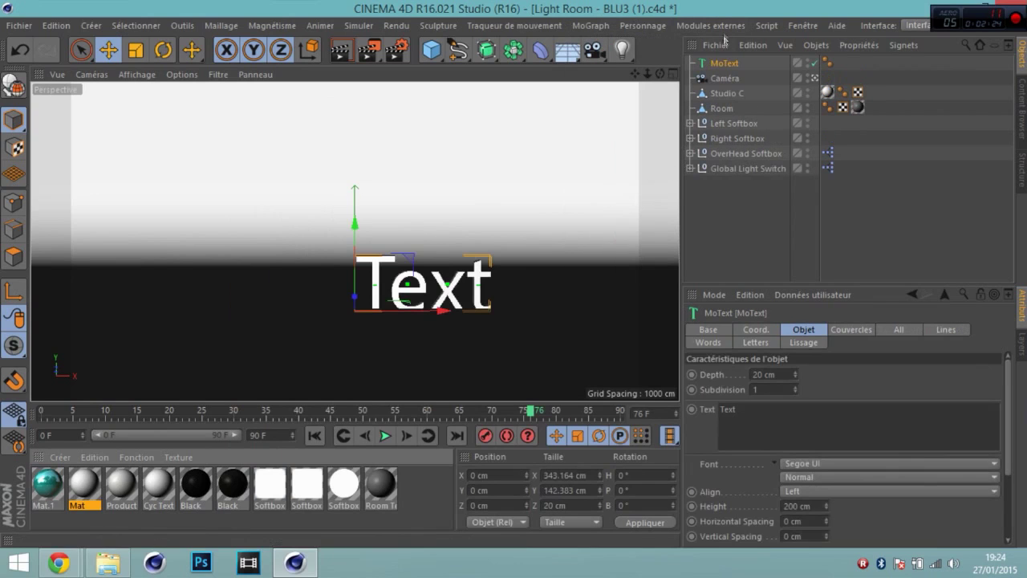
{"action": "left_click_drag", "start_coordinate": [430, 291], "coordinate": [363, 290]}
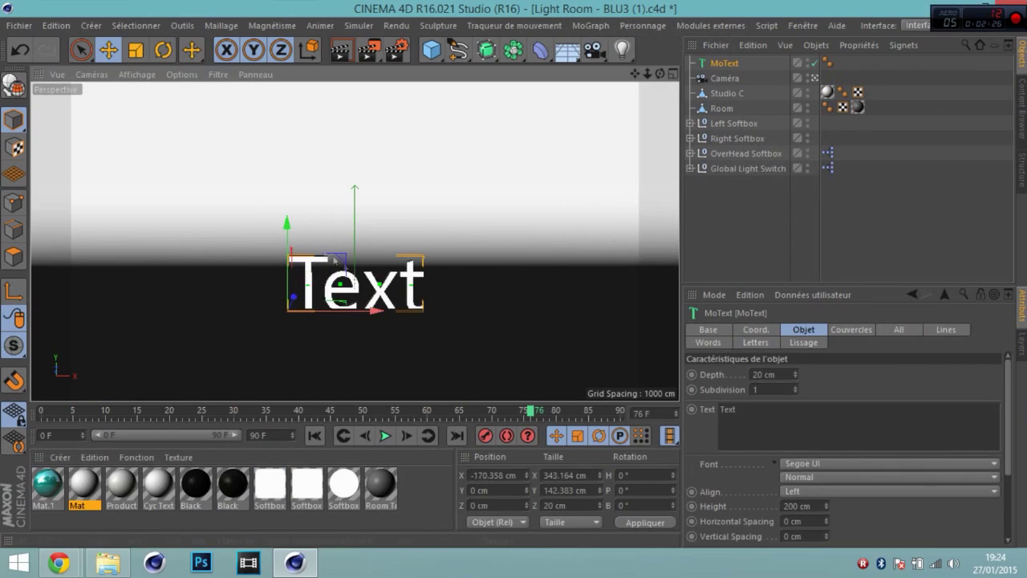
{"action": "left_click_drag", "start_coordinate": [289, 231], "coordinate": [289, 183]}
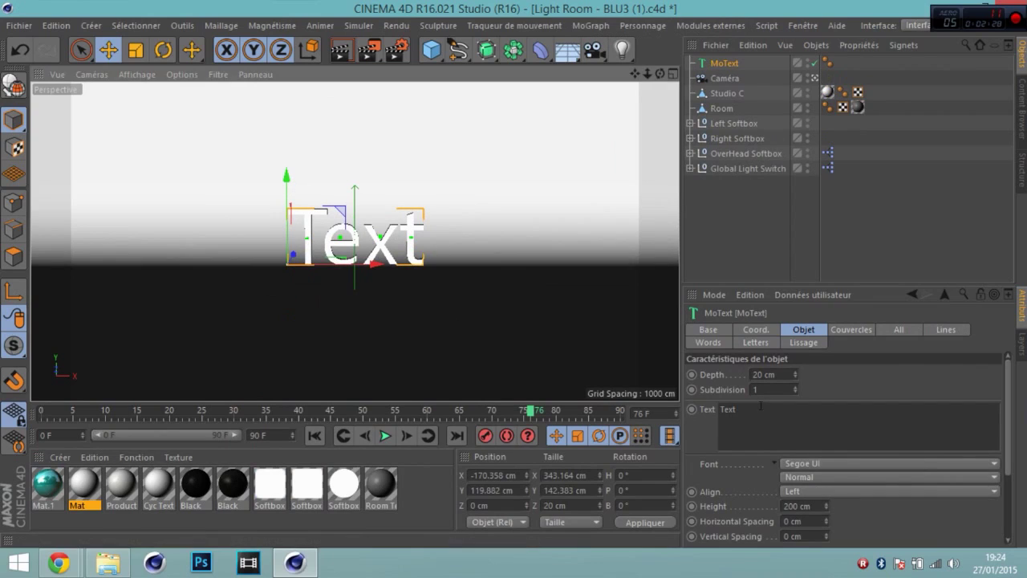
Step: Replace the MoText object's content with TUTO and set its depth to 65 cm
{"action": "type", "text": "T"}
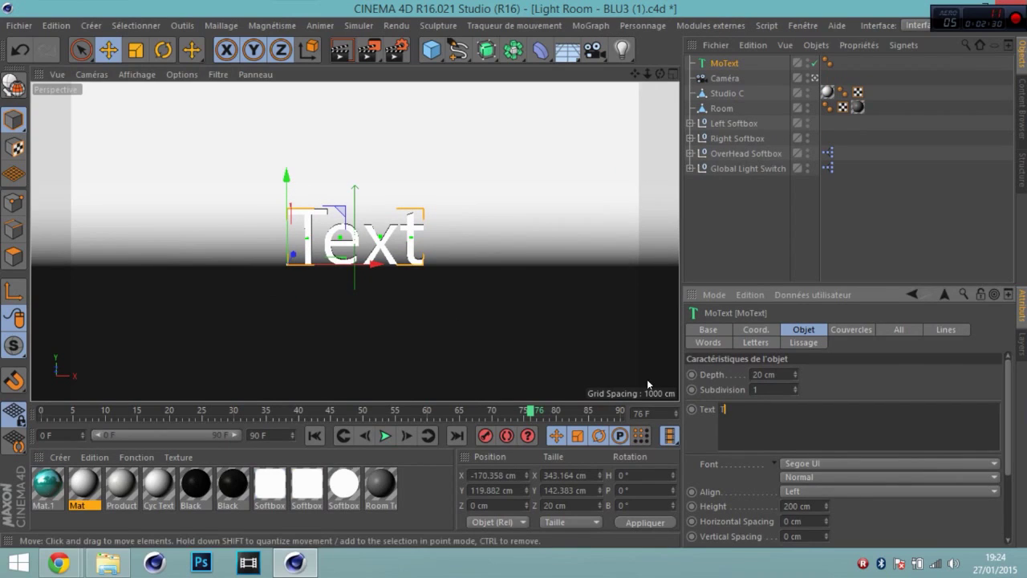
{"action": "type", "text": "UTO"}
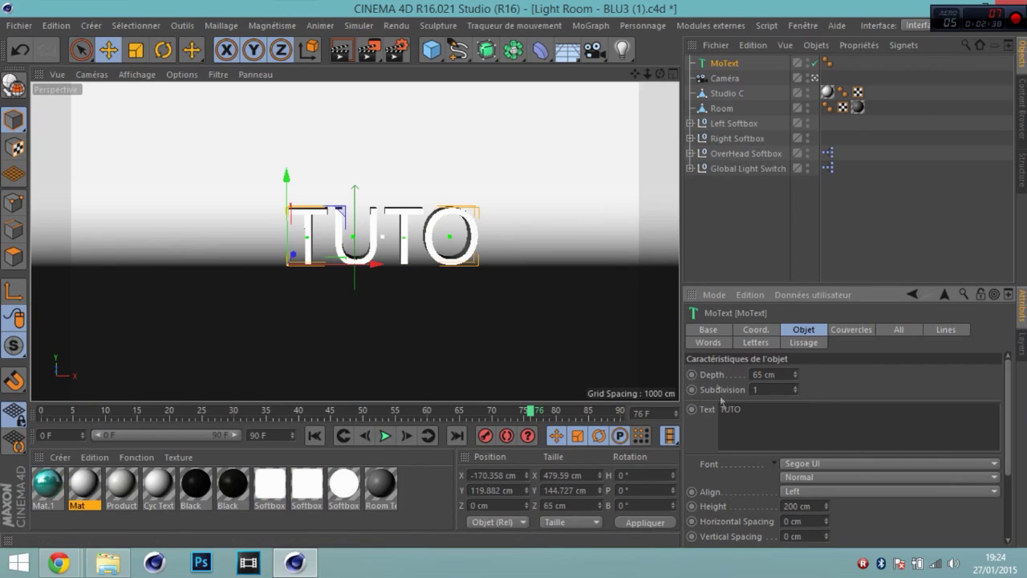
Step: Set the font of the MoText object to BatmanForeverAlternate
{"action": "left_click", "coordinate": [991, 464]}
{"action": "scroll", "coordinate": [1002, 143], "scroll_direction": "up", "scroll_amount": 10}
{"action": "scroll", "coordinate": [1002, 143], "scroll_direction": "up", "scroll_amount": 5}
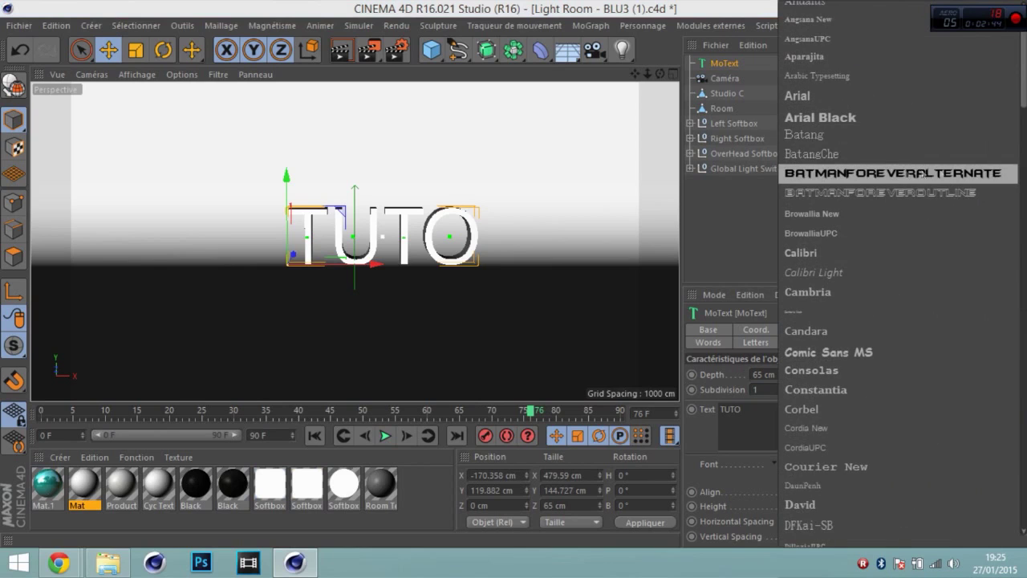
{"action": "left_click", "coordinate": [968, 173]}
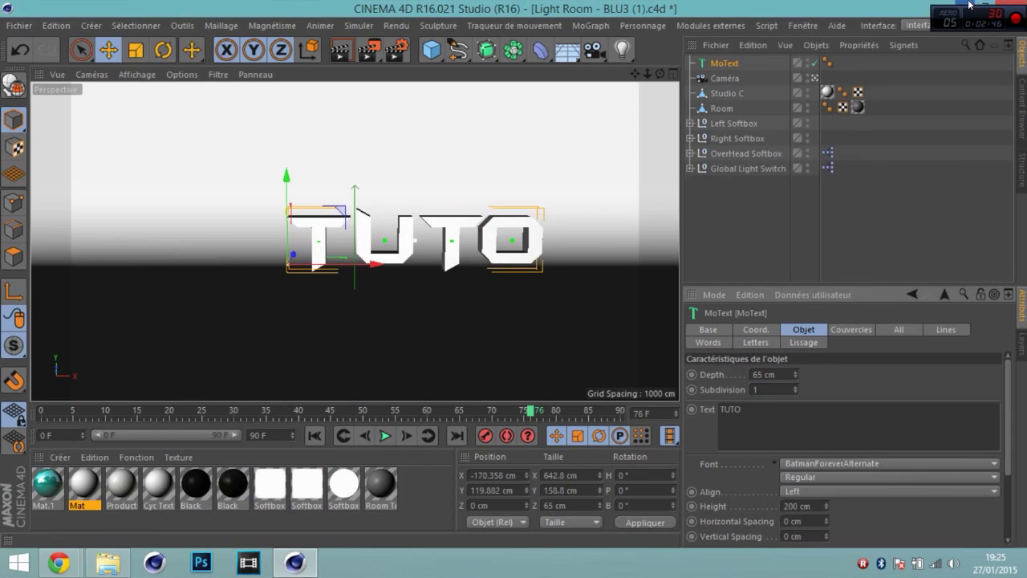
Step: Switch to the Chrome browser and load dafont.com/fr/ in a new tab
{"action": "left_click", "coordinate": [969, 6]}
{"action": "left_click", "coordinate": [696, 9]}
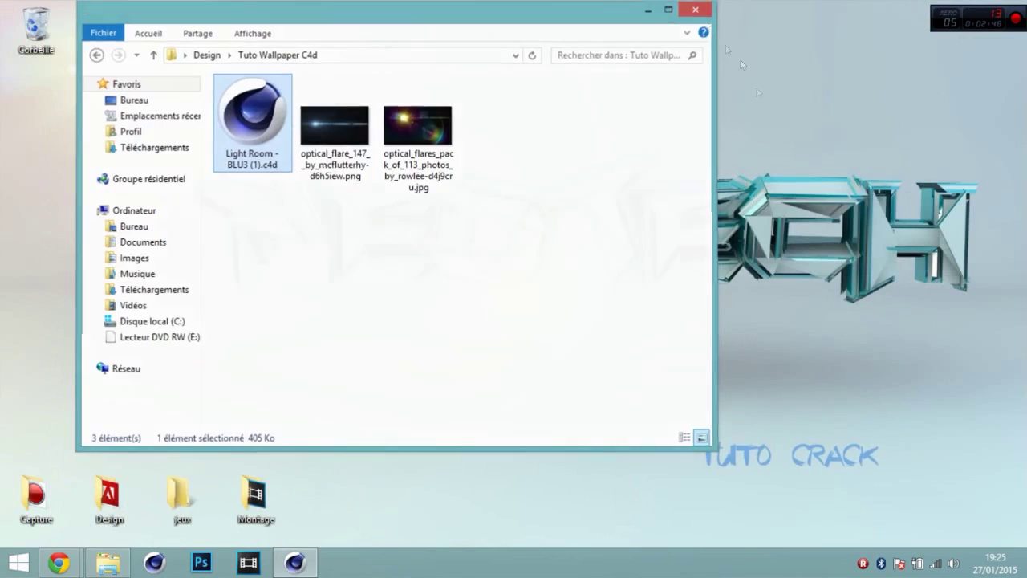
{"action": "left_click_drag", "start_coordinate": [942, 113], "coordinate": [244, 285]}
{"action": "left_click_drag", "start_coordinate": [176, 317], "coordinate": [953, 103]}
{"action": "mouse_move", "coordinate": [70, 568]}
{"action": "left_click", "coordinate": [82, 515]}
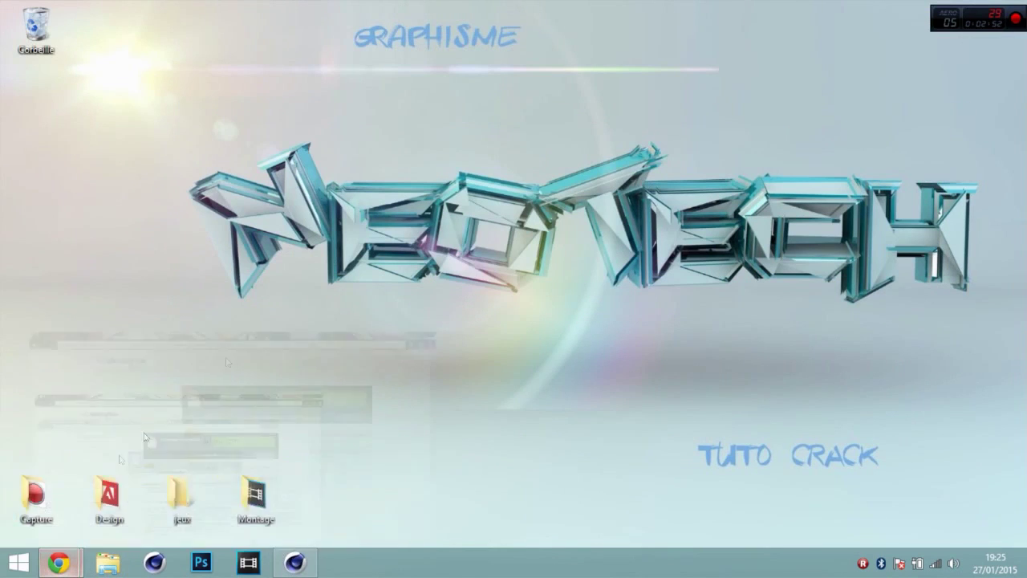
{"action": "left_click", "coordinate": [169, 11]}
{"action": "type", "text": "dafont.com/fr/"}
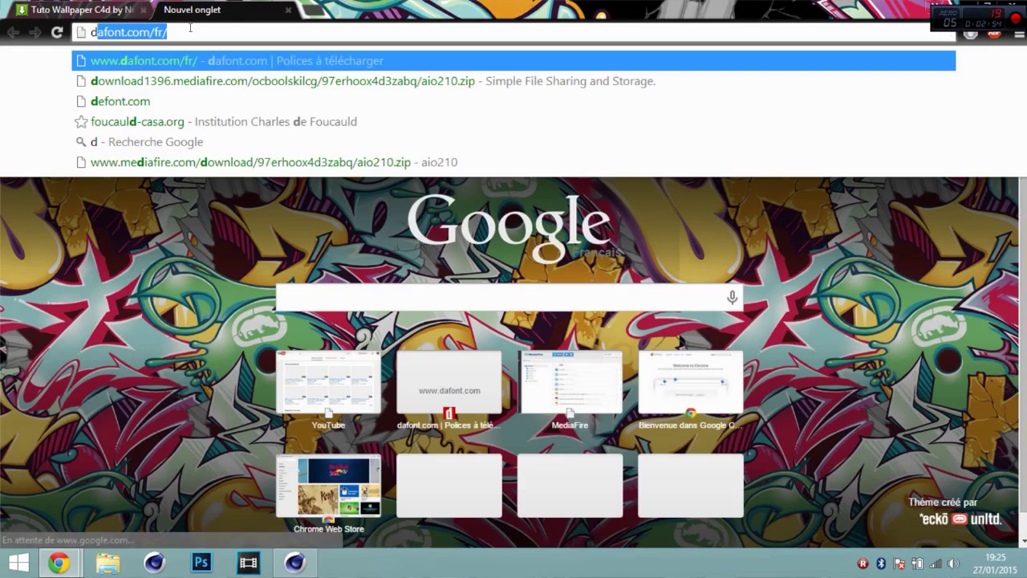
{"action": "key", "text": "Return"}
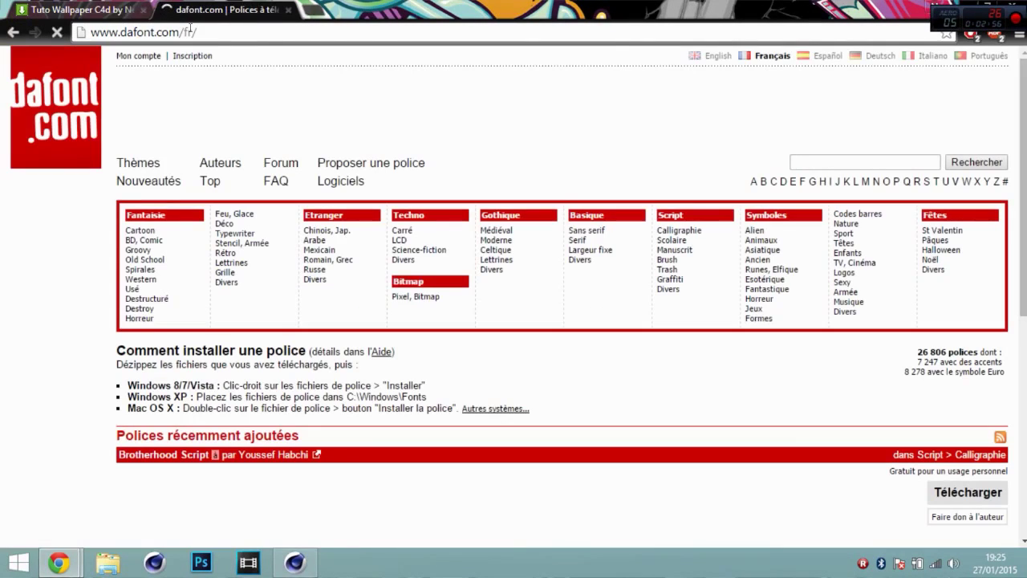
Step: Search dafont for the font BATMANFOREVER and look over the results page
{"action": "left_click", "coordinate": [842, 159]}
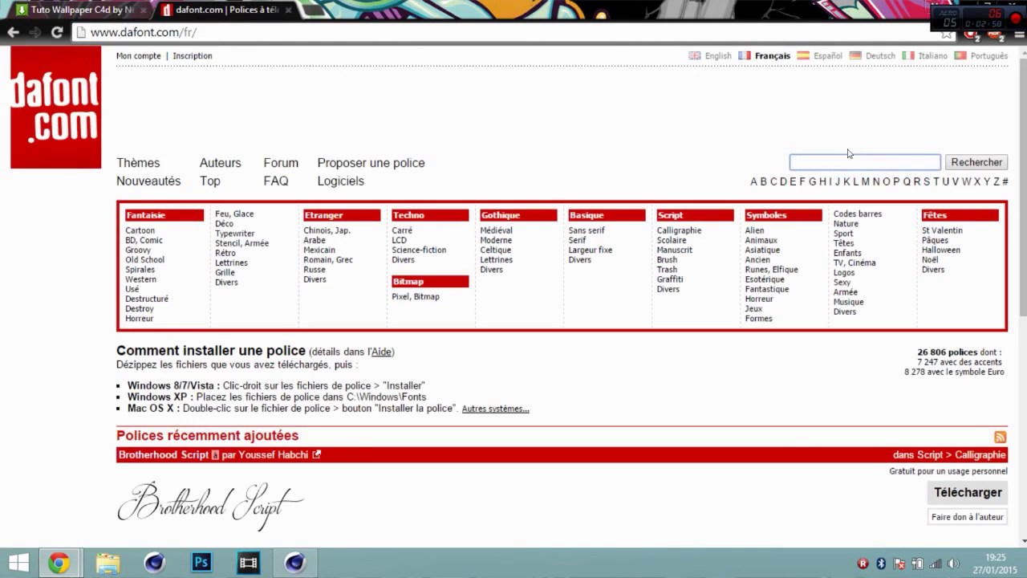
{"action": "type", "text": "BATMANFOREVER"}
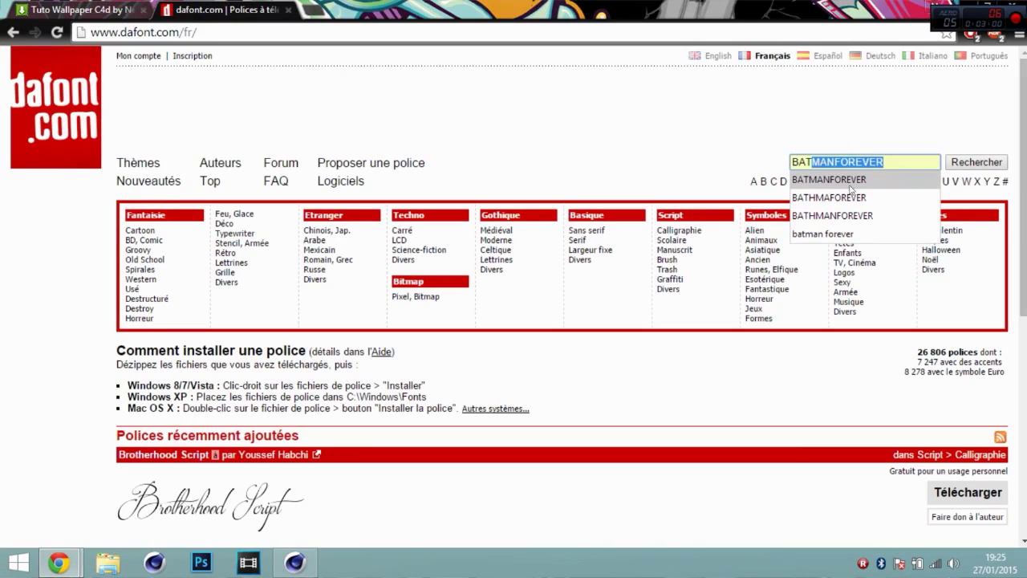
{"action": "left_click", "coordinate": [837, 183]}
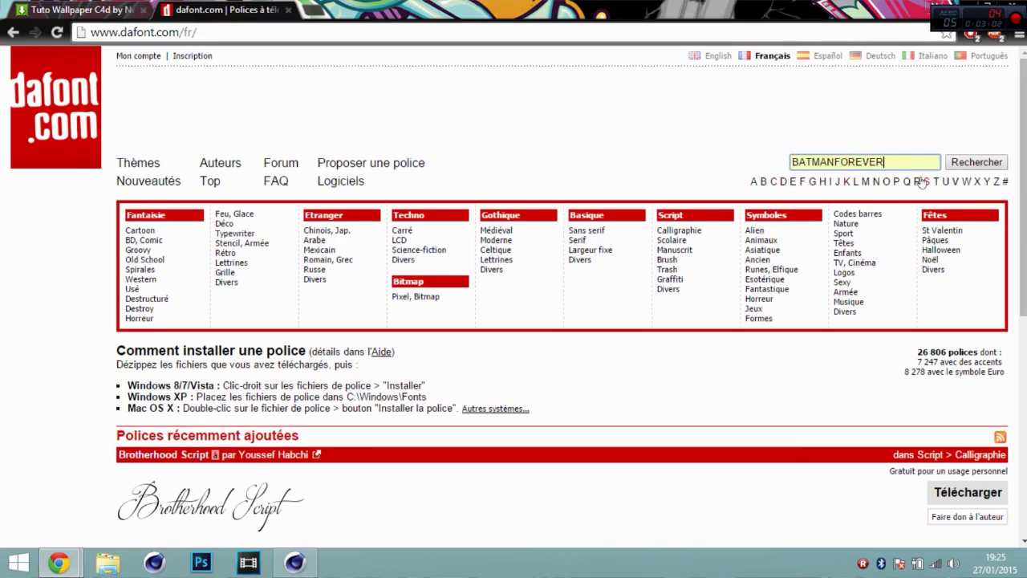
{"action": "left_click", "coordinate": [971, 162]}
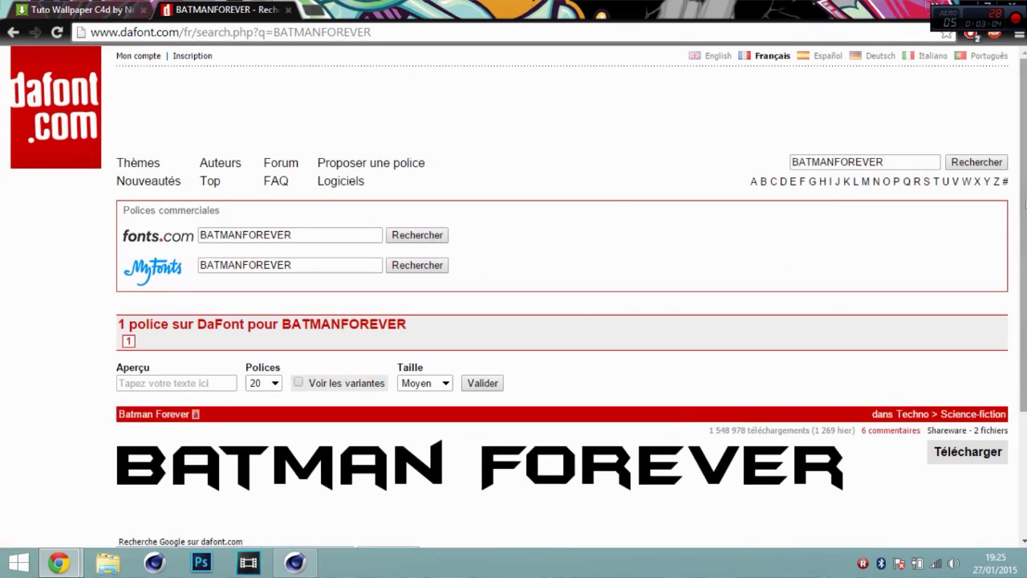
{"action": "scroll", "coordinate": [1024, 337], "scroll_direction": "down", "scroll_amount": 2}
{"action": "scroll", "coordinate": [970, 287], "scroll_direction": "up", "scroll_amount": 2}
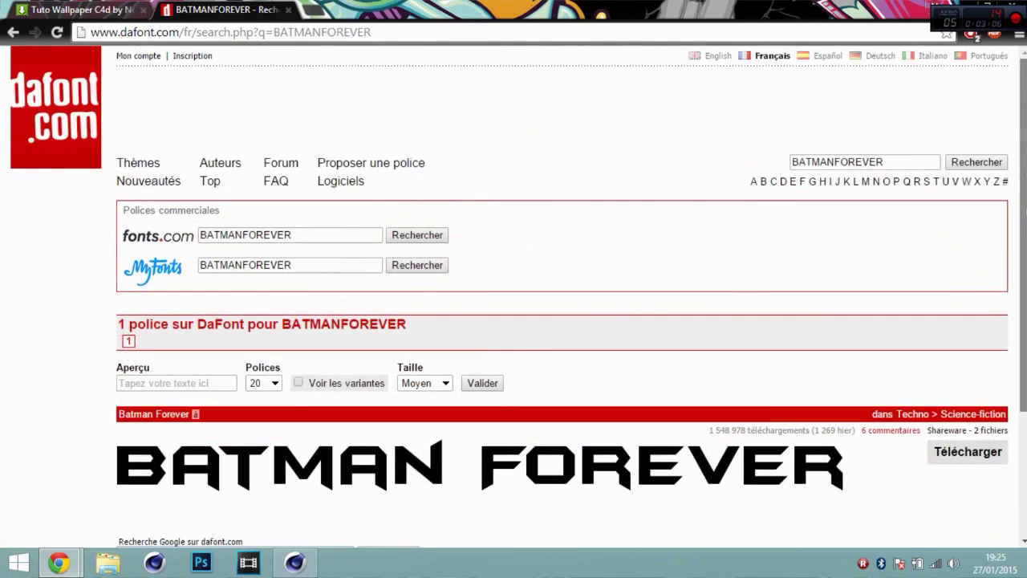
Step: Switch back to Cinema 4D and move the MoText object along X to about -265 cm
{"action": "left_click", "coordinate": [1011, 6]}
{"action": "left_click_drag", "start_coordinate": [815, 175], "coordinate": [209, 334]}
{"action": "left_click", "coordinate": [294, 561]}
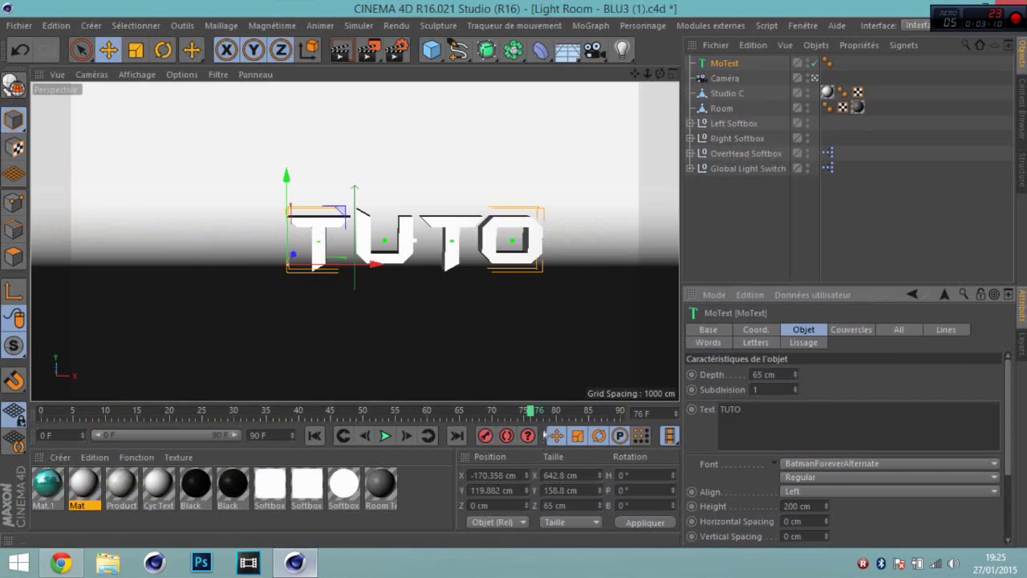
{"action": "left_click_drag", "start_coordinate": [366, 259], "coordinate": [329, 259]}
{"action": "left_click", "coordinate": [477, 165]}
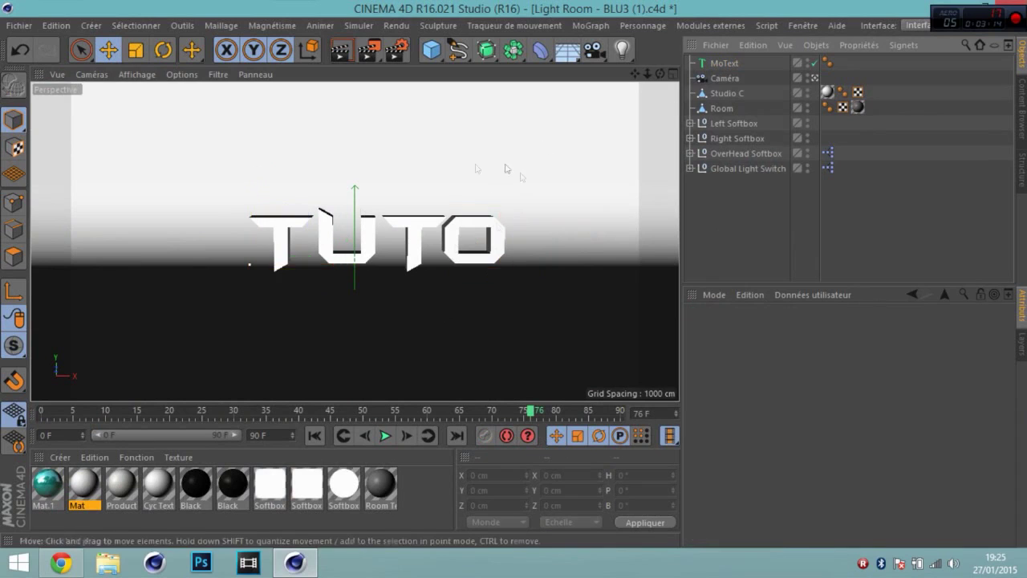
Step: Make the MoText object editable and expand its hierarchy down to the individual letters
{"action": "left_click", "coordinate": [726, 63]}
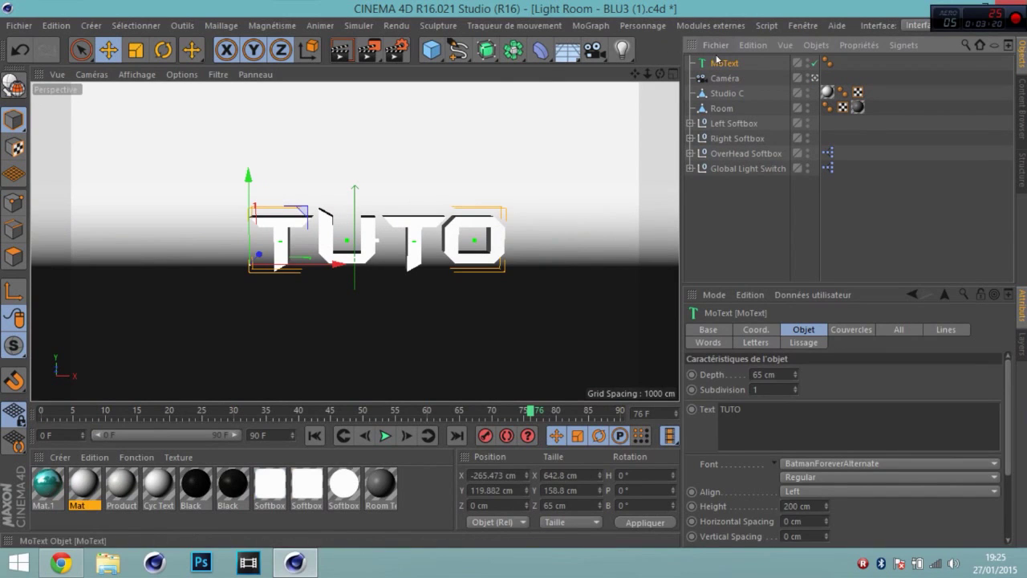
{"action": "left_click", "coordinate": [14, 84]}
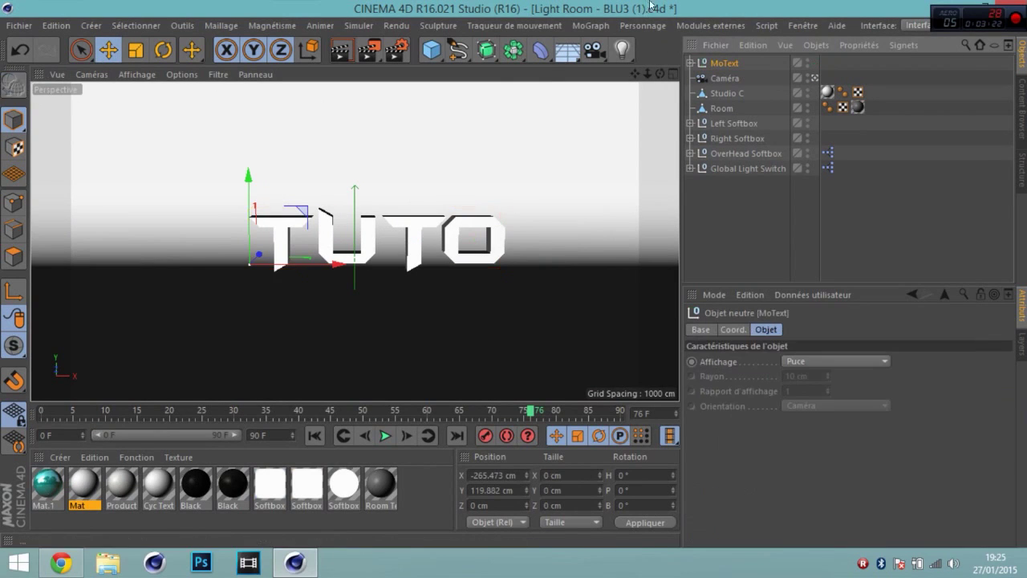
{"action": "left_click", "coordinate": [689, 63]}
{"action": "left_click", "coordinate": [698, 77]}
{"action": "left_click", "coordinate": [706, 92]}
Step: Rotate the first T to about H 7°, P -2.5°, B -19.3°, and tilt the U slightly clockwise
{"action": "left_click", "coordinate": [738, 107]}
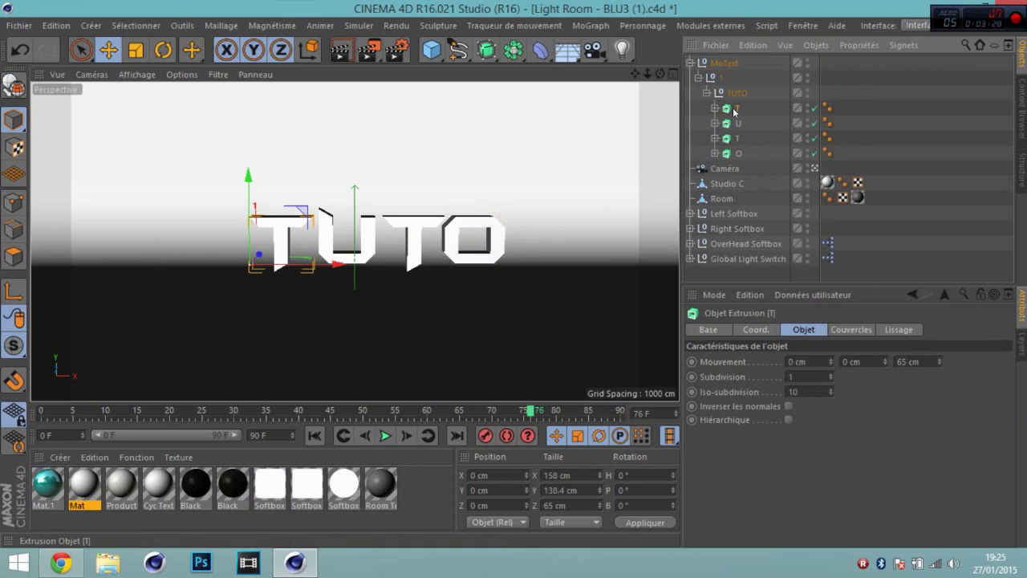
{"action": "key", "text": "r"}
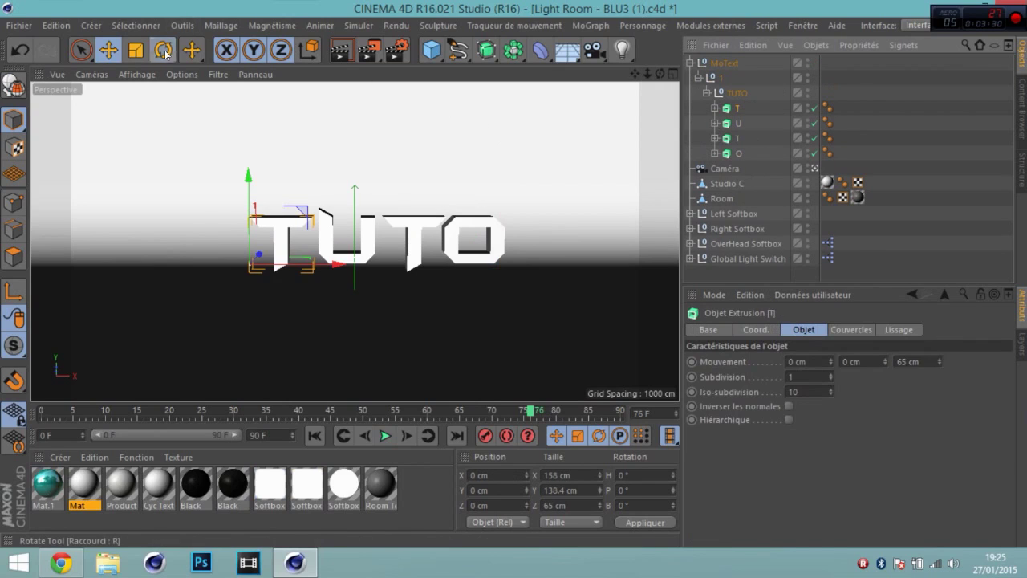
{"action": "left_click", "coordinate": [730, 112]}
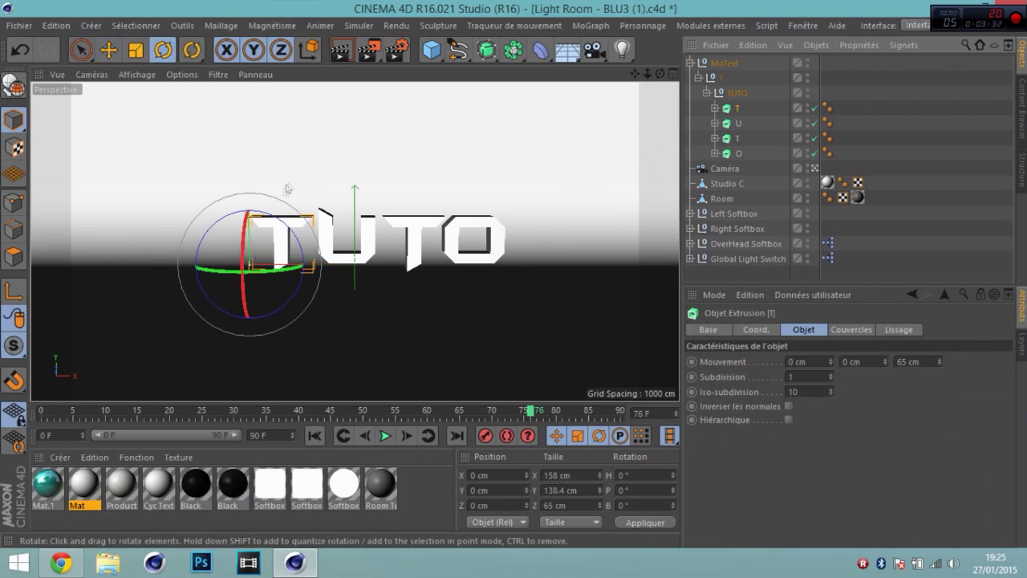
{"action": "left_click_drag", "start_coordinate": [291, 229], "coordinate": [291, 252]}
{"action": "left_click_drag", "start_coordinate": [291, 252], "coordinate": [294, 253]}
{"action": "left_click", "coordinate": [367, 263]}
{"action": "left_click_drag", "start_coordinate": [353, 227], "coordinate": [276, 260]}
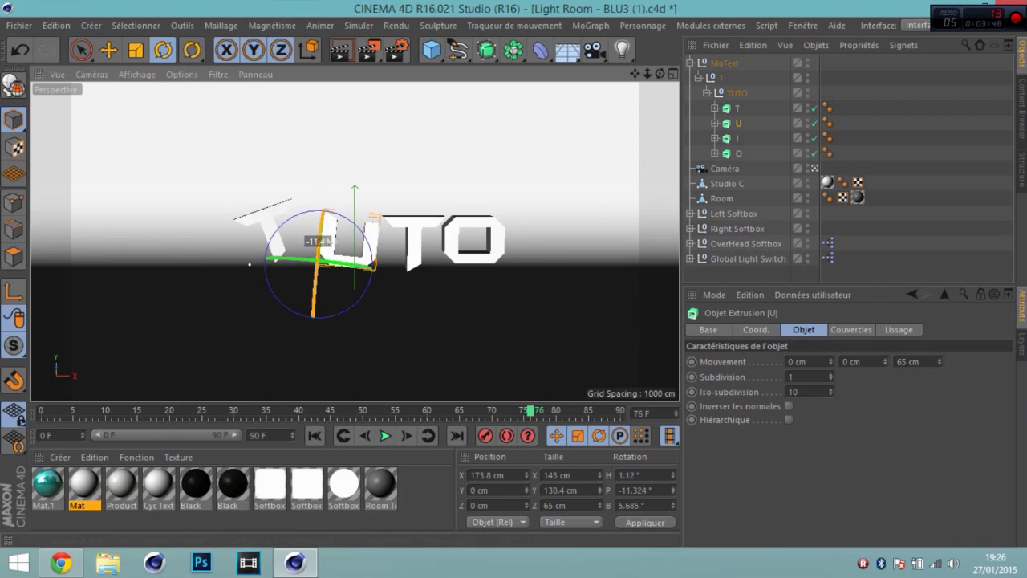
Step: Rotate the second T to about P 10°, B 8°, and the O to about H -19°, P -7°, B -12°
{"action": "left_click", "coordinate": [409, 240]}
{"action": "left_click_drag", "start_coordinate": [426, 255], "coordinate": [430, 263]}
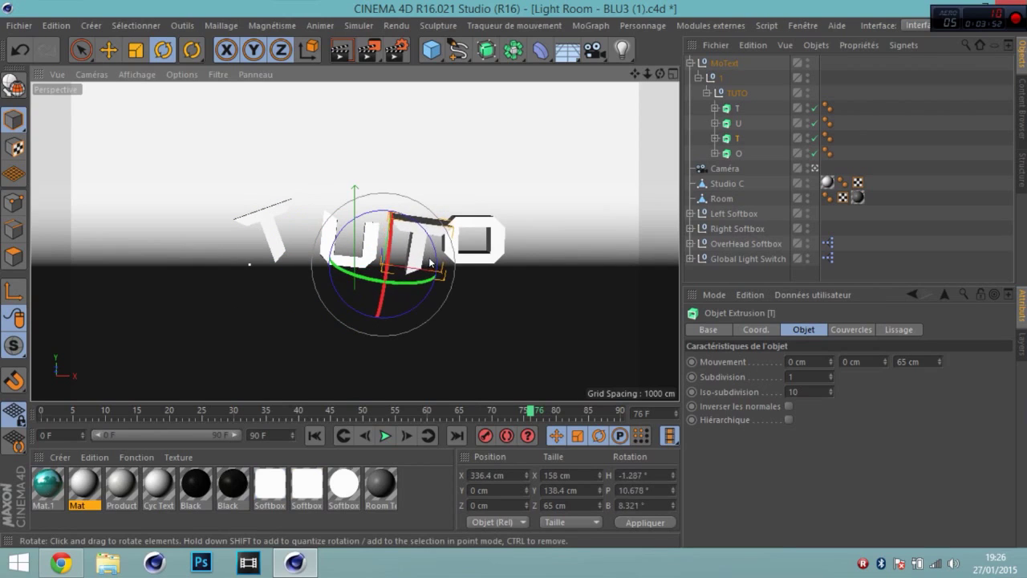
{"action": "left_click", "coordinate": [483, 259]}
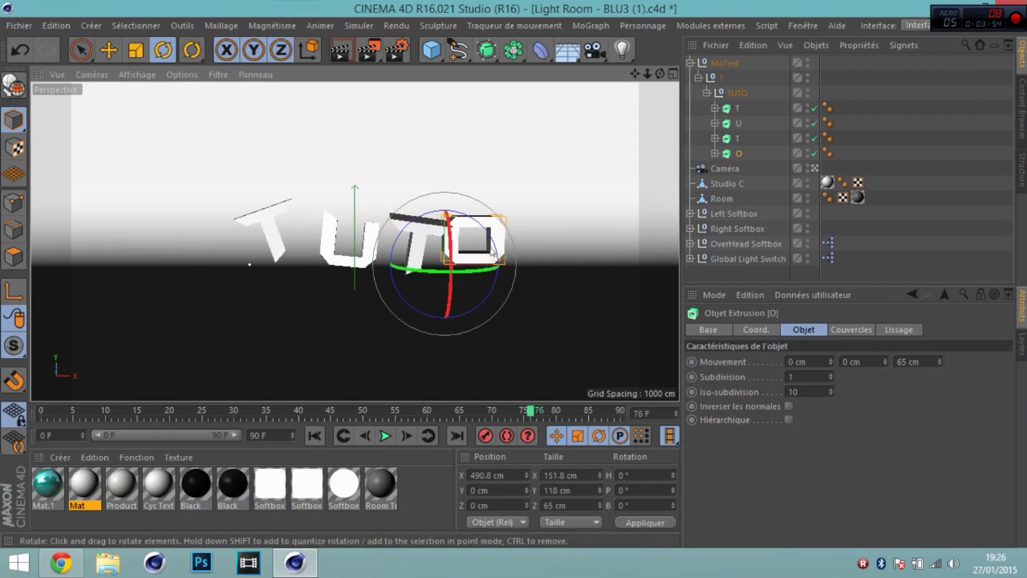
{"action": "left_click_drag", "start_coordinate": [488, 259], "coordinate": [569, 288]}
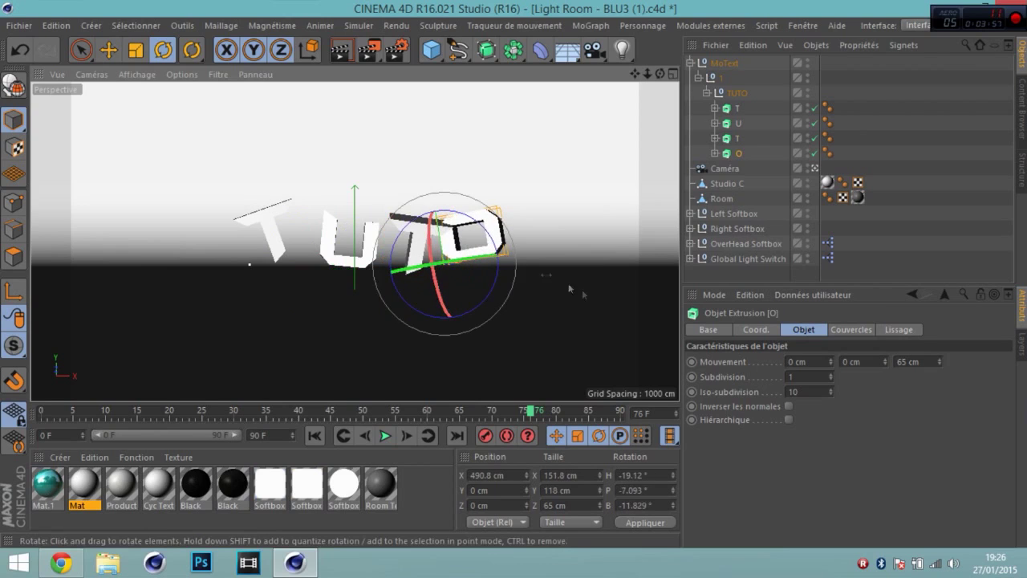
Step: Close the gaps between the letters by moving the U, second T and O, with the O at about X 349, Y -31, Z 45 cm
{"action": "left_click", "coordinate": [730, 109]}
{"action": "left_click", "coordinate": [108, 49]}
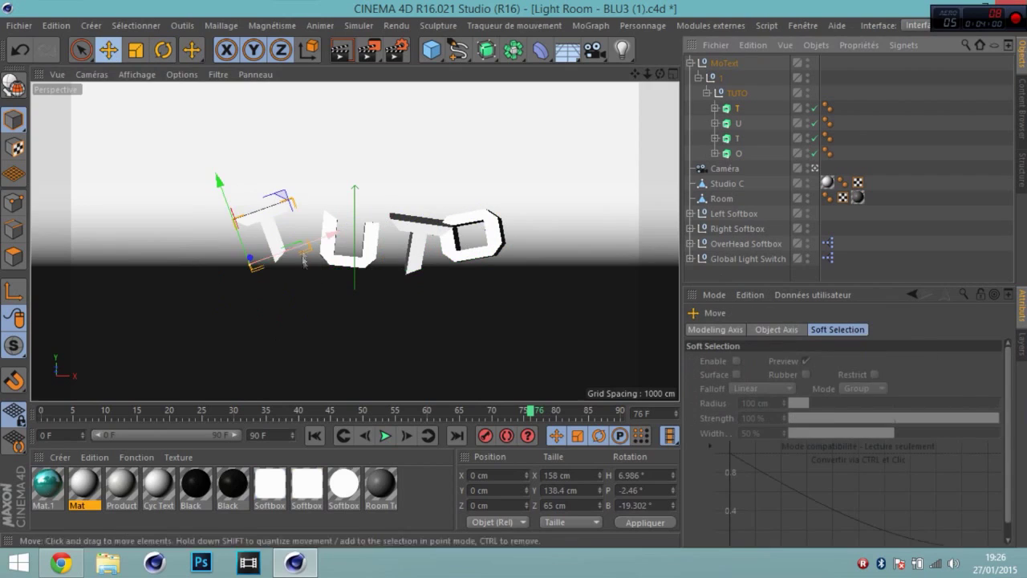
{"action": "left_click", "coordinate": [353, 263]}
{"action": "left_click_drag", "start_coordinate": [400, 273], "coordinate": [367, 271]}
{"action": "left_click", "coordinate": [395, 264]}
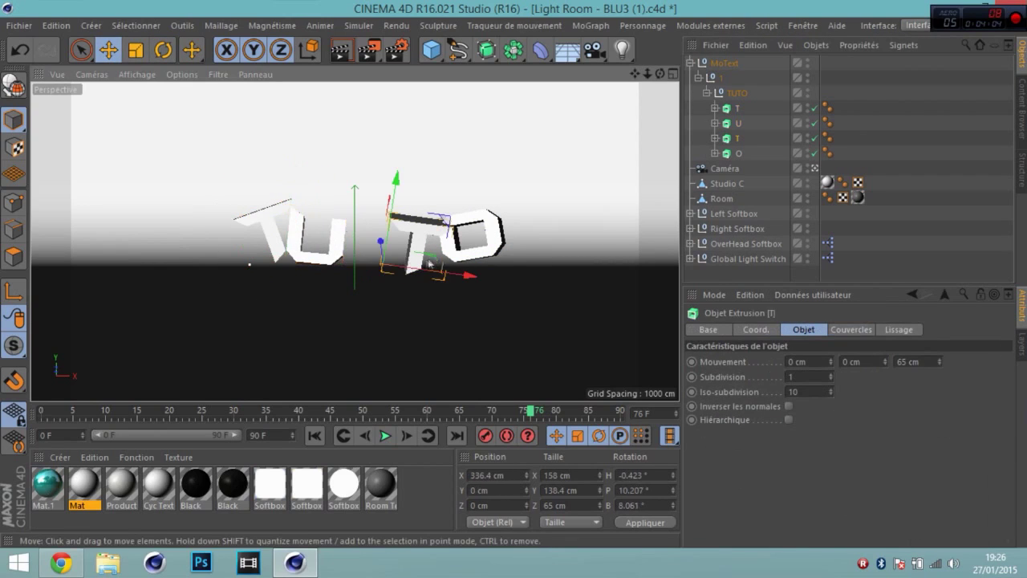
{"action": "left_click_drag", "start_coordinate": [451, 271], "coordinate": [412, 269]}
{"action": "left_click", "coordinate": [472, 255]}
{"action": "left_click_drag", "start_coordinate": [533, 253], "coordinate": [473, 260]}
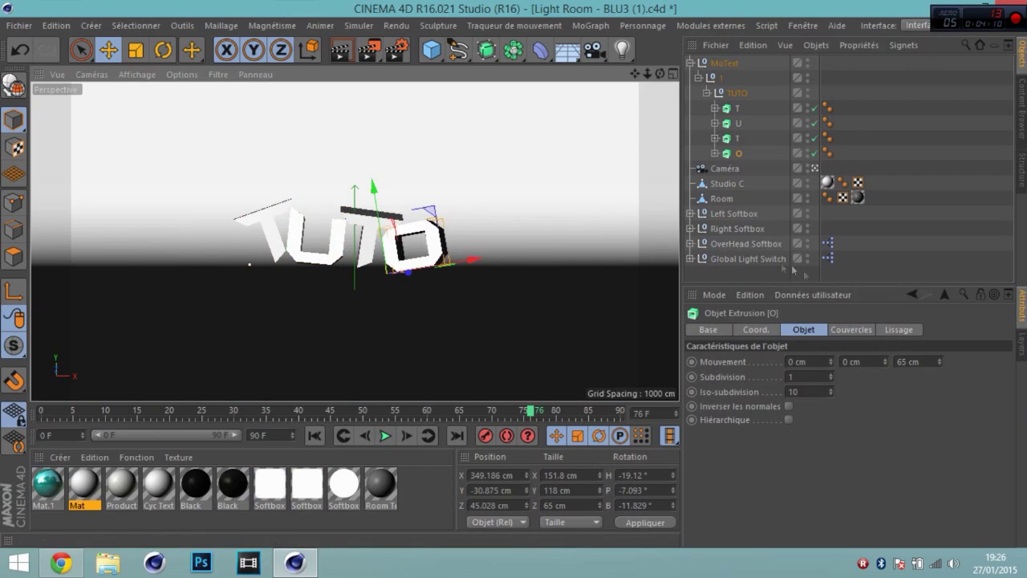
{"action": "left_click", "coordinate": [735, 277]}
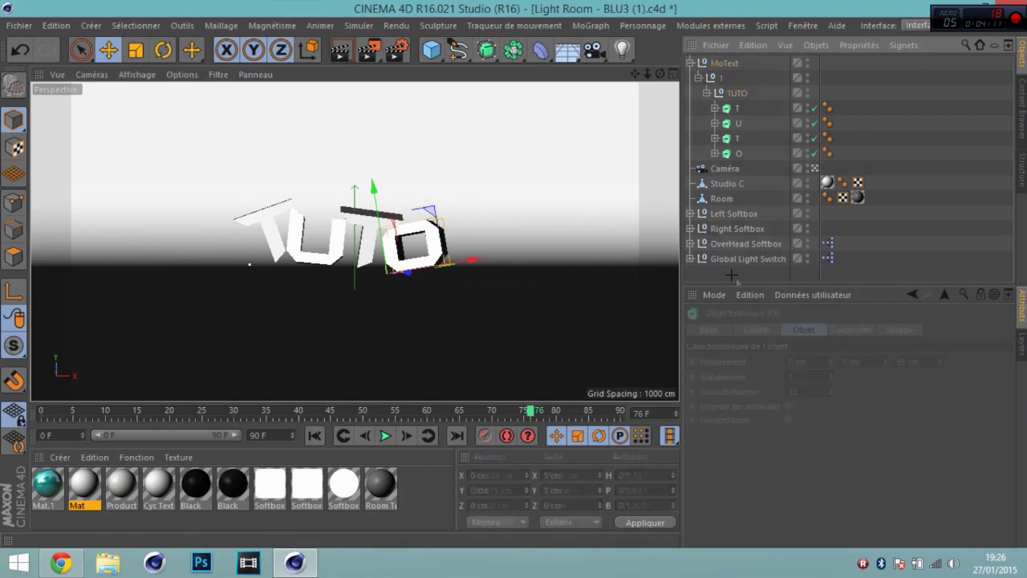
Step: Render a region of the view around the whole TUTO text to preview it
{"action": "left_click", "coordinate": [367, 52]}
{"action": "left_click", "coordinate": [434, 77]}
{"action": "left_click_drag", "start_coordinate": [210, 174], "coordinate": [568, 299]}
{"action": "left_click", "coordinate": [552, 404]}
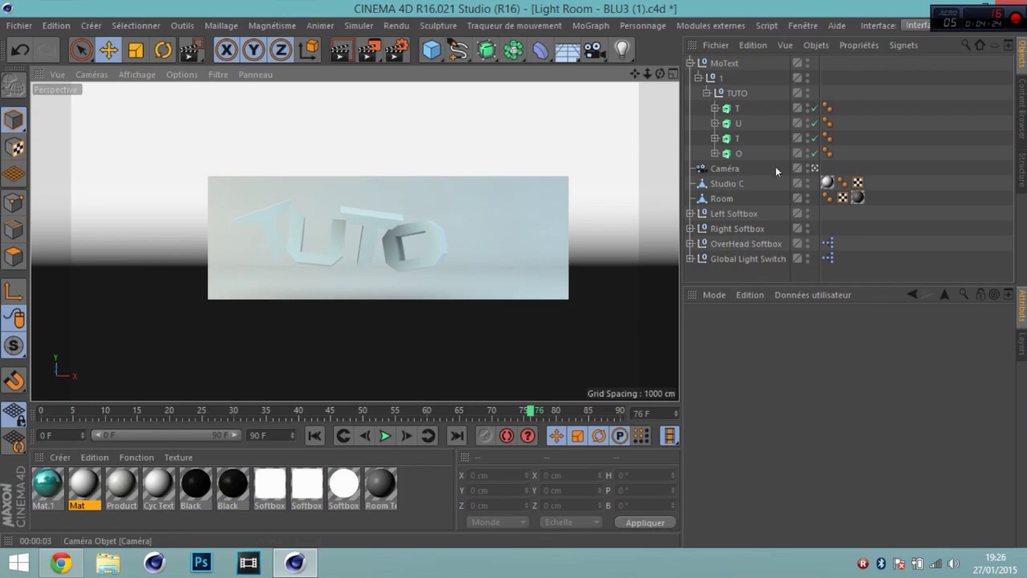
Step: Collapse the MoText hierarchy and add three copies of the MoText object
{"action": "left_click", "coordinate": [700, 92]}
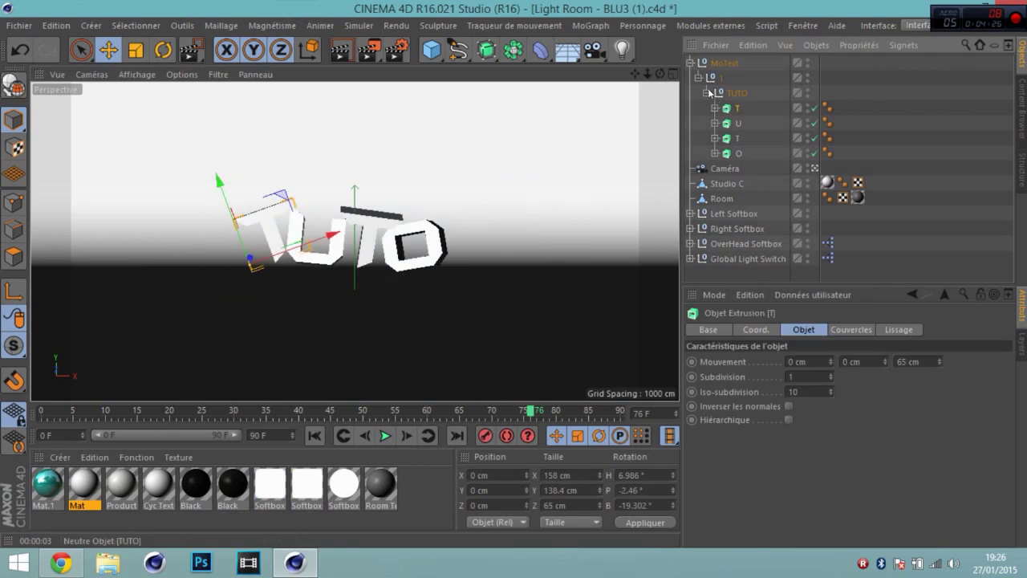
{"action": "left_click", "coordinate": [716, 67]}
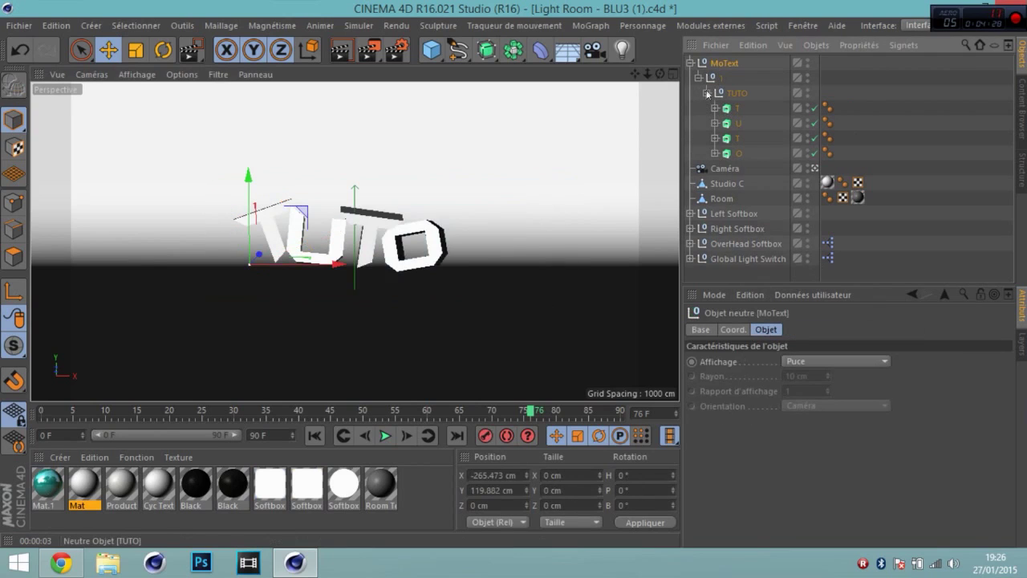
{"action": "left_click", "coordinate": [706, 93]}
{"action": "left_click", "coordinate": [697, 78]}
{"action": "left_click", "coordinate": [689, 63]}
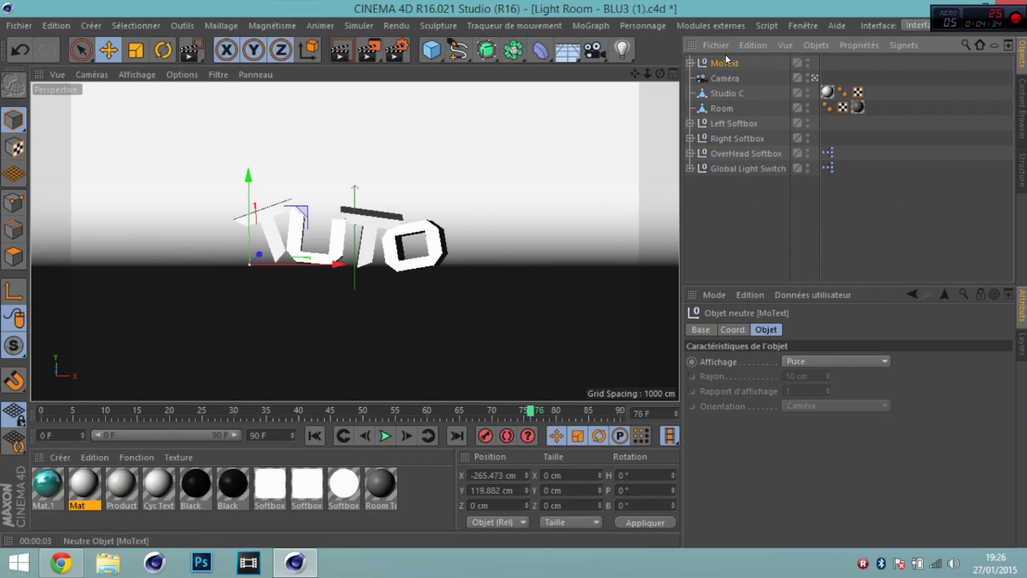
{"action": "key", "text": "ctrl+v"}
{"action": "key", "text": "ctrl+v"}
{"action": "key", "text": "ctrl+v"}
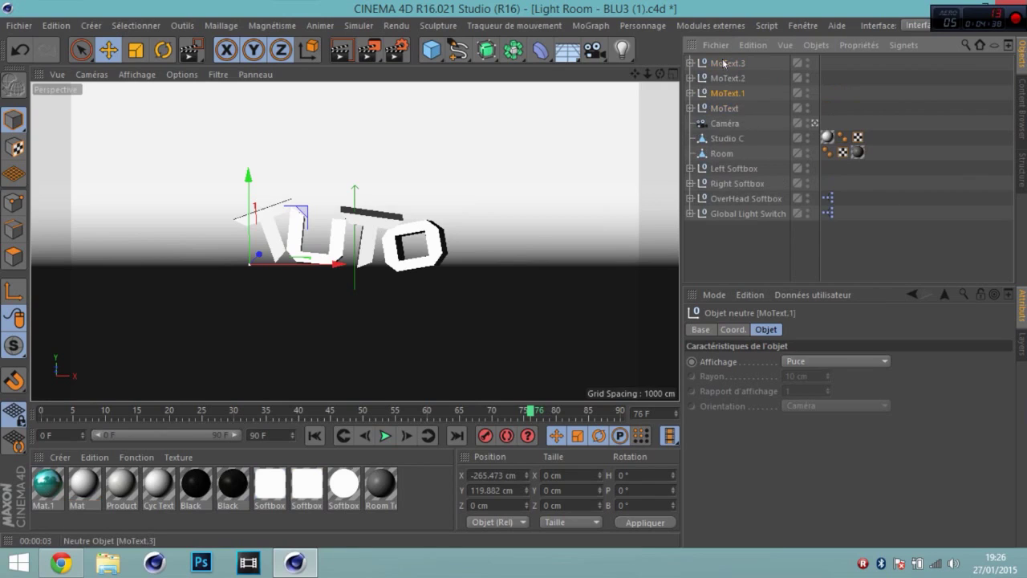
Step: Set both the start and end caps of the first T in MoText.1 to Couvercle et biseau
{"action": "left_click", "coordinate": [693, 93]}
{"action": "left_click", "coordinate": [693, 93]}
{"action": "left_click", "coordinate": [689, 94]}
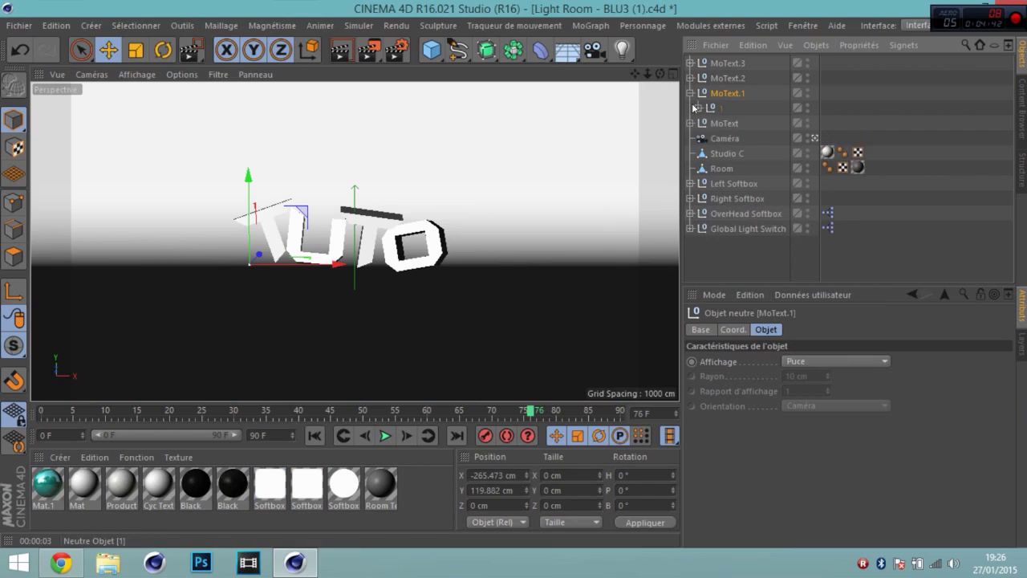
{"action": "left_click", "coordinate": [698, 108]}
{"action": "left_click", "coordinate": [706, 123]}
{"action": "left_click", "coordinate": [737, 138]}
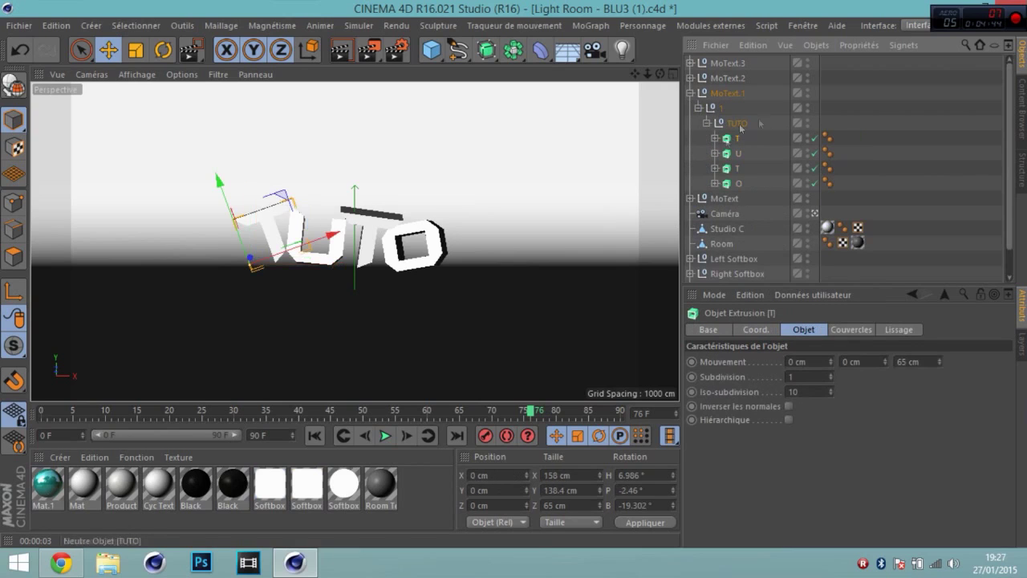
{"action": "left_click", "coordinate": [851, 330]}
{"action": "left_click", "coordinate": [877, 405]}
{"action": "left_click", "coordinate": [876, 404]}
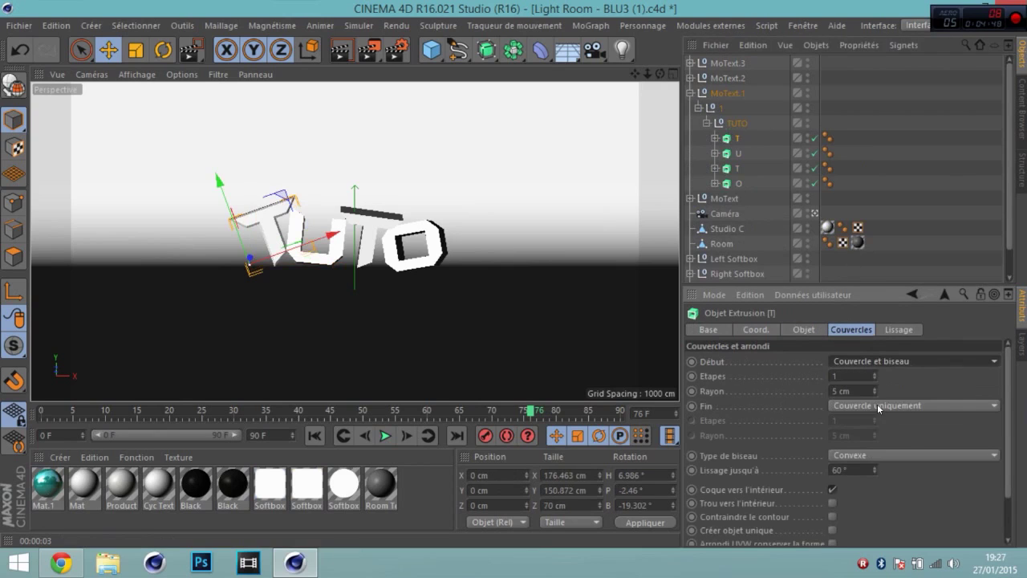
{"action": "left_click", "coordinate": [877, 405]}
{"action": "left_click", "coordinate": [875, 436]}
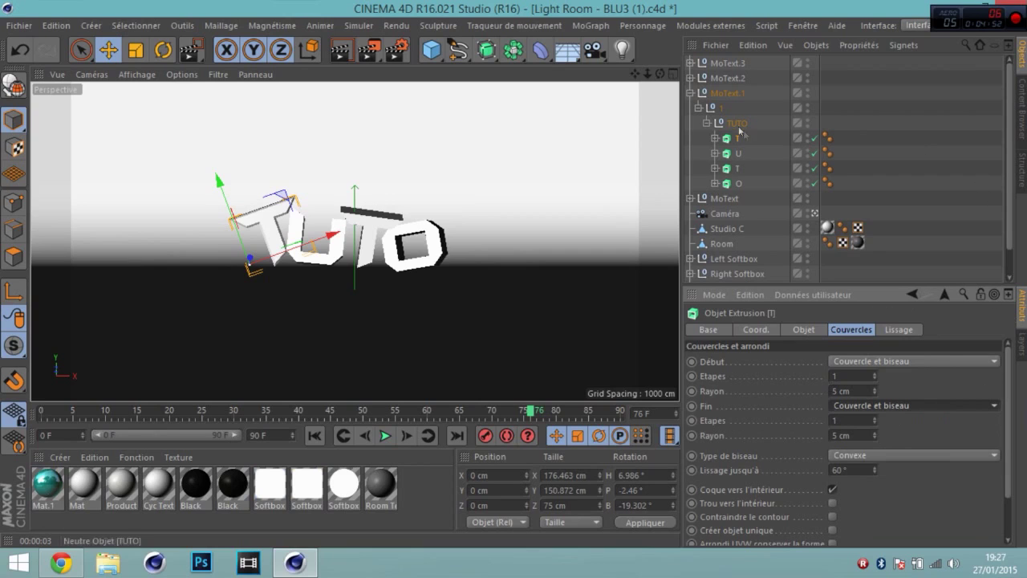
Step: Set both the start and end caps of the U in MoText.1 to Couvercle et biseau
{"action": "left_click", "coordinate": [735, 153]}
{"action": "left_click", "coordinate": [904, 405]}
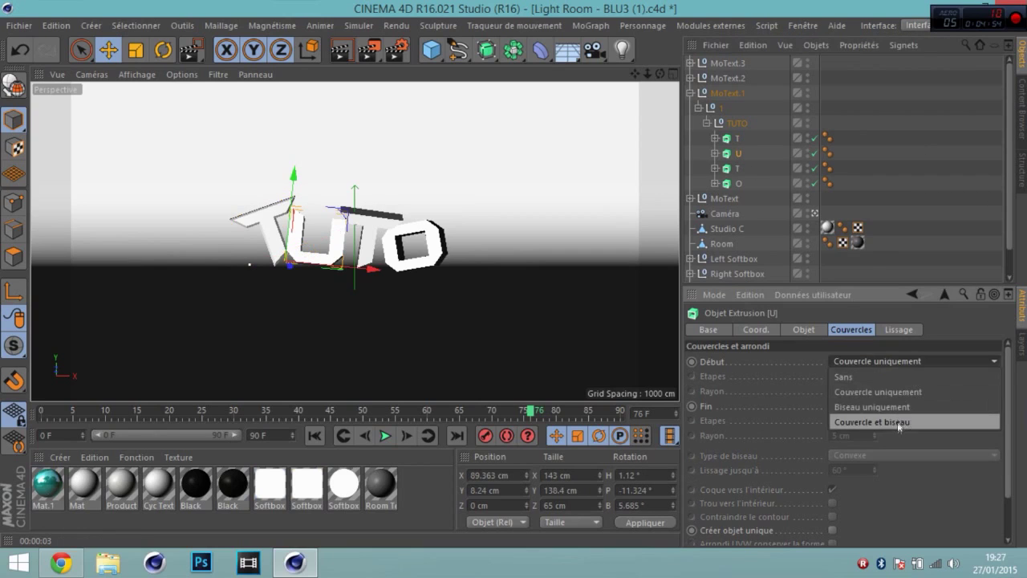
{"action": "left_click", "coordinate": [905, 436]}
Step: Set both the start and end caps of the second T in MoText.1 to Couvercle et biseau
{"action": "left_click", "coordinate": [737, 167]}
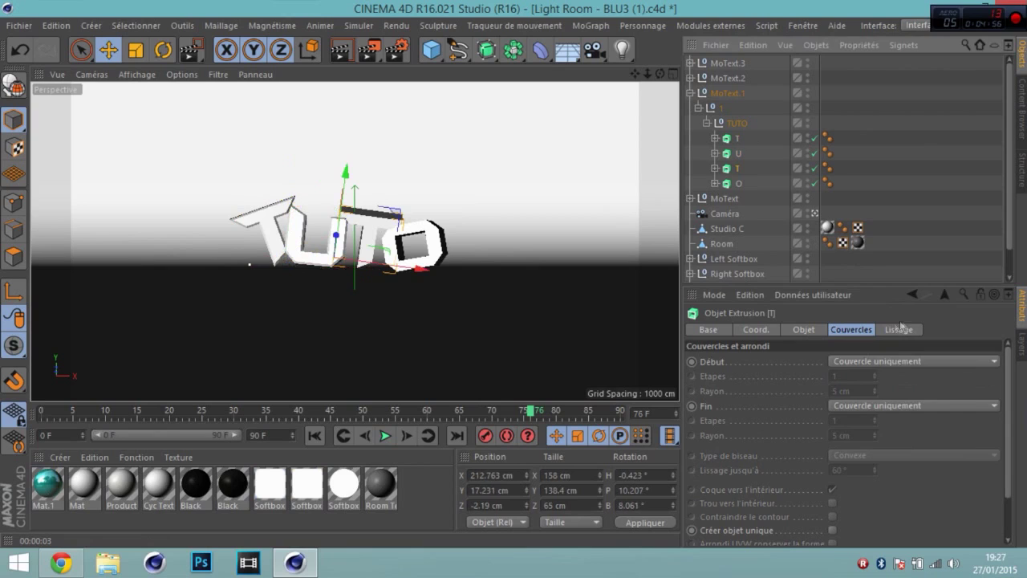
{"action": "left_click", "coordinate": [890, 362]}
{"action": "left_click", "coordinate": [882, 424]}
{"action": "left_click", "coordinate": [879, 405]}
{"action": "left_click", "coordinate": [878, 451]}
Step: Set both caps of the O in MoText.1 to Couvercle et biseau and collapse the MoText.1 hierarchy
{"action": "left_click", "coordinate": [726, 185]}
{"action": "left_click", "coordinate": [879, 405]}
{"action": "left_click", "coordinate": [887, 422]}
{"action": "left_click", "coordinate": [890, 408]}
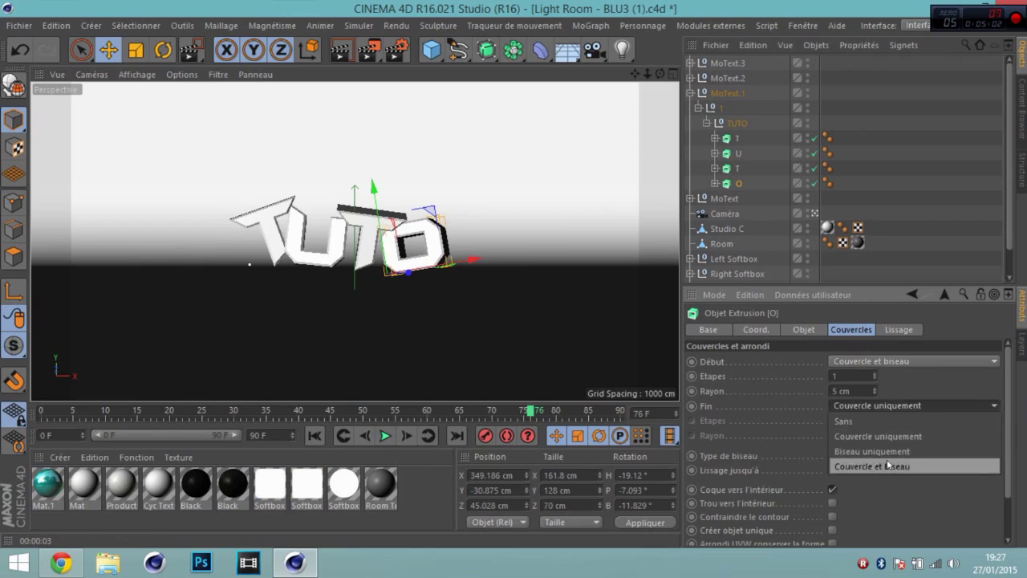
{"action": "left_click", "coordinate": [887, 459]}
{"action": "left_click", "coordinate": [705, 124]}
{"action": "left_click", "coordinate": [698, 108]}
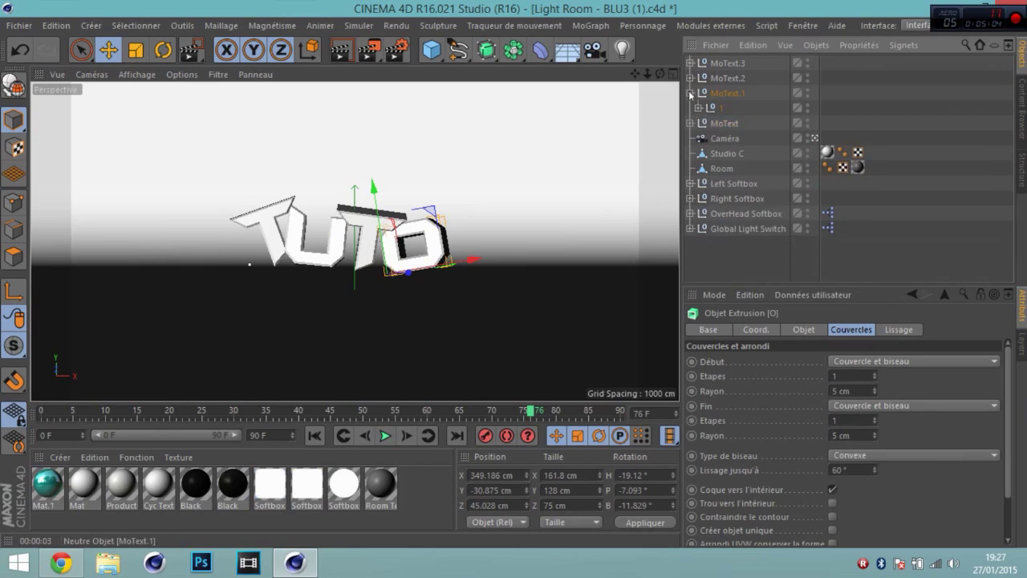
{"action": "left_click", "coordinate": [689, 94]}
Step: Set both caps of the first T in MoText.2 to Couvercle et biseau and increase its bevel radii
{"action": "left_click", "coordinate": [713, 79]}
{"action": "left_click", "coordinate": [690, 78]}
{"action": "left_click", "coordinate": [698, 93]}
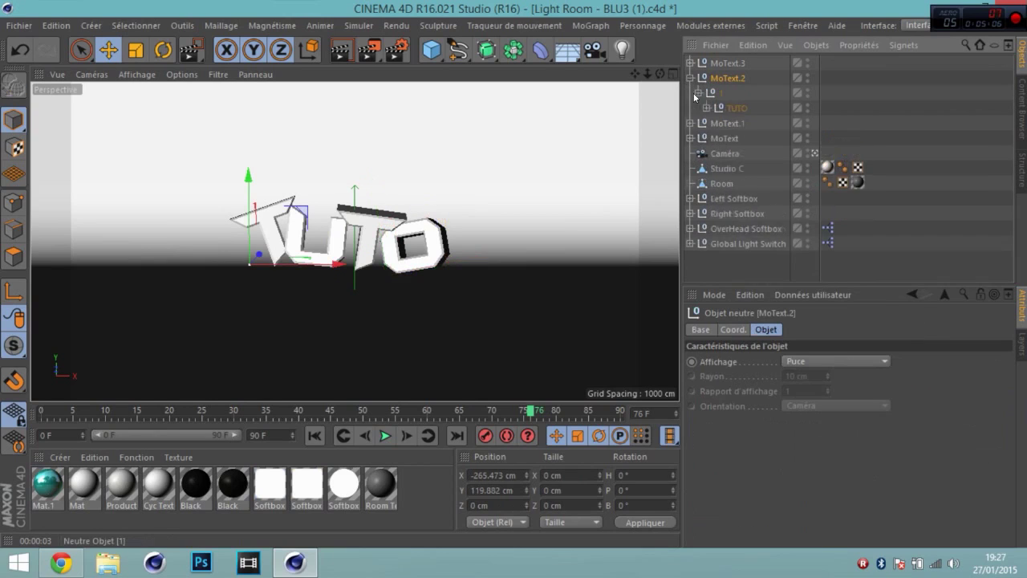
{"action": "left_click", "coordinate": [705, 108]}
{"action": "left_click", "coordinate": [735, 123]}
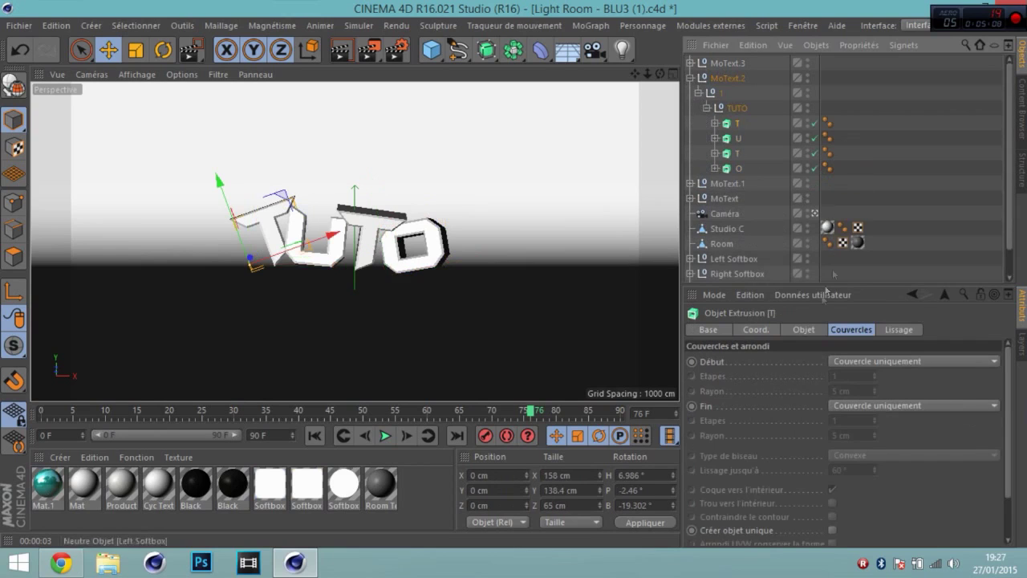
{"action": "left_click", "coordinate": [886, 361]}
{"action": "left_click", "coordinate": [891, 421]}
{"action": "left_click", "coordinate": [894, 406]}
{"action": "left_click", "coordinate": [874, 466]}
{"action": "left_click", "coordinate": [875, 393]}
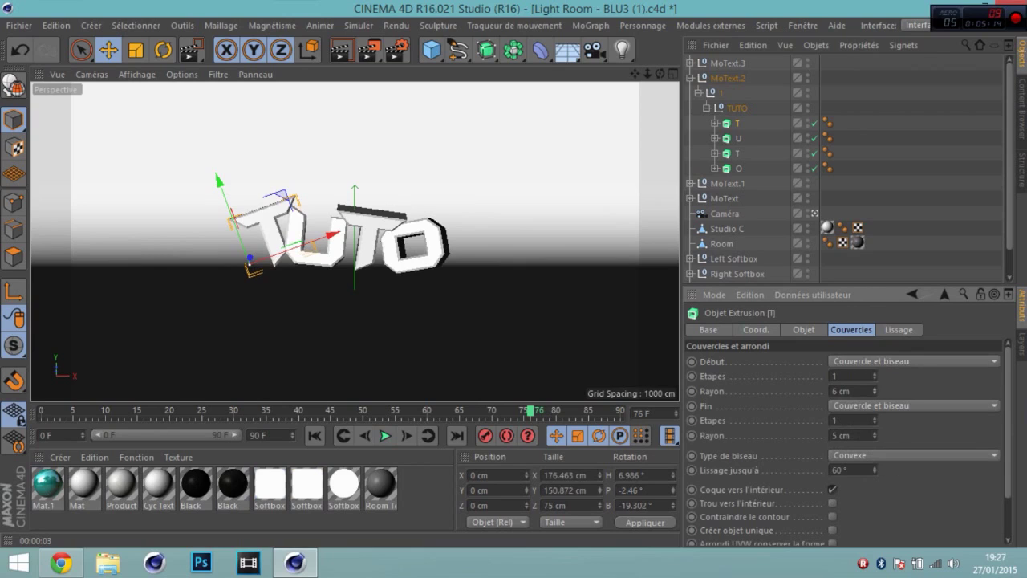
Step: Give the U in MoText.2 Couvercle et biseau start and end caps, each with a 9 cm radius
{"action": "left_click", "coordinate": [738, 138]}
{"action": "left_click", "coordinate": [893, 406]}
{"action": "left_click", "coordinate": [897, 406]}
{"action": "left_click", "coordinate": [896, 406]}
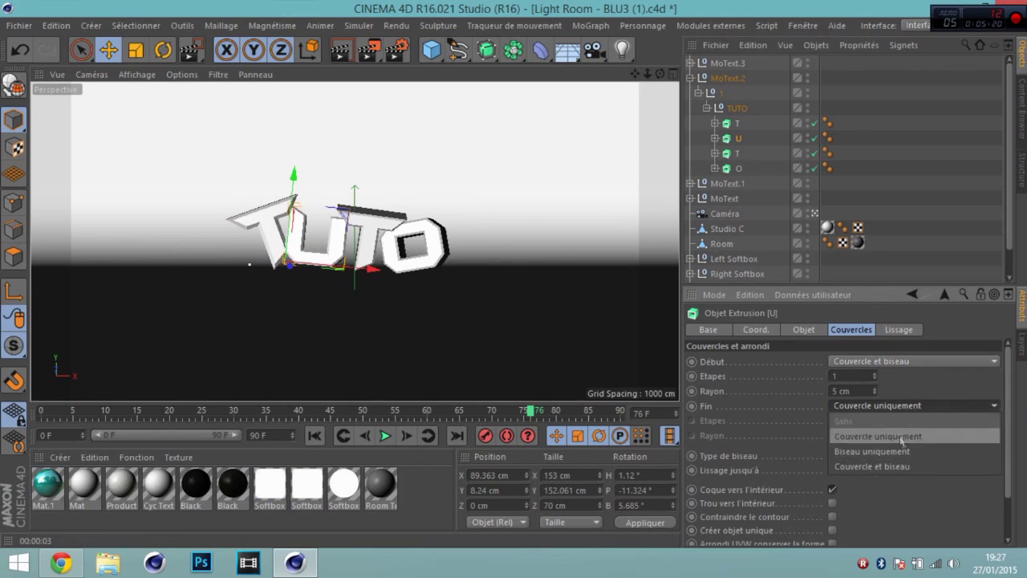
{"action": "left_click", "coordinate": [874, 461]}
{"action": "left_click", "coordinate": [872, 432]}
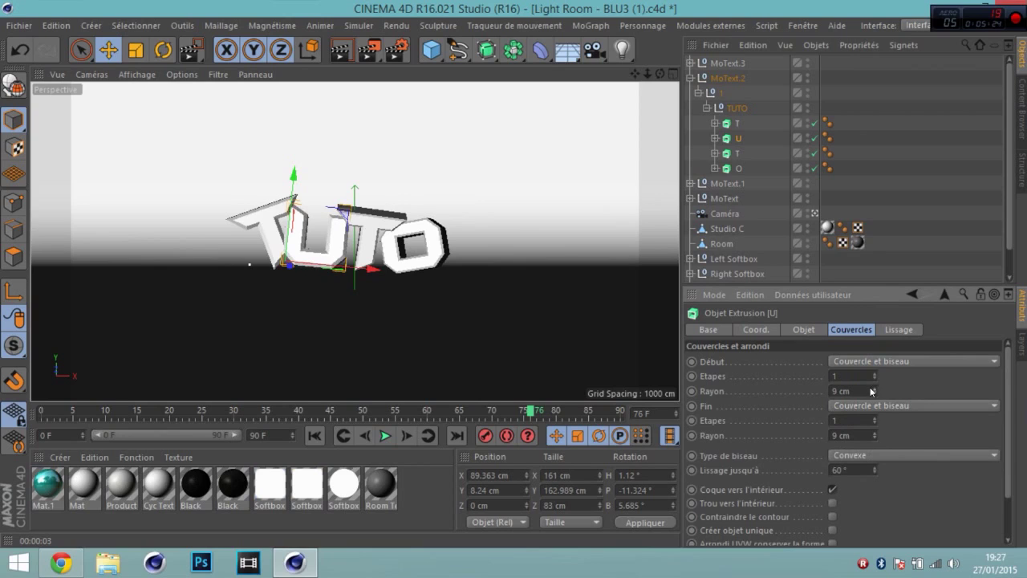
Step: Give the second T in MoText.2 Couvercle et biseau start and end caps, each with a 9 cm radius
{"action": "left_click", "coordinate": [736, 153]}
{"action": "left_click", "coordinate": [913, 361]}
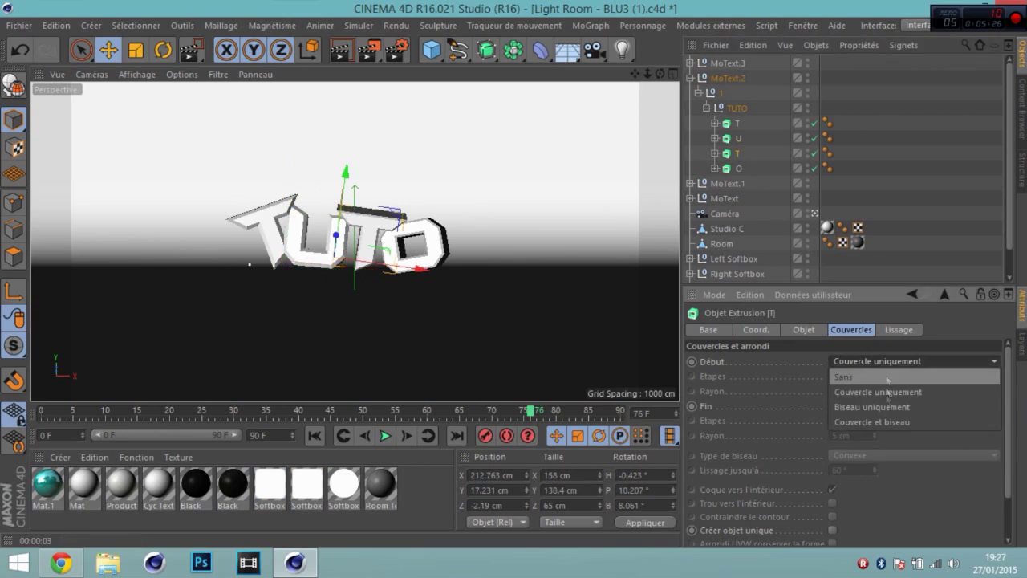
{"action": "left_click", "coordinate": [887, 423]}
{"action": "left_click", "coordinate": [884, 407]}
{"action": "left_click", "coordinate": [875, 463]}
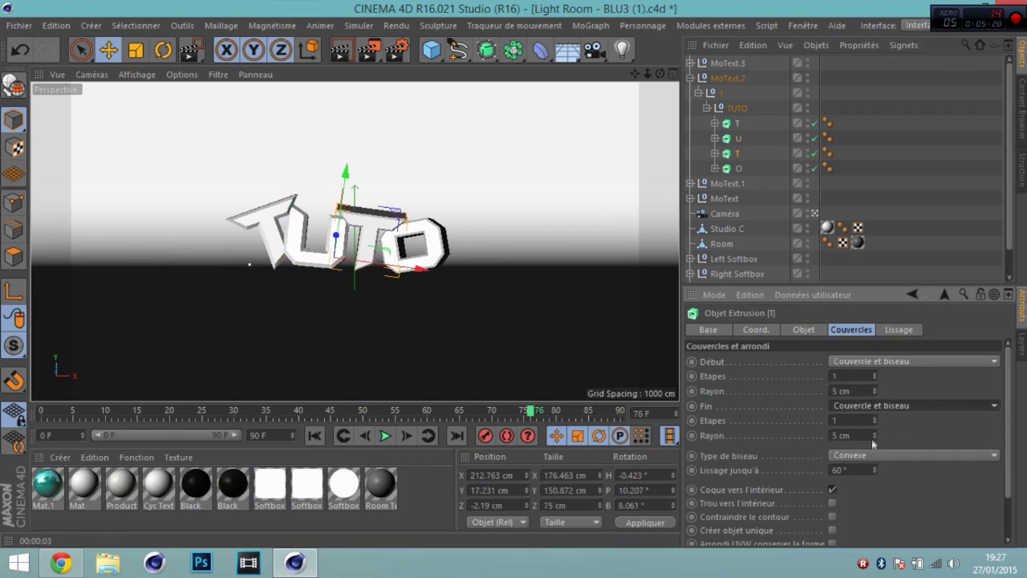
{"action": "left_click_drag", "start_coordinate": [875, 436], "coordinate": [875, 430]}
{"action": "left_click_drag", "start_coordinate": [867, 392], "coordinate": [869, 391]}
{"action": "left_click", "coordinate": [872, 390]}
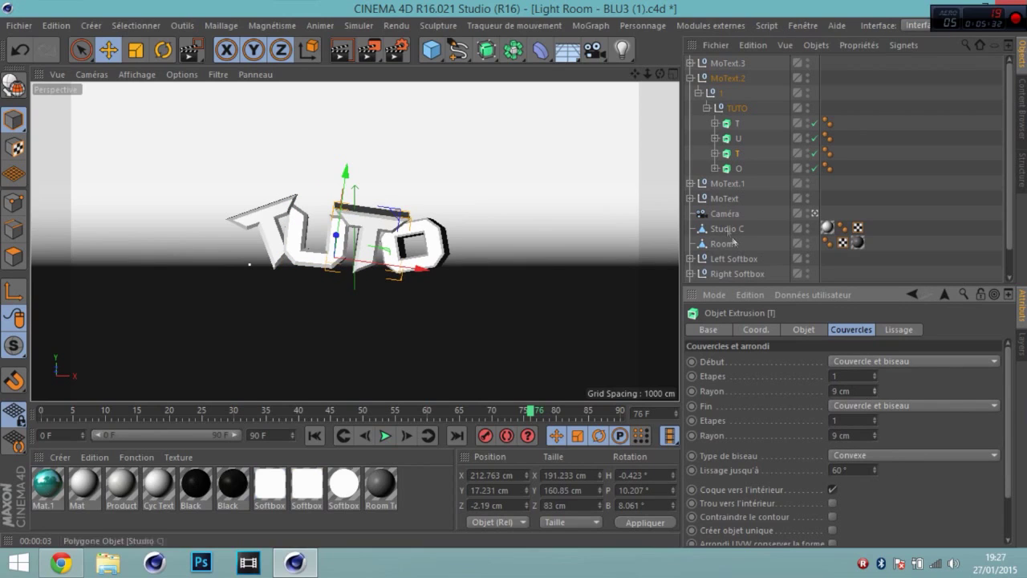
Step: Give the O in MoText.2 Couvercle et biseau caps with 9 cm radii at both ends and collapse the MoText.2 hierarchy
{"action": "left_click", "coordinate": [731, 169]}
{"action": "left_click", "coordinate": [887, 405]}
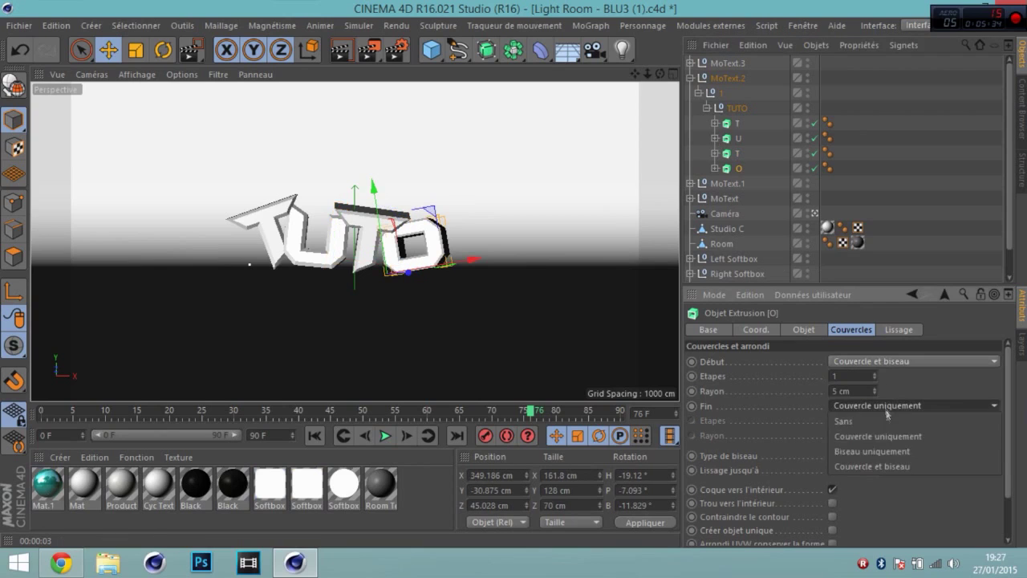
{"action": "left_click", "coordinate": [872, 466]}
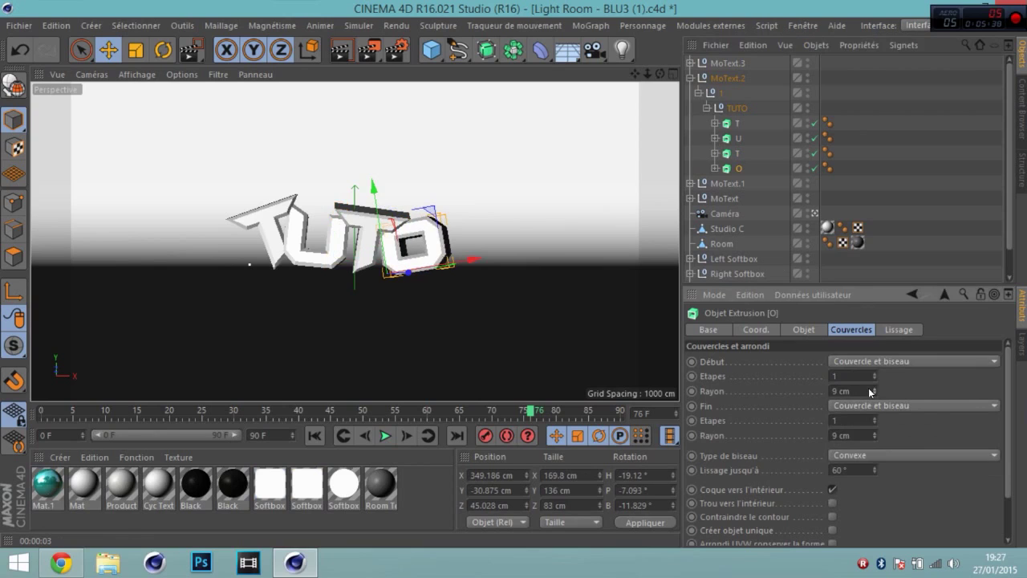
{"action": "left_click", "coordinate": [706, 108]}
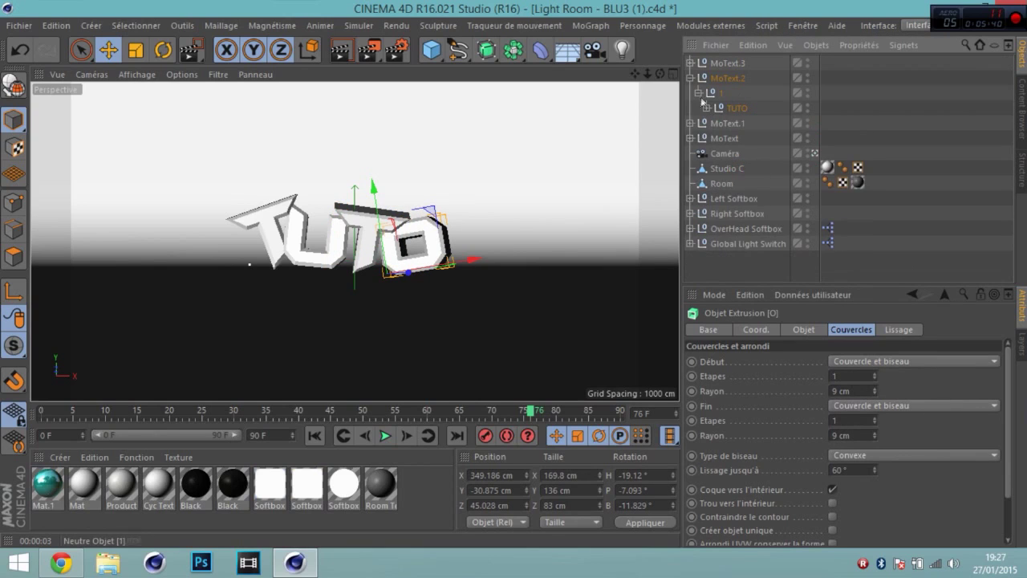
{"action": "left_click", "coordinate": [691, 77]}
Step: Move the MoText.1 and MoText.2 layers back in depth, with MoText.2 at about Z 19 cm
{"action": "left_click_drag", "start_coordinate": [659, 77], "coordinate": [651, 105]}
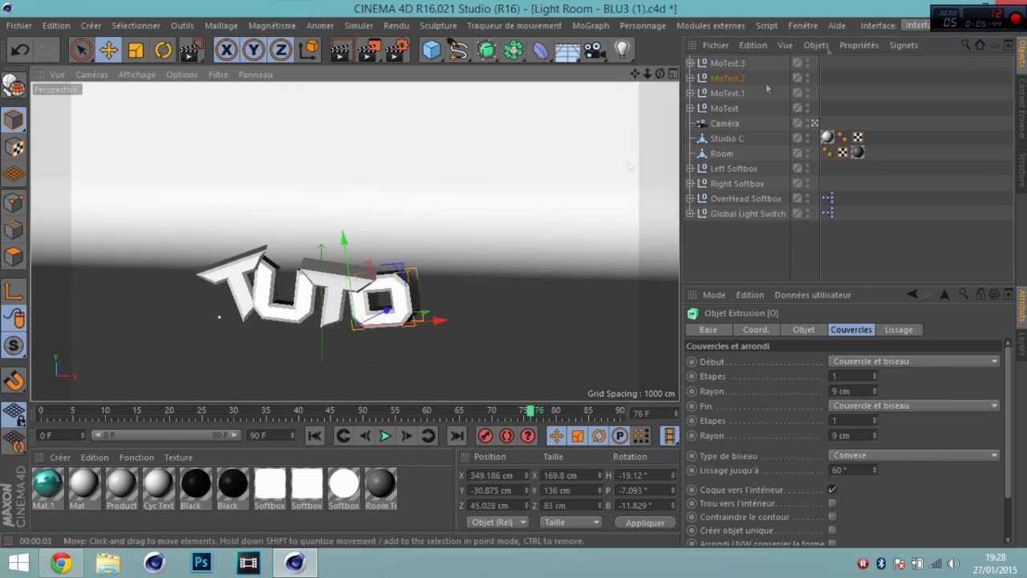
{"action": "left_click", "coordinate": [732, 93]}
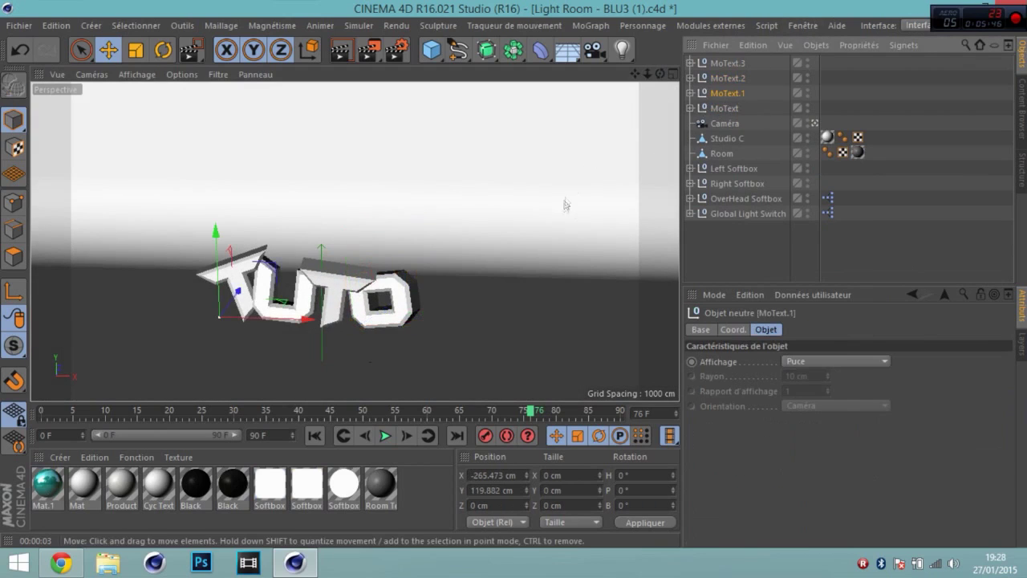
{"action": "left_click_drag", "start_coordinate": [659, 74], "coordinate": [650, 90]}
{"action": "left_click_drag", "start_coordinate": [306, 160], "coordinate": [295, 191]}
{"action": "left_click", "coordinate": [727, 78]}
{"action": "left_click", "coordinate": [727, 93]}
{"action": "left_click", "coordinate": [724, 78]}
{"action": "left_click_drag", "start_coordinate": [662, 77], "coordinate": [640, 75]}
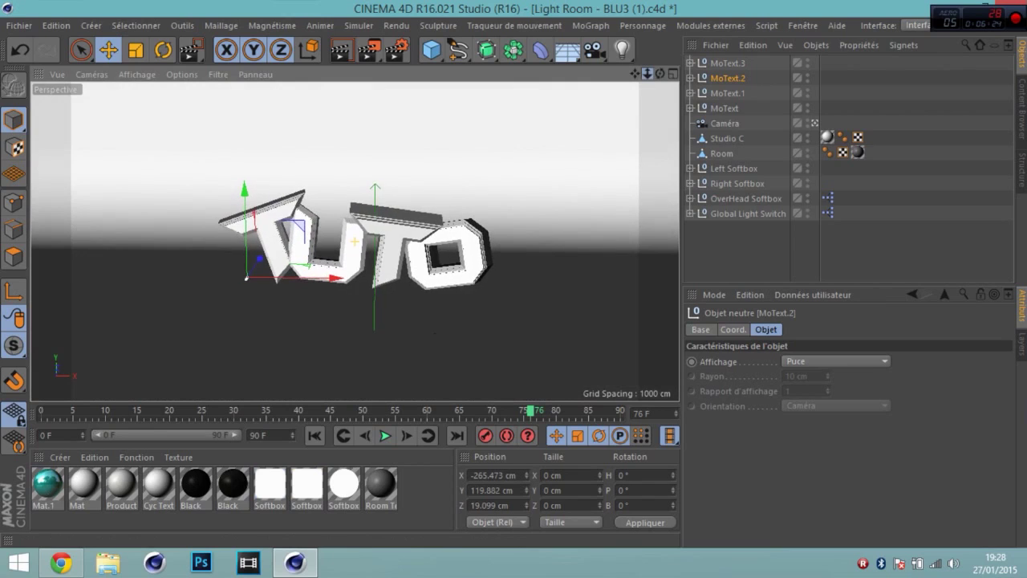
Step: Give the first T in MoText.3 Couvercle et biseau caps with radii of about 11 cm at the start and 12 cm at the end
{"action": "left_click", "coordinate": [731, 62]}
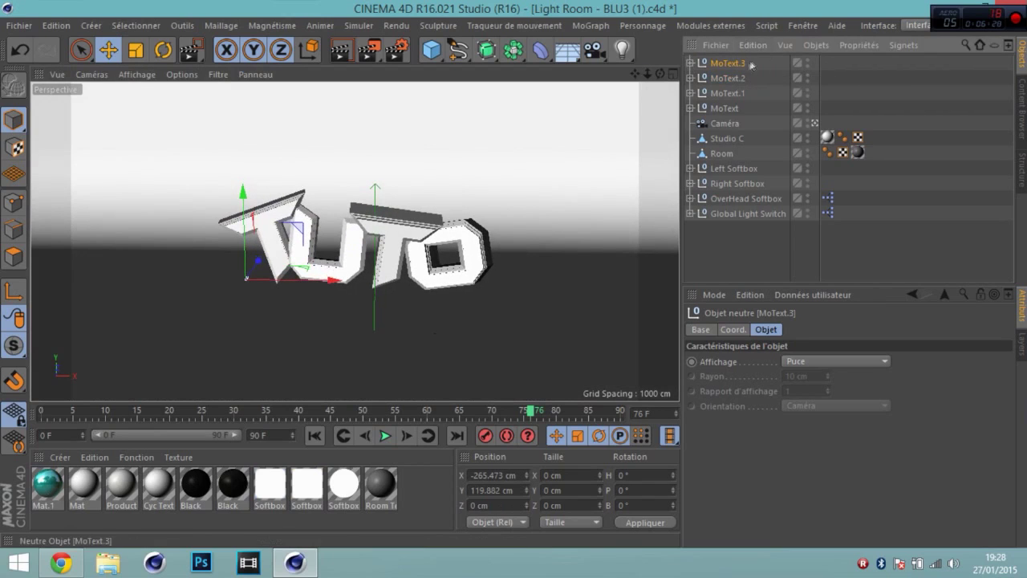
{"action": "left_click", "coordinate": [689, 64]}
{"action": "left_click", "coordinate": [698, 78]}
{"action": "left_click", "coordinate": [706, 93]}
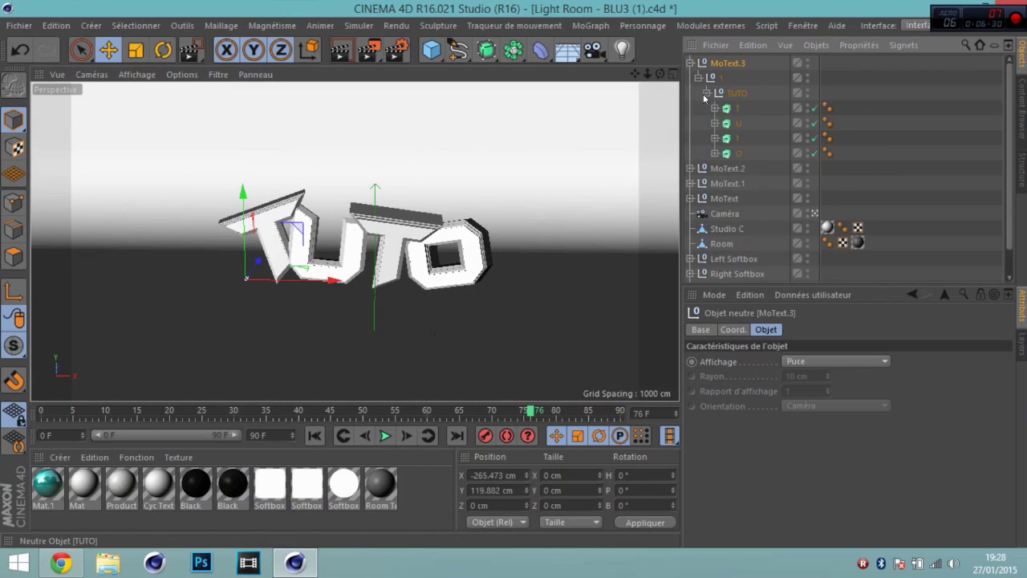
{"action": "left_click", "coordinate": [738, 108]}
{"action": "left_click", "coordinate": [874, 361]}
{"action": "left_click", "coordinate": [877, 408]}
{"action": "left_click", "coordinate": [877, 408]}
{"action": "left_click", "coordinate": [875, 468]}
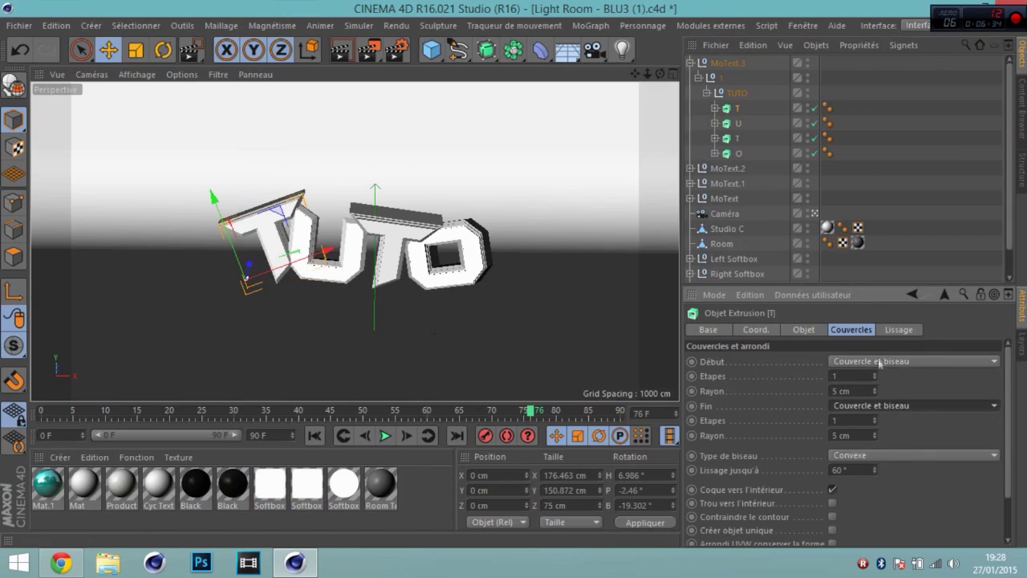
{"action": "scroll", "coordinate": [867, 389], "scroll_direction": "up", "scroll_amount": 6}
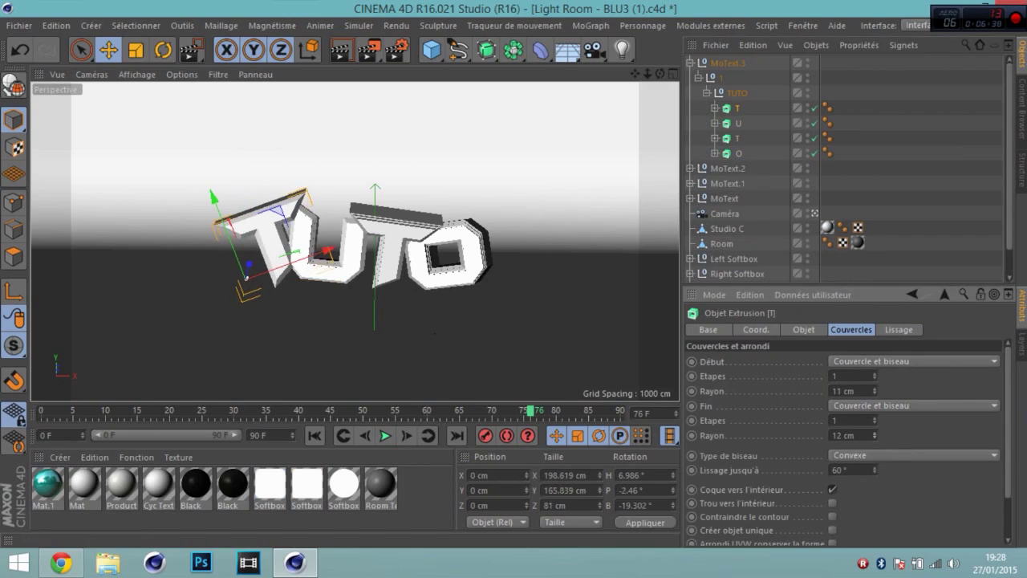
Step: Give the U in MoText.3 Couvercle et biseau start and end caps, each with an 11 cm radius
{"action": "left_click", "coordinate": [730, 122]}
{"action": "left_click", "coordinate": [880, 361]}
{"action": "left_click", "coordinate": [897, 409]}
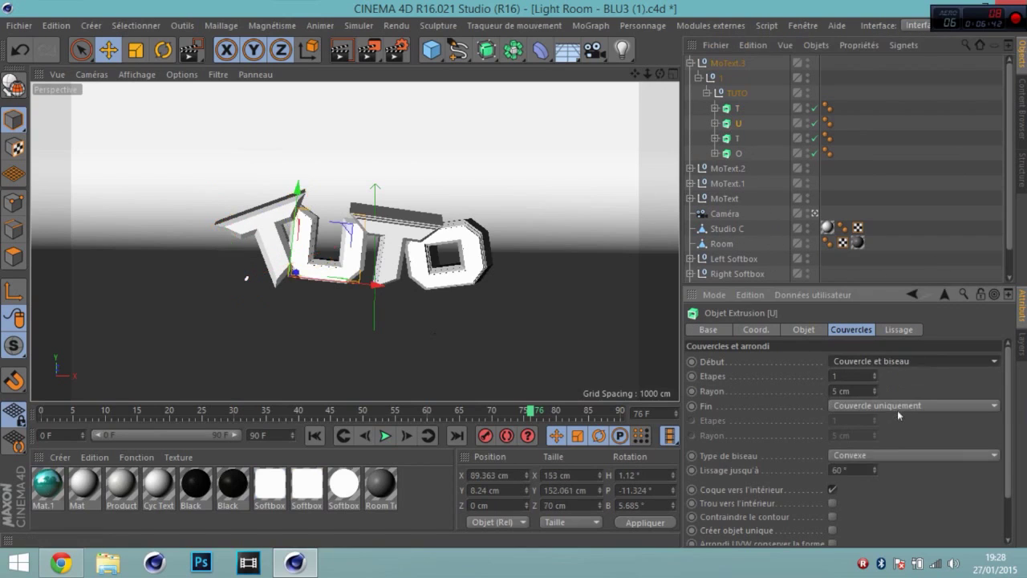
{"action": "left_click", "coordinate": [897, 408]}
{"action": "left_click", "coordinate": [875, 466]}
{"action": "left_click_drag", "start_coordinate": [872, 435], "coordinate": [872, 387]}
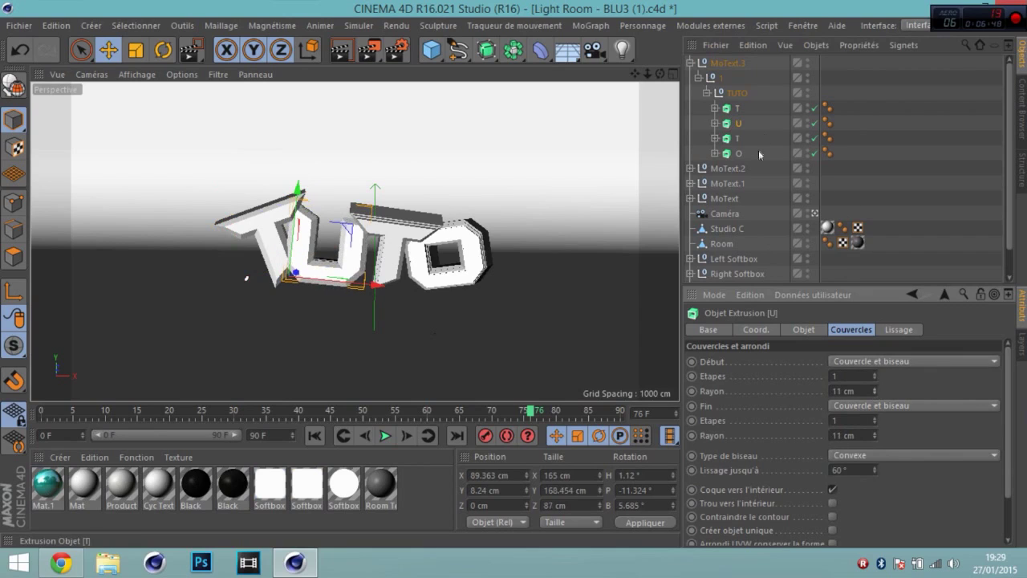
Step: Give the second T in MoText.3 Couvercle et biseau caps with radii of about 10 cm at the start and 11 cm at the end
{"action": "left_click", "coordinate": [733, 138]}
{"action": "left_click", "coordinate": [888, 405]}
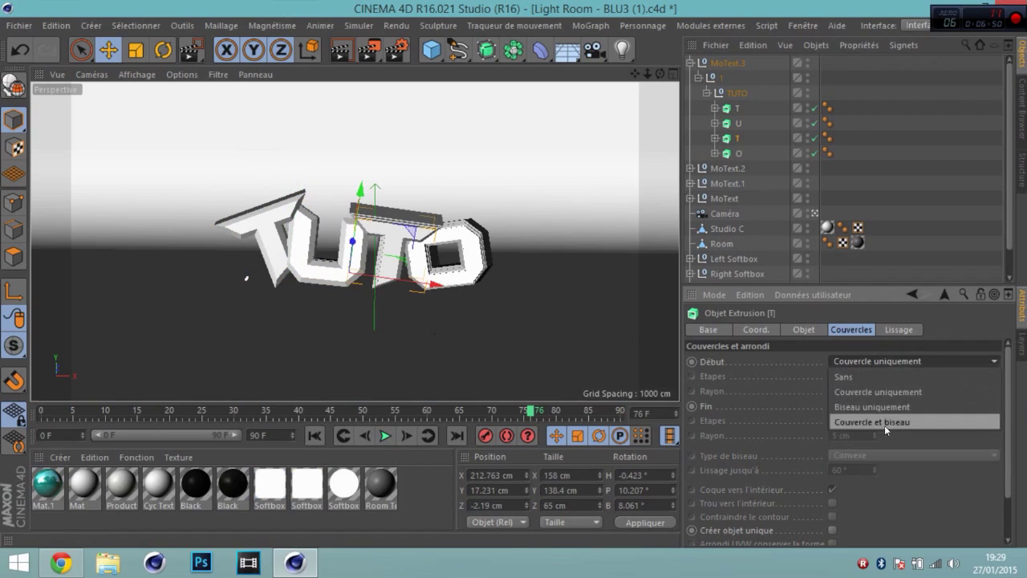
{"action": "left_click", "coordinate": [887, 465]}
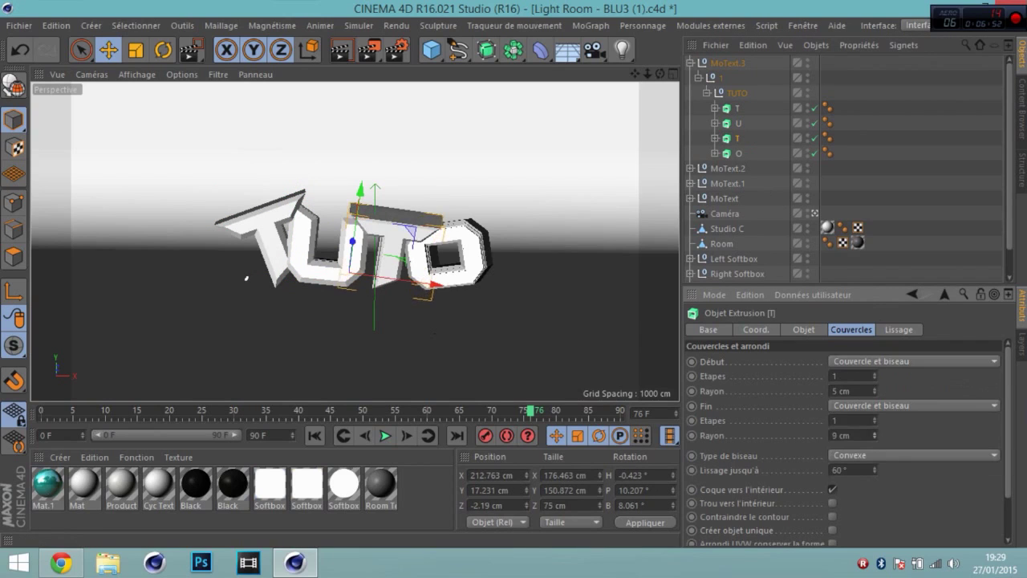
{"action": "left_click_drag", "start_coordinate": [874, 390], "coordinate": [875, 384]}
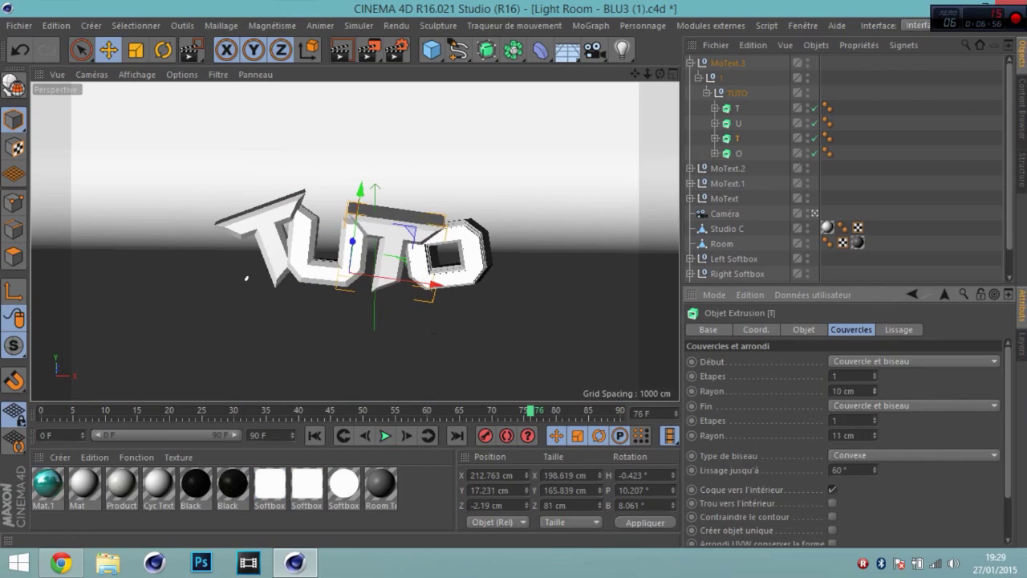
Step: Give the O in MoText.3 Couvercle et biseau caps with 11 cm radii at both ends and collapse the MoText.3 hierarchy
{"action": "left_click", "coordinate": [738, 153]}
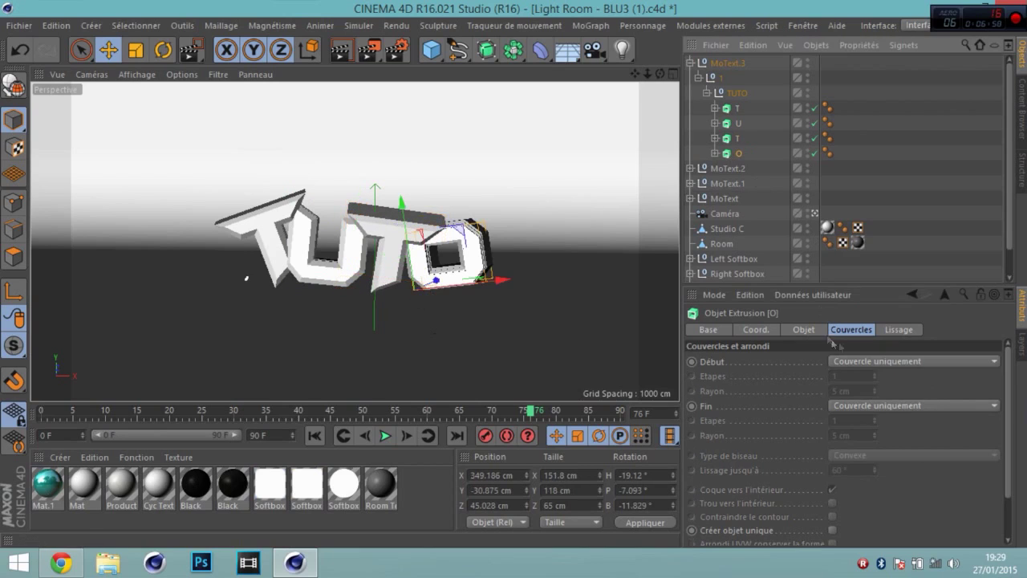
{"action": "left_click", "coordinate": [855, 362]}
{"action": "left_click", "coordinate": [886, 406]}
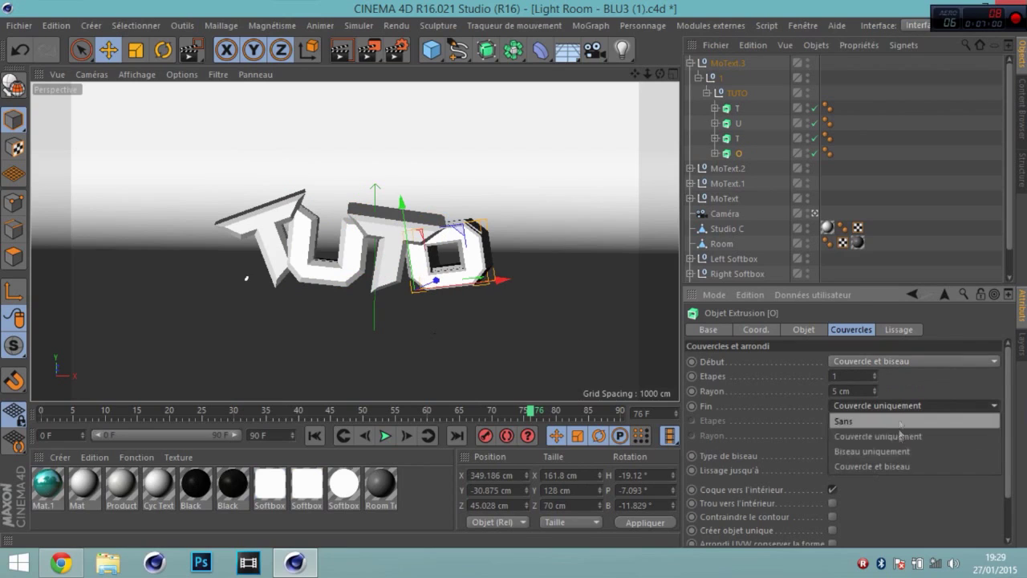
{"action": "left_click", "coordinate": [877, 465]}
{"action": "left_click", "coordinate": [874, 432]}
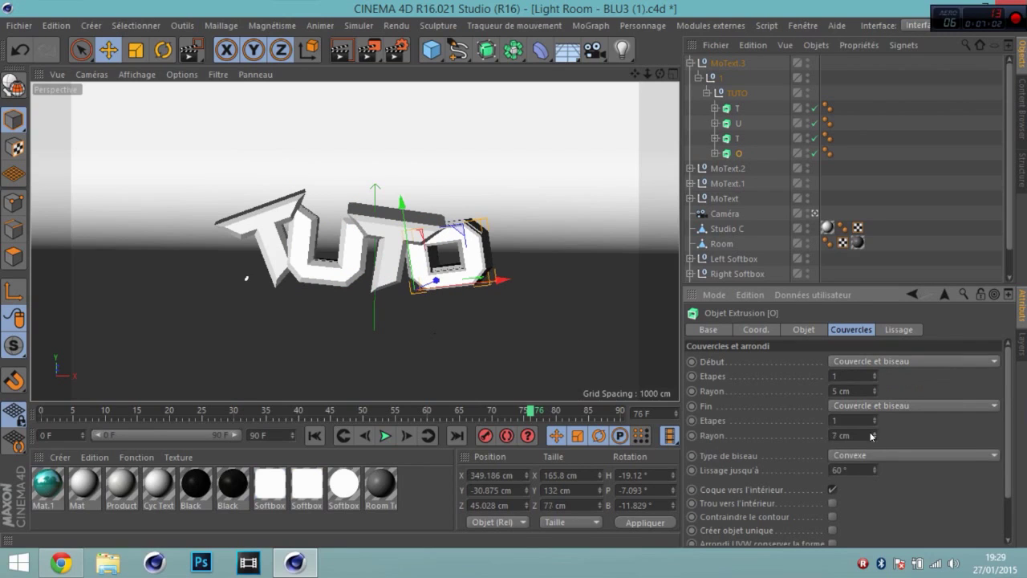
{"action": "left_click", "coordinate": [871, 434]}
{"action": "left_click_drag", "start_coordinate": [874, 392], "coordinate": [874, 385]}
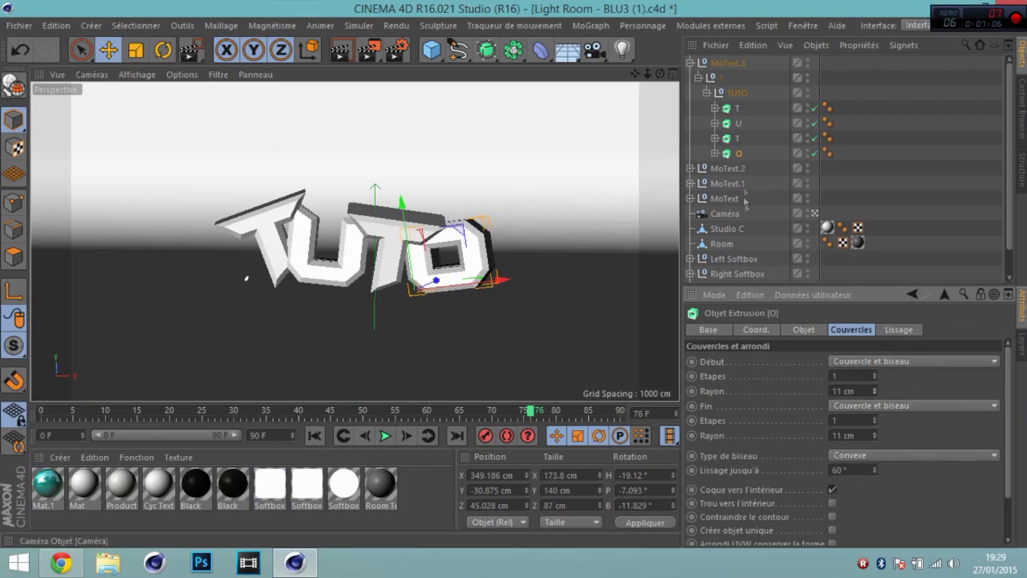
{"action": "left_click", "coordinate": [706, 93]}
{"action": "left_click", "coordinate": [698, 78]}
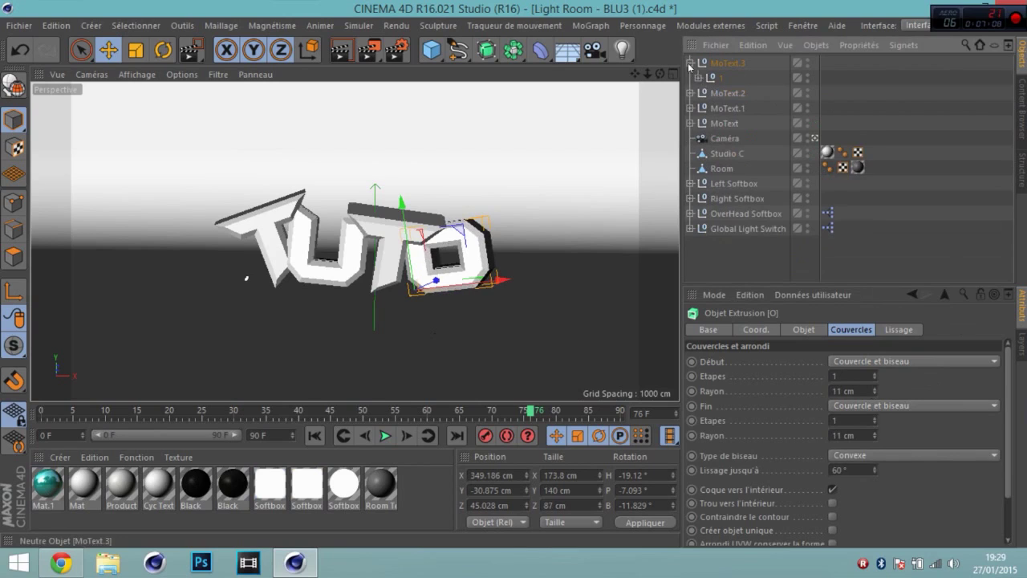
{"action": "left_click", "coordinate": [690, 63]}
Step: Move the MoText.3 layer back in depth to about Z 25 cm
{"action": "left_click_drag", "start_coordinate": [659, 74], "coordinate": [557, 121]}
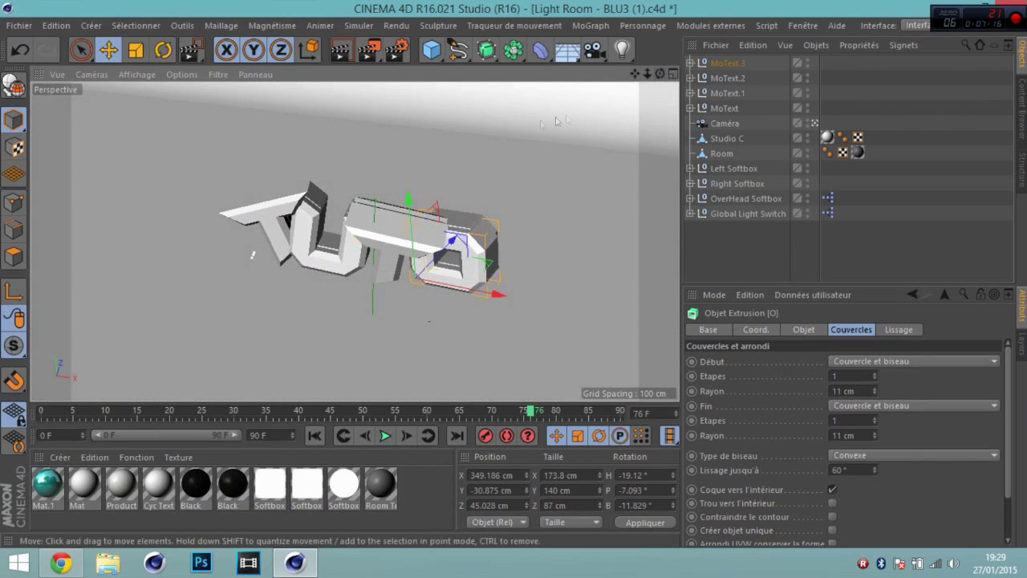
{"action": "left_click", "coordinate": [731, 65]}
{"action": "left_click_drag", "start_coordinate": [277, 197], "coordinate": [285, 205]}
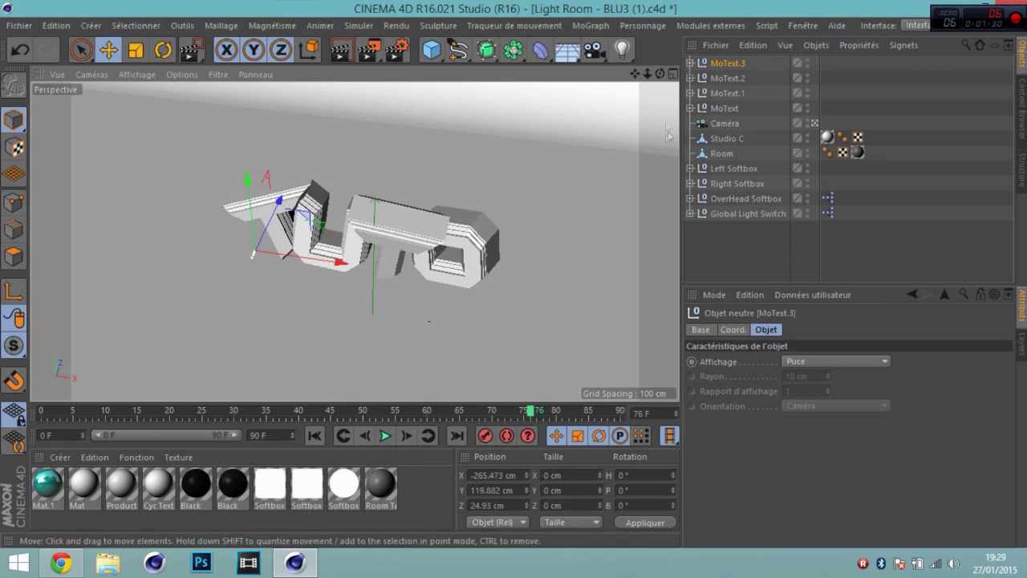
Step: Render a region around the layered TUTO text from the front to preview the bevels
{"action": "left_click_drag", "start_coordinate": [659, 74], "coordinate": [651, 31]}
{"action": "left_click_drag", "start_coordinate": [370, 48], "coordinate": [431, 79]}
{"action": "left_click_drag", "start_coordinate": [199, 180], "coordinate": [510, 300]}
{"action": "left_click", "coordinate": [486, 411]}
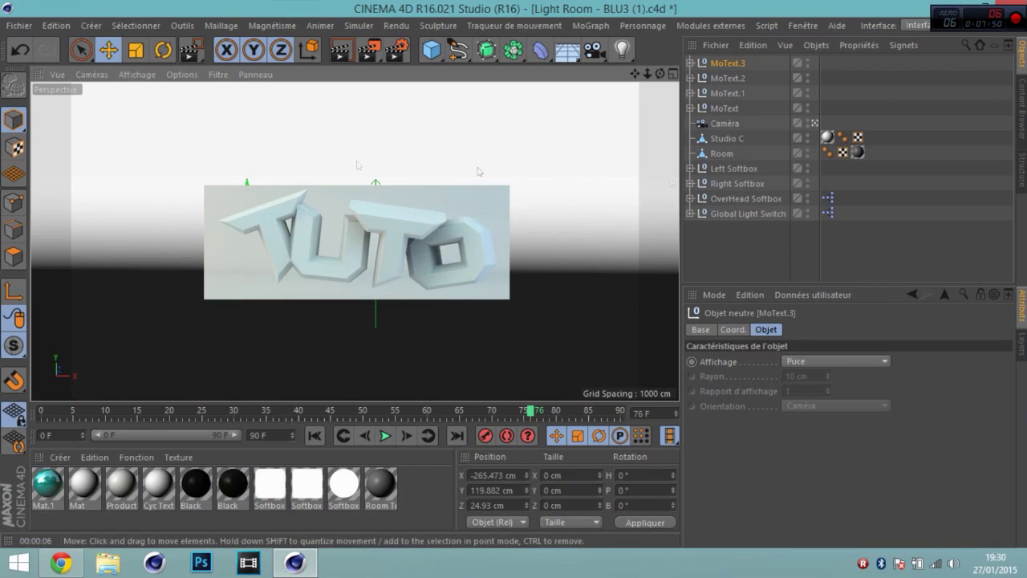
Step: Group the four layers MoText, MoText.1, MoText.2 and MoText.3 under one null object
{"action": "left_click", "coordinate": [733, 255]}
{"action": "left_click", "coordinate": [715, 64]}
{"action": "left_click", "coordinate": [743, 237]}
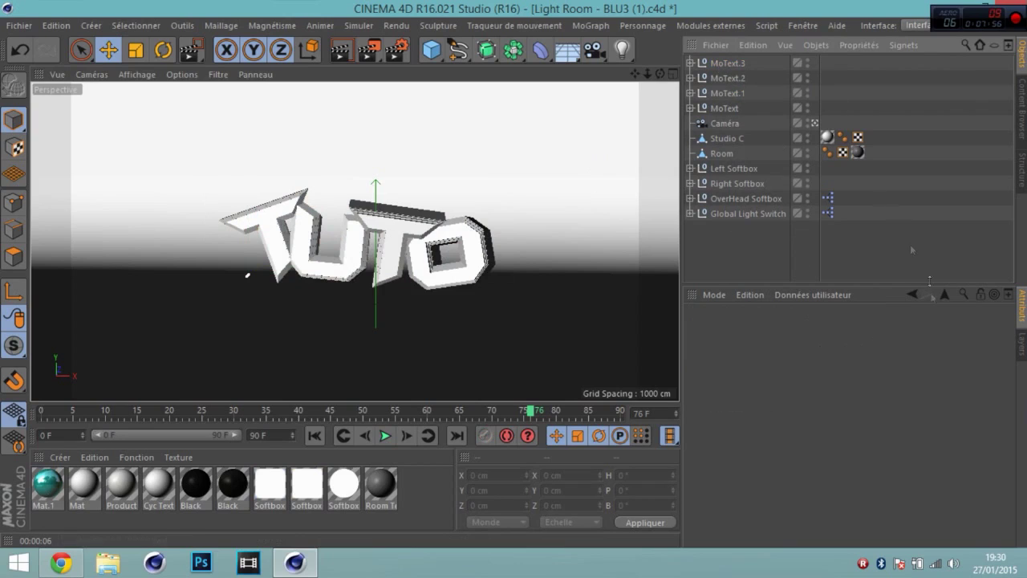
{"action": "left_click", "coordinate": [730, 65]}
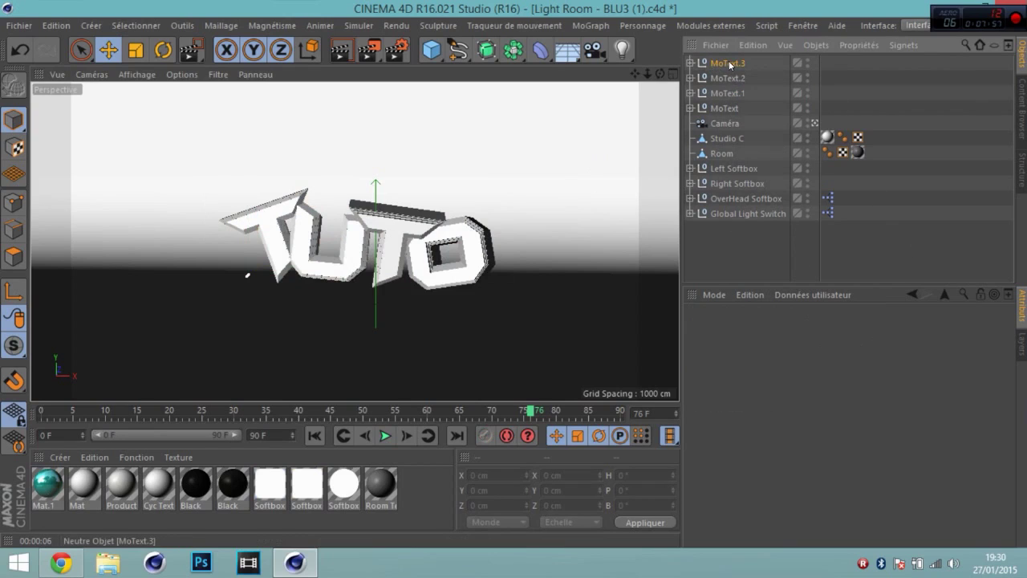
{"action": "left_click", "coordinate": [732, 111], "text": "shift"}
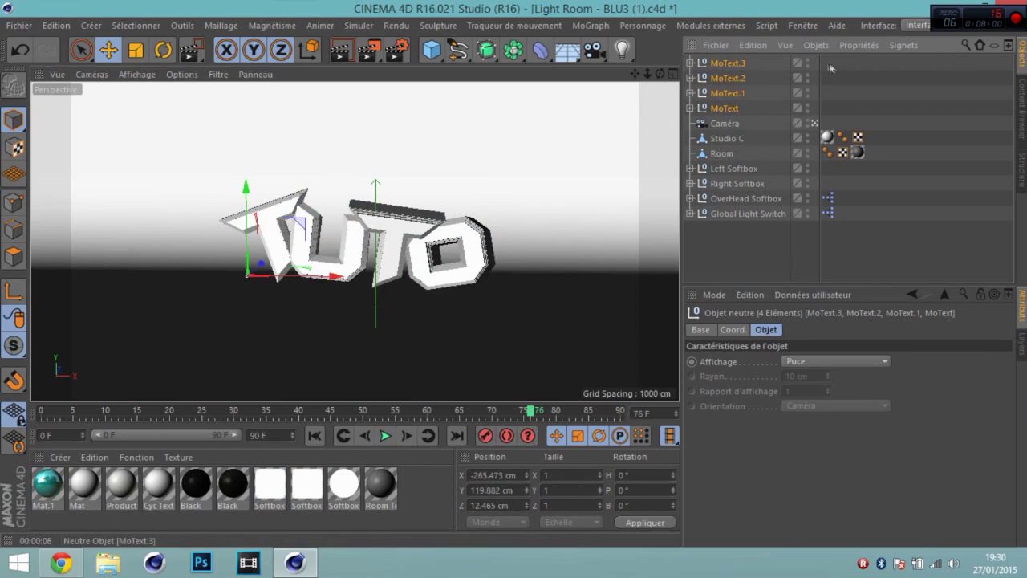
{"action": "left_click_drag", "start_coordinate": [838, 56], "coordinate": [736, 97]}
{"action": "left_click", "coordinate": [727, 63]}
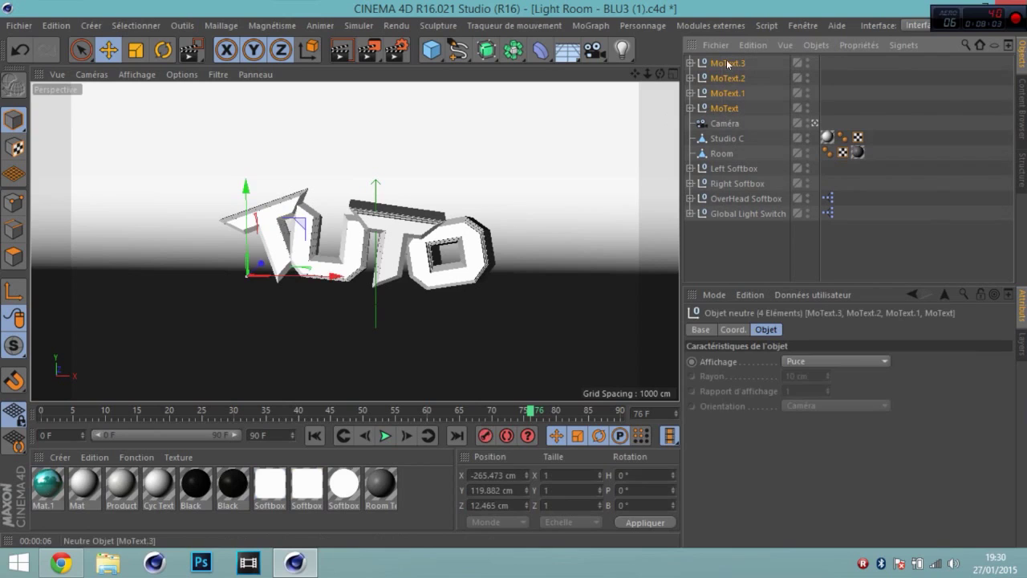
{"action": "left_click", "coordinate": [726, 107], "text": "shift"}
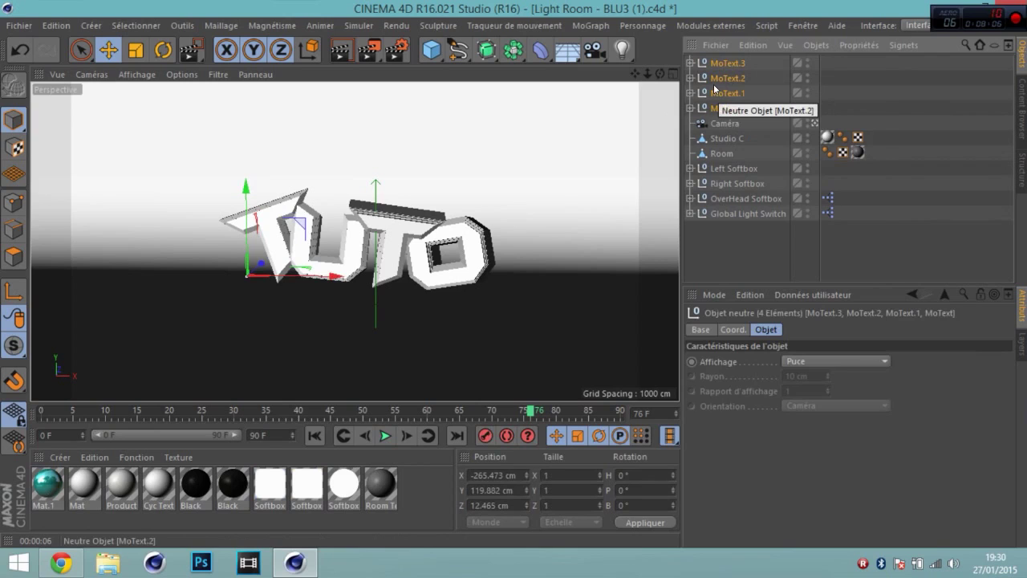
{"action": "right_click", "coordinate": [713, 87]}
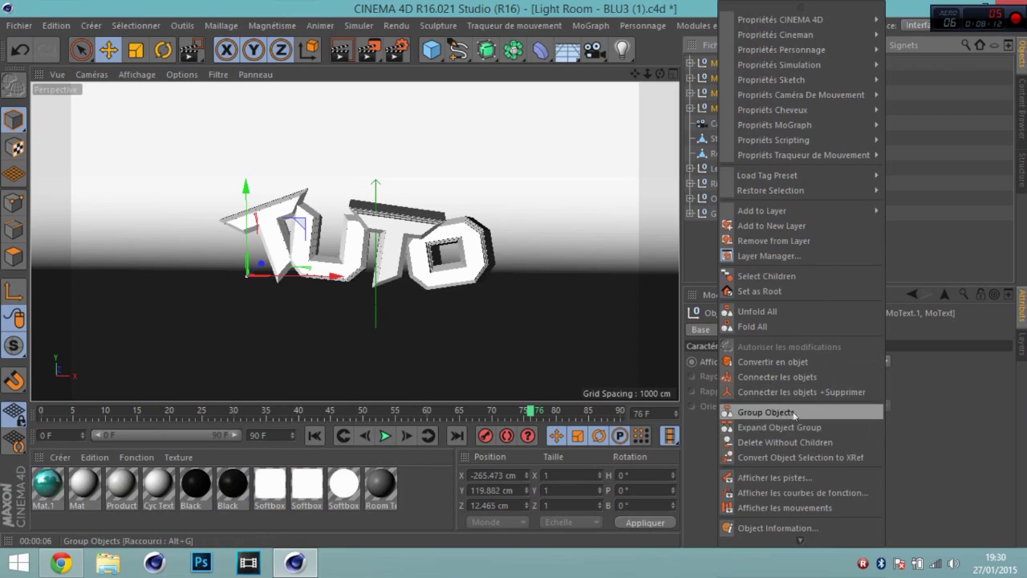
{"action": "left_click", "coordinate": [766, 412]}
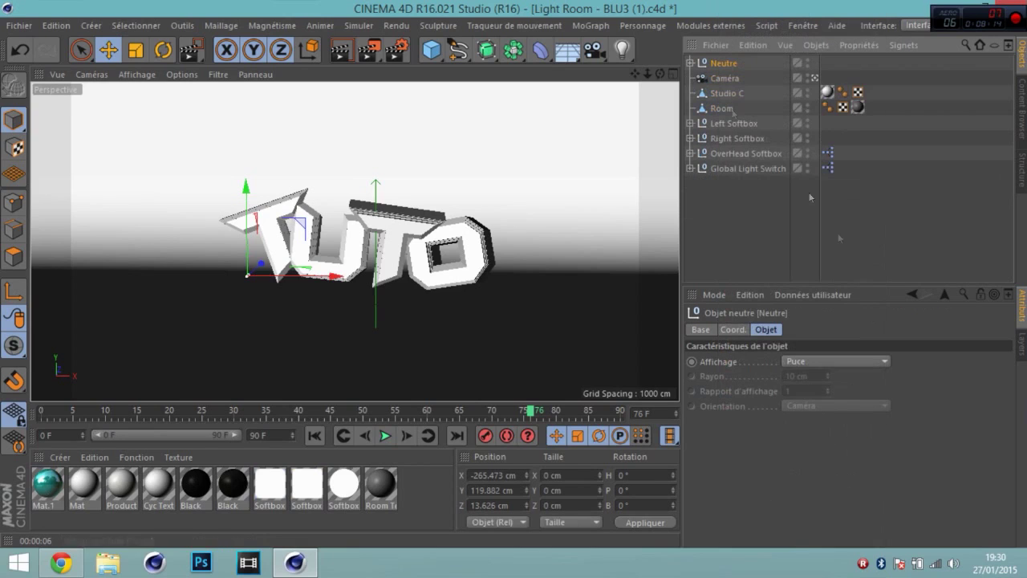
Step: Rename the null that holds the MoText layers to TEXT
{"action": "double_click", "coordinate": [725, 62]}
{"action": "key", "text": "BackSpace"}
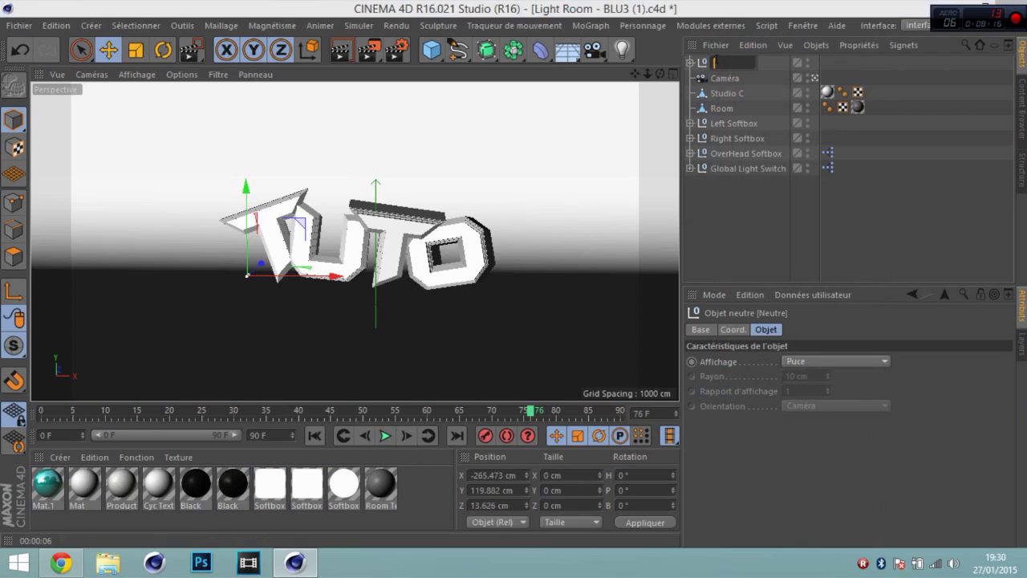
{"action": "type", "text": "TEXT"}
{"action": "key", "text": "Return"}
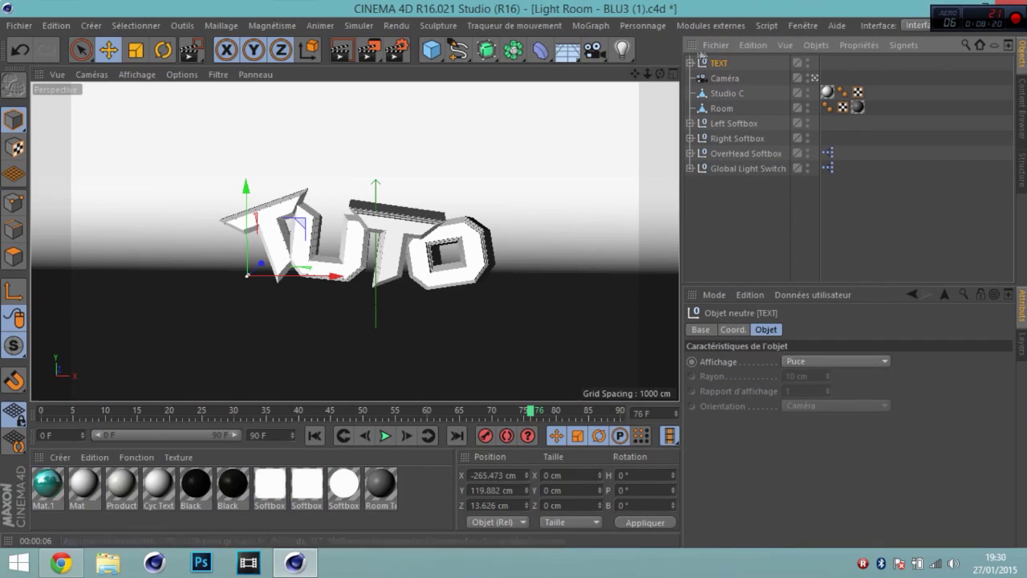
Step: Add a MoGraph PolyFX object and place it inside the TEXT null above the MoText layers
{"action": "left_click", "coordinate": [591, 25]}
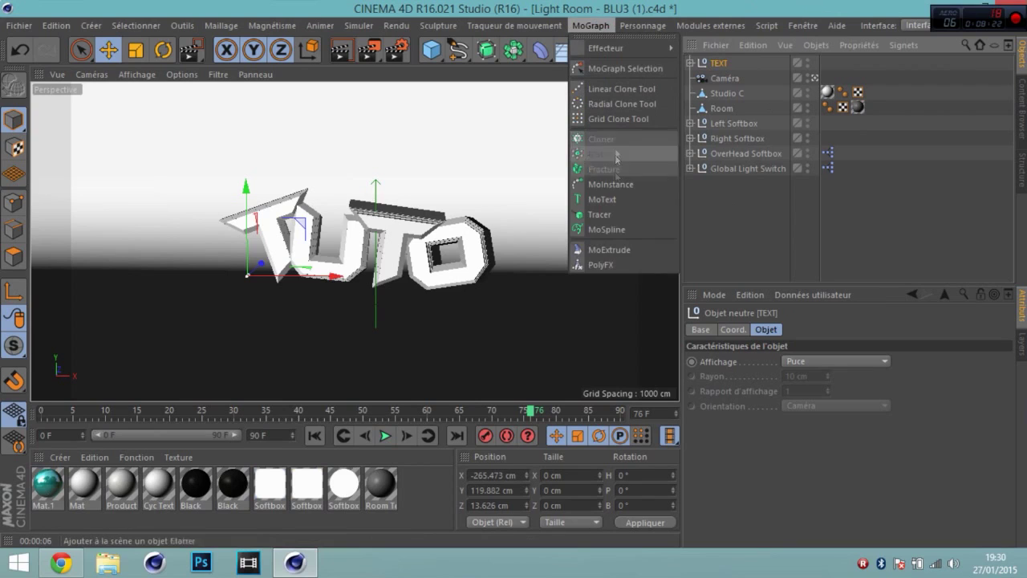
{"action": "left_click", "coordinate": [622, 264]}
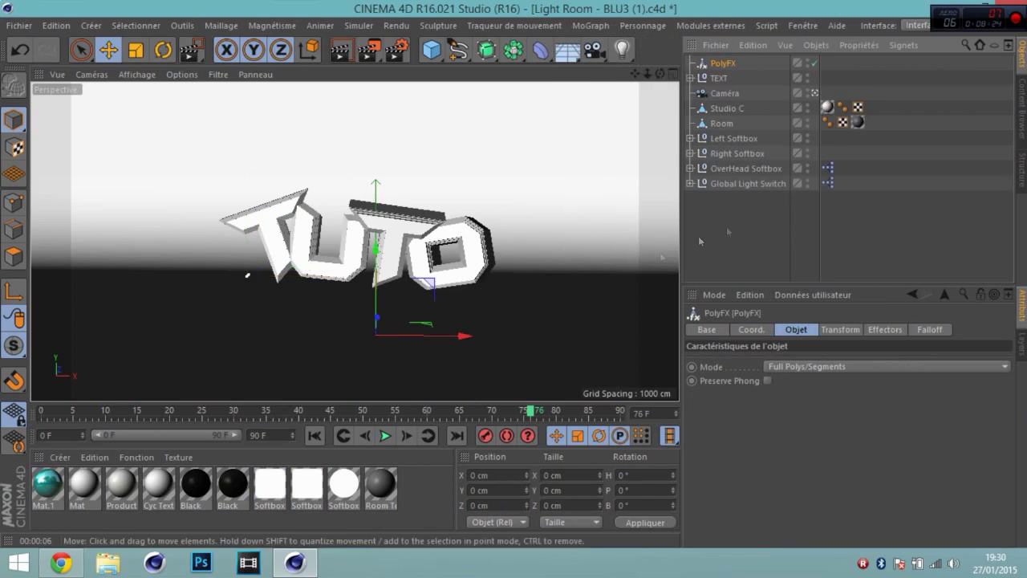
{"action": "left_click_drag", "start_coordinate": [722, 83], "coordinate": [721, 79]}
{"action": "left_click", "coordinate": [709, 64]}
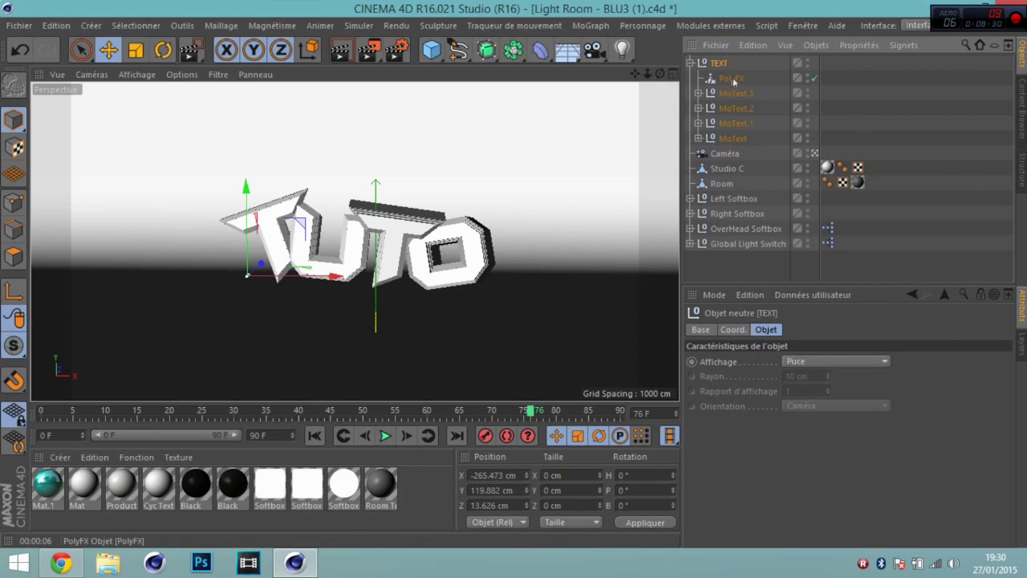
Step: Try a Random effector at 14 % strength on the PolyFX object and delete it
{"action": "left_click", "coordinate": [732, 79]}
{"action": "left_click", "coordinate": [704, 62]}
{"action": "left_click", "coordinate": [726, 78]}
{"action": "left_click", "coordinate": [690, 63]}
{"action": "left_click", "coordinate": [592, 25]}
{"action": "mouse_move", "coordinate": [618, 48]}
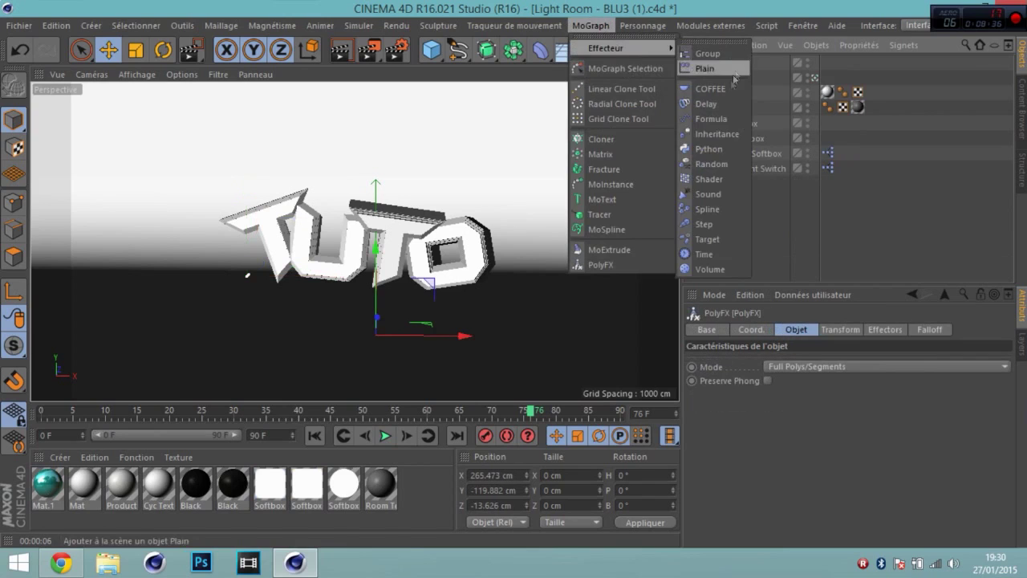
{"action": "left_click", "coordinate": [706, 164]}
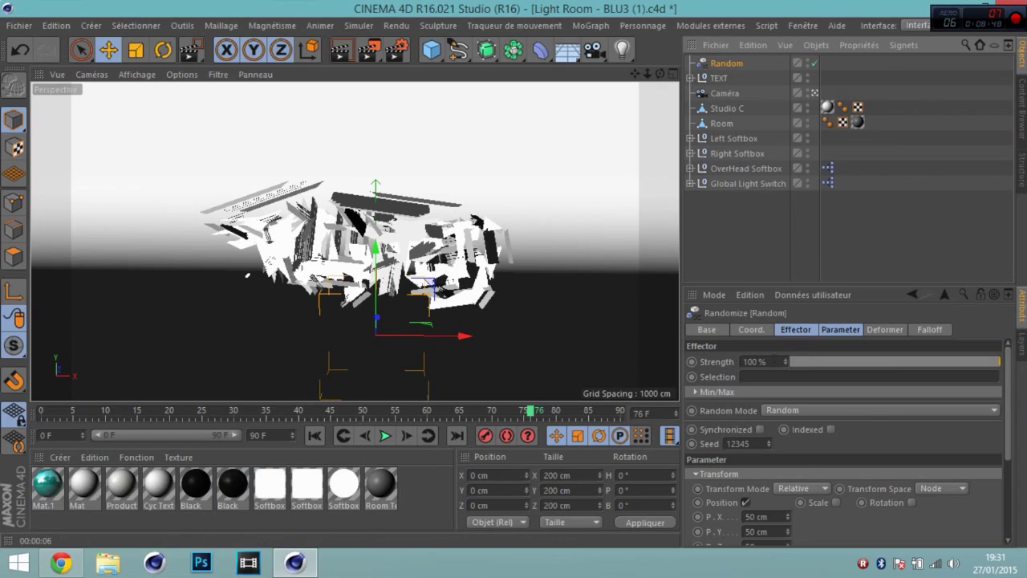
{"action": "left_click_drag", "start_coordinate": [811, 359], "coordinate": [819, 360]}
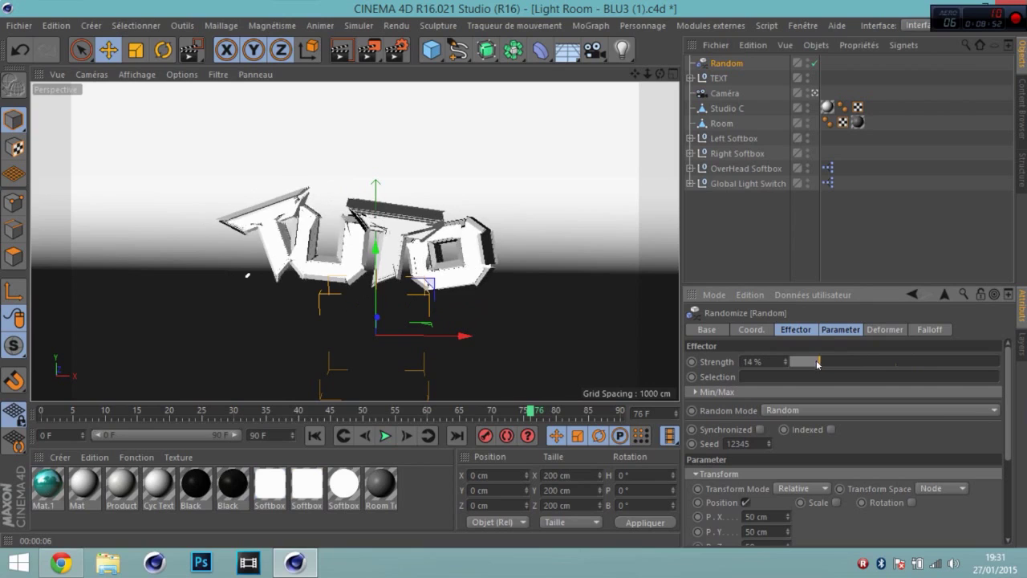
{"action": "left_click_drag", "start_coordinate": [825, 363], "coordinate": [830, 363]}
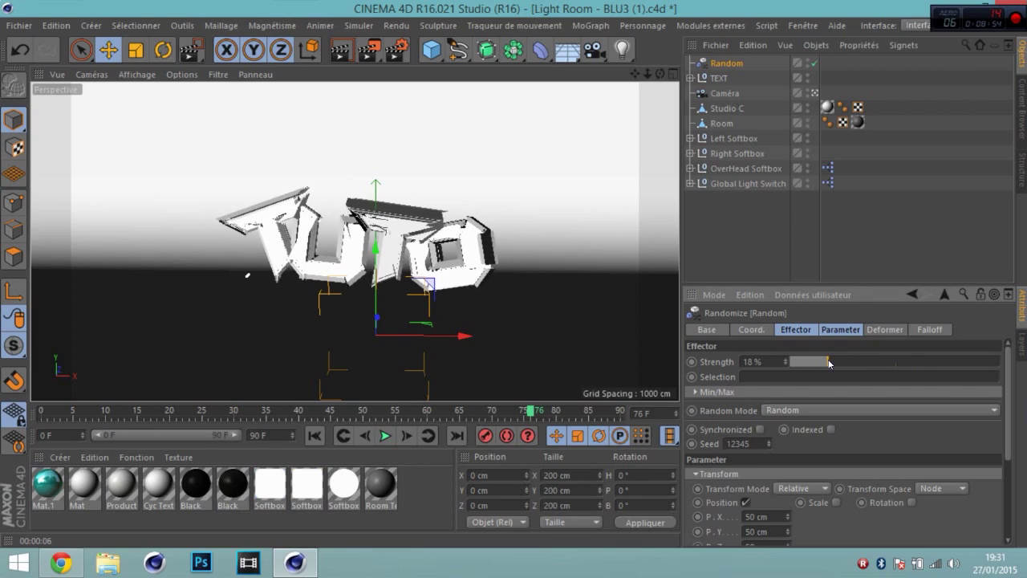
{"action": "left_click_drag", "start_coordinate": [819, 365], "coordinate": [815, 365]}
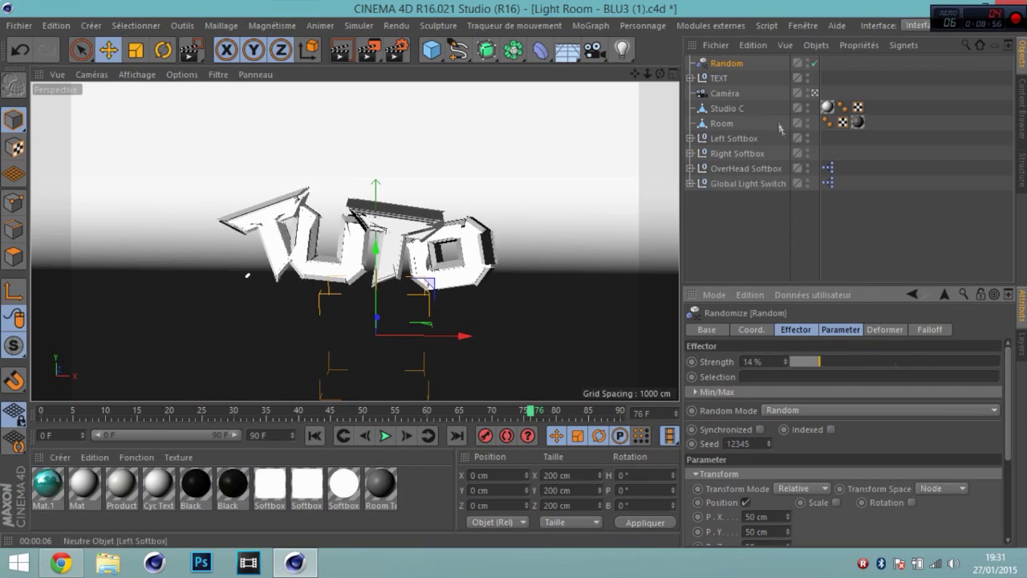
{"action": "key", "text": "Delete"}
Step: Apply the white Mat material to the MoText layer inside the TEXT null
{"action": "left_click", "coordinate": [695, 62]}
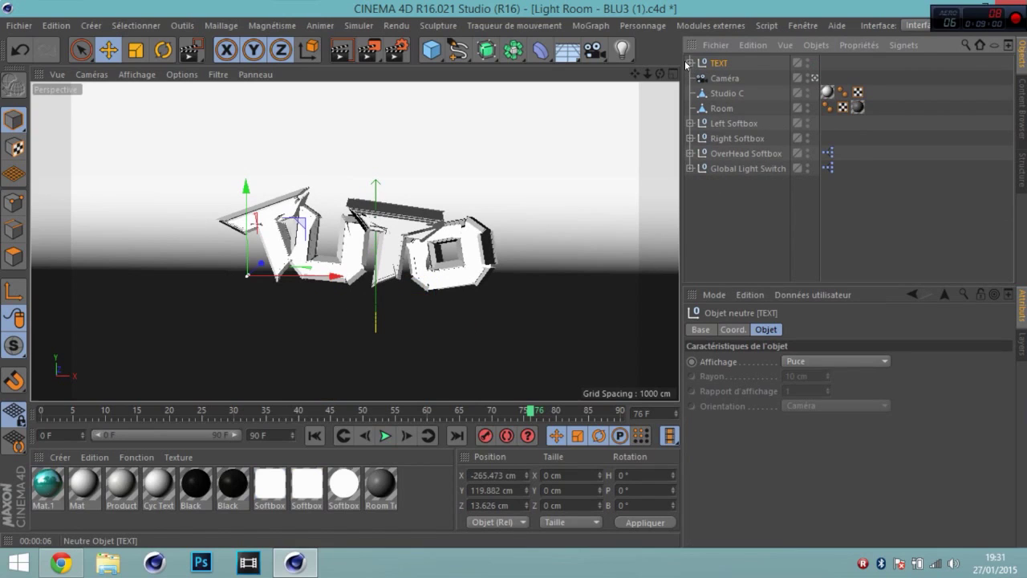
{"action": "left_click", "coordinate": [689, 63]}
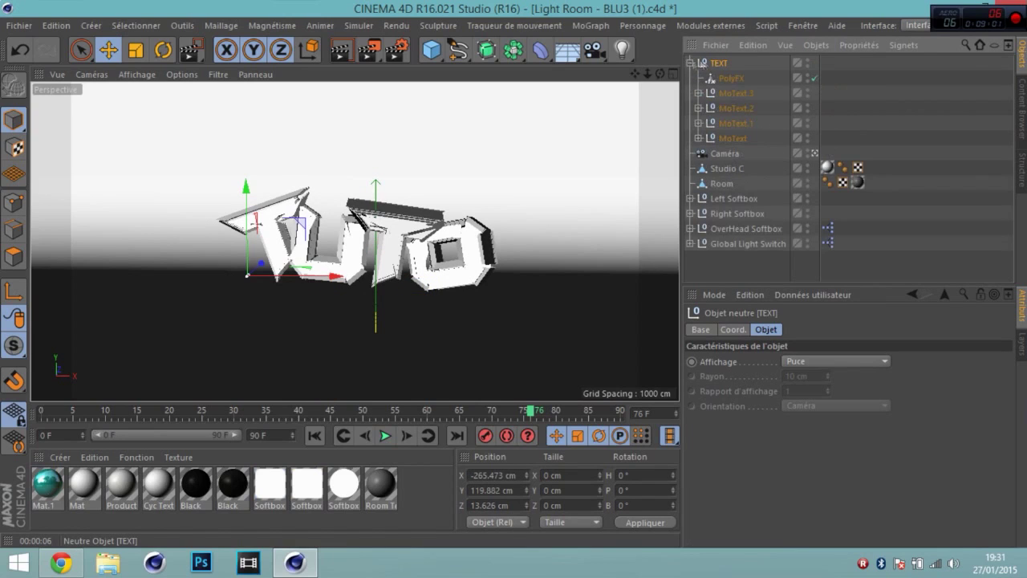
{"action": "left_click", "coordinate": [728, 138]}
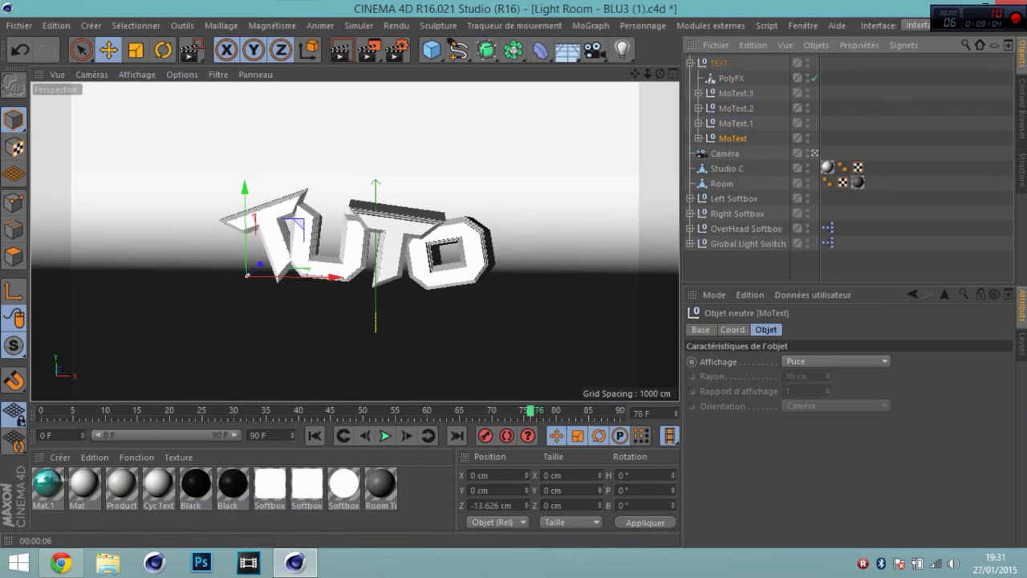
{"action": "left_click_drag", "start_coordinate": [78, 493], "coordinate": [732, 143]}
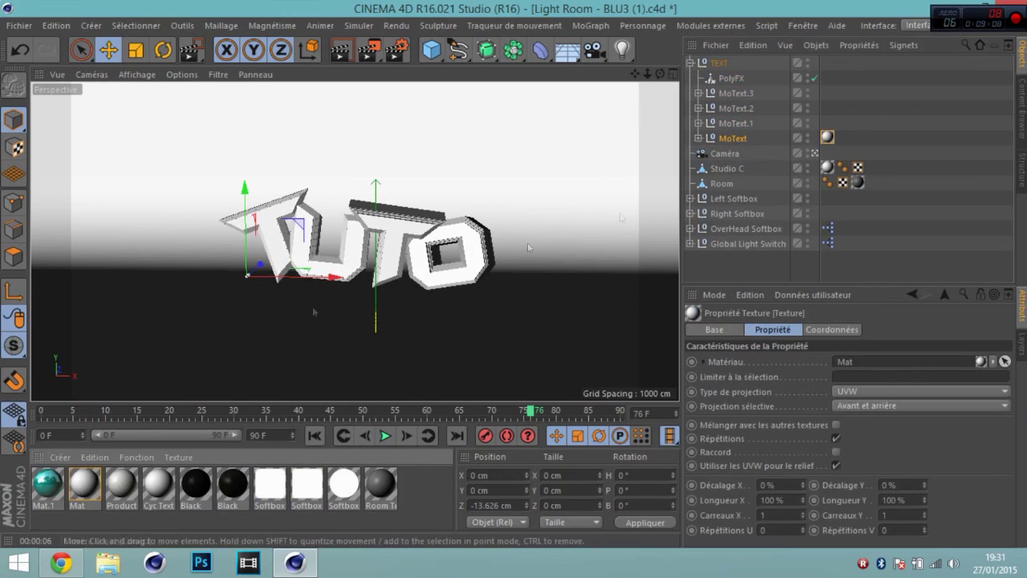
Step: Change the colour of material Mat.1 to cyan blue with RGB 0, 225, 255
{"action": "double_click", "coordinate": [45, 486]}
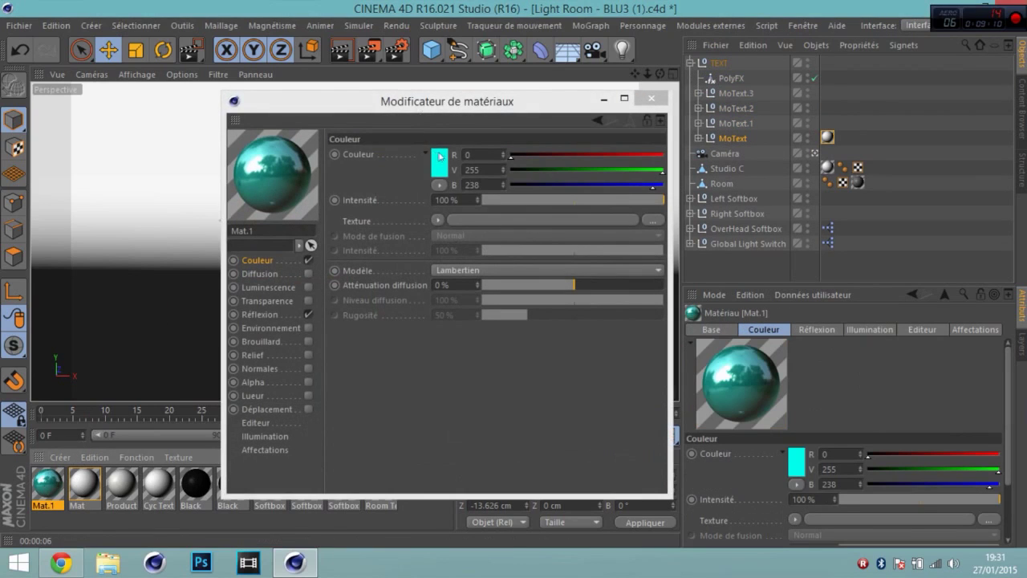
{"action": "left_click", "coordinate": [439, 161]}
{"action": "left_click", "coordinate": [469, 110]}
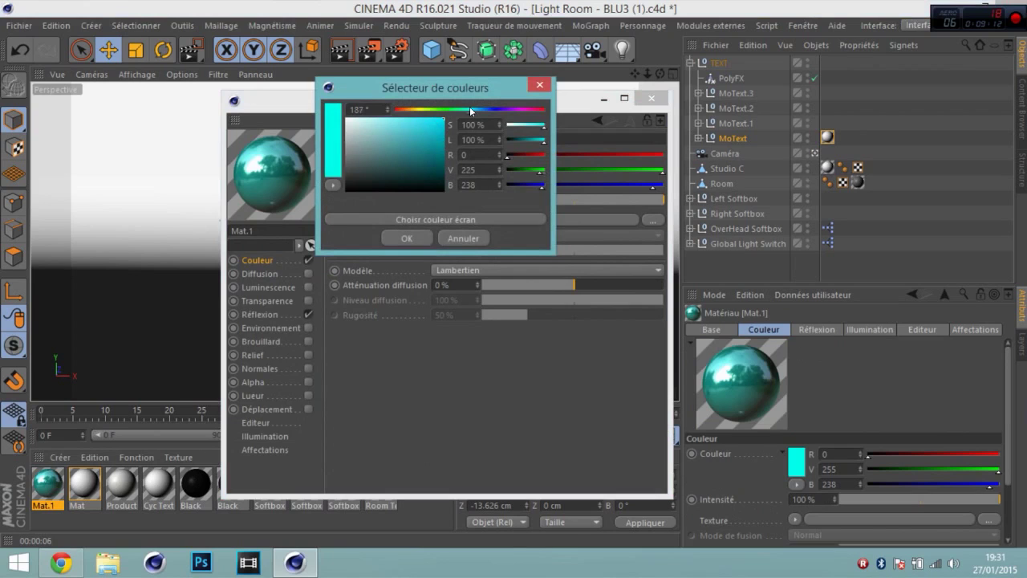
{"action": "left_click", "coordinate": [405, 240]}
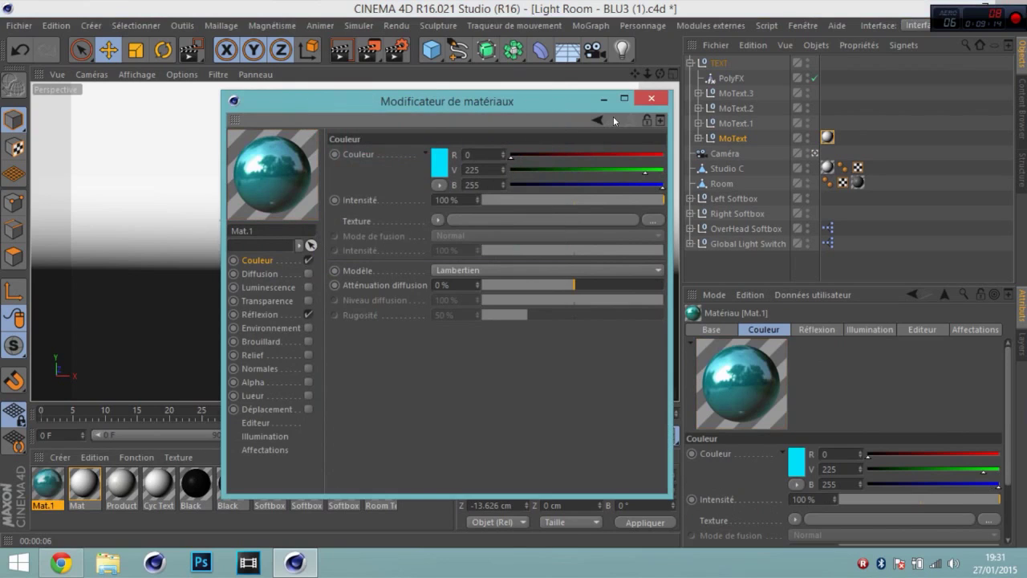
{"action": "left_click", "coordinate": [651, 98]}
Step: Apply Mat.1 to MoText.1 and MoText.3 and the white Mat material to MoText.2, and collapse the TEXT null
{"action": "left_click_drag", "start_coordinate": [69, 481], "coordinate": [730, 127]}
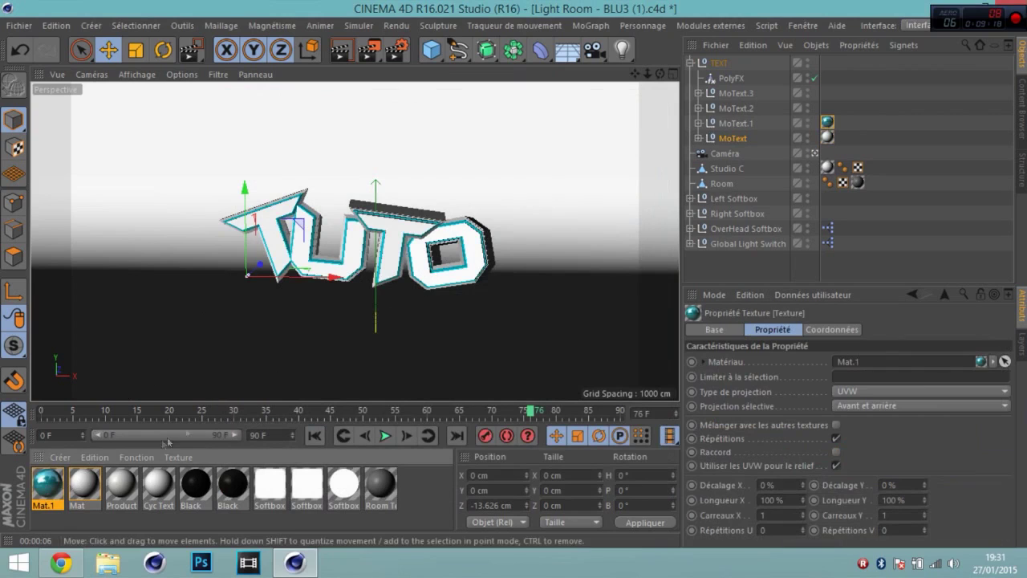
{"action": "left_click_drag", "start_coordinate": [722, 109], "coordinate": [724, 109]}
{"action": "left_click_drag", "start_coordinate": [51, 491], "coordinate": [730, 94]}
{"action": "left_click", "coordinate": [693, 62]}
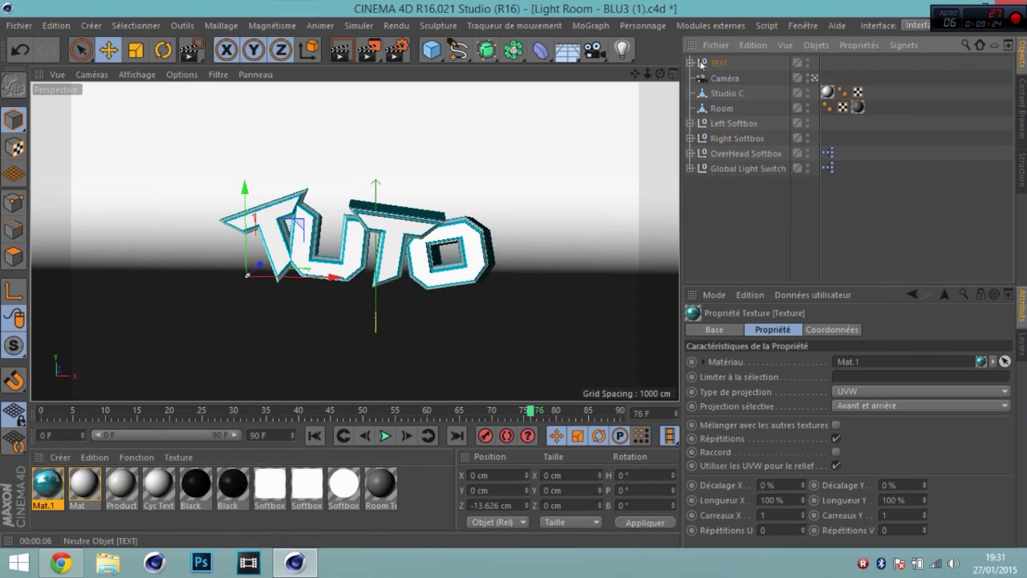
Step: Add a Random effector linked to the PolyFX object inside the TEXT null
{"action": "left_click", "coordinate": [690, 63]}
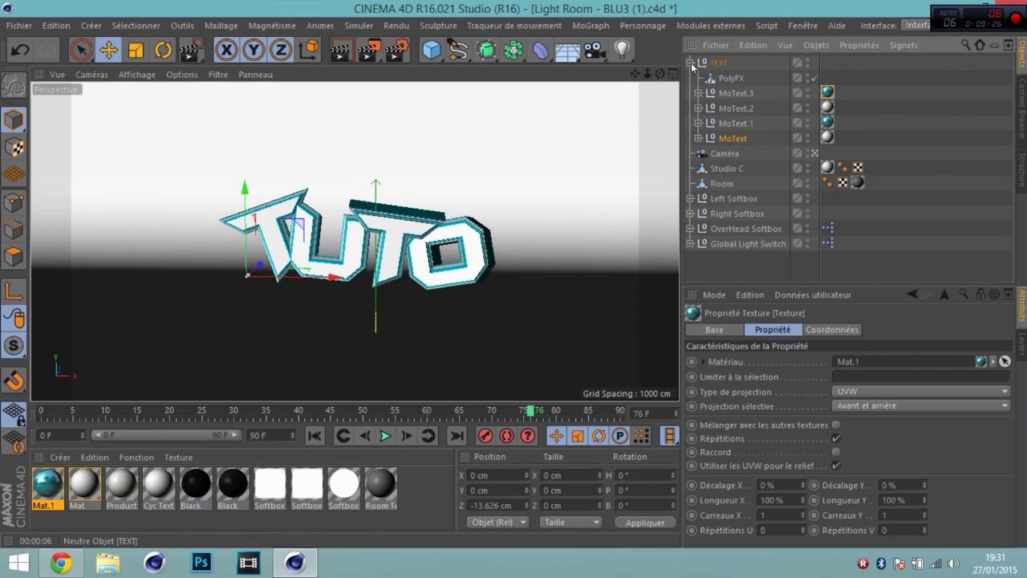
{"action": "left_click", "coordinate": [729, 81]}
{"action": "left_click", "coordinate": [690, 63]}
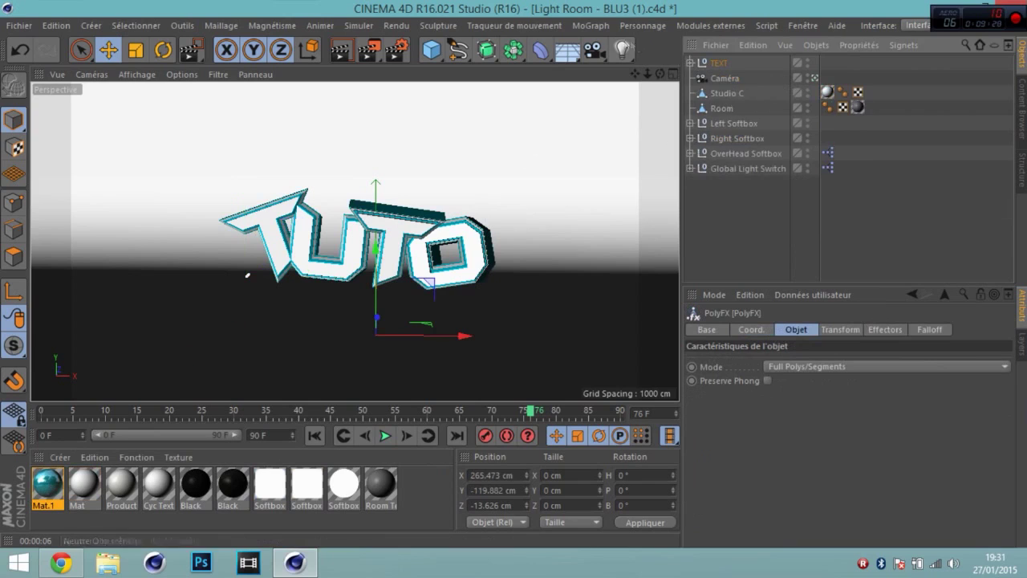
{"action": "left_click", "coordinate": [590, 25]}
{"action": "mouse_move", "coordinate": [673, 49]}
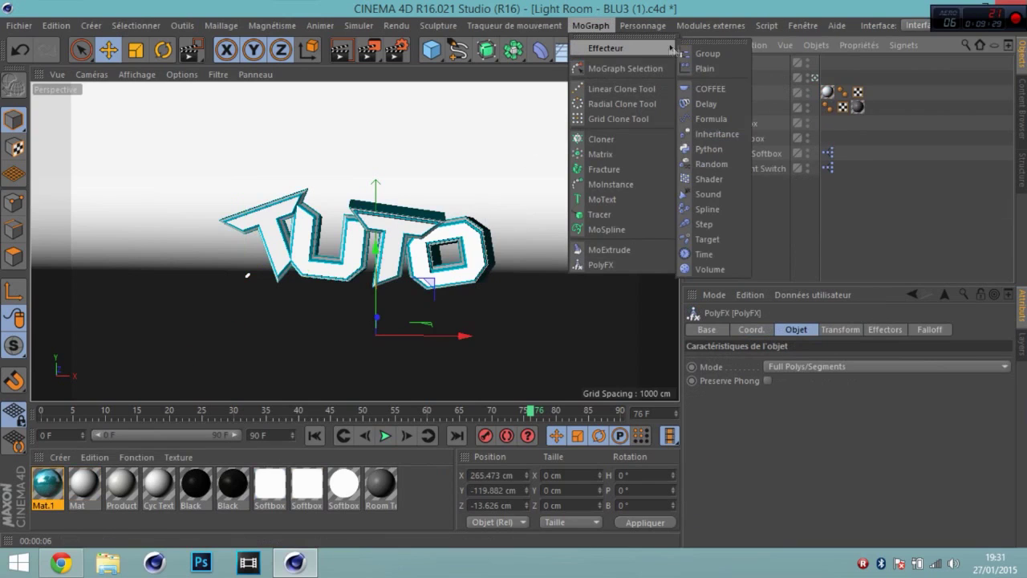
{"action": "left_click", "coordinate": [711, 164]}
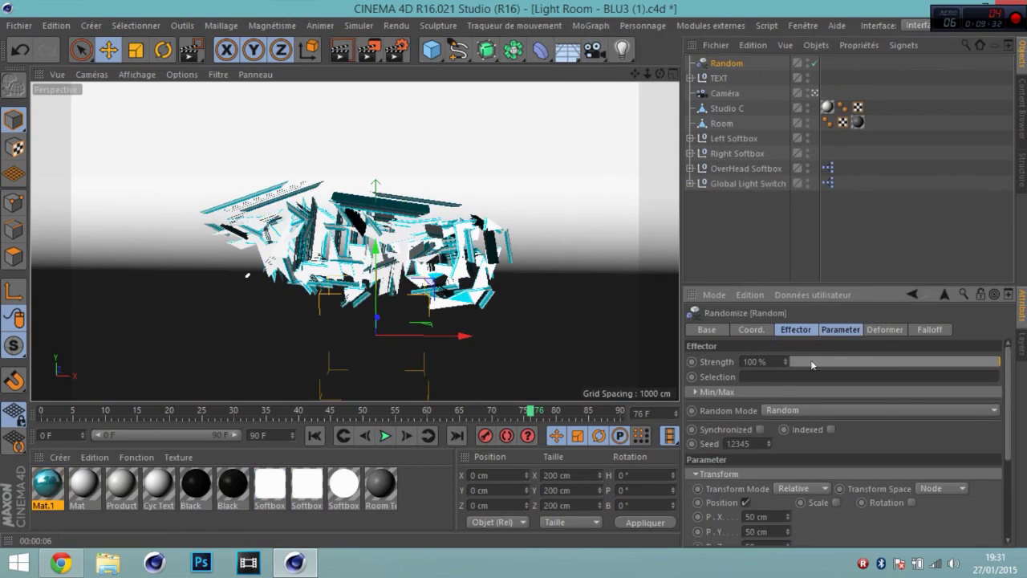
Step: Set the Random effector's strength to 14 % and its seed to 12346
{"action": "left_click", "coordinate": [819, 362]}
{"action": "left_click_drag", "start_coordinate": [824, 365], "coordinate": [820, 368]}
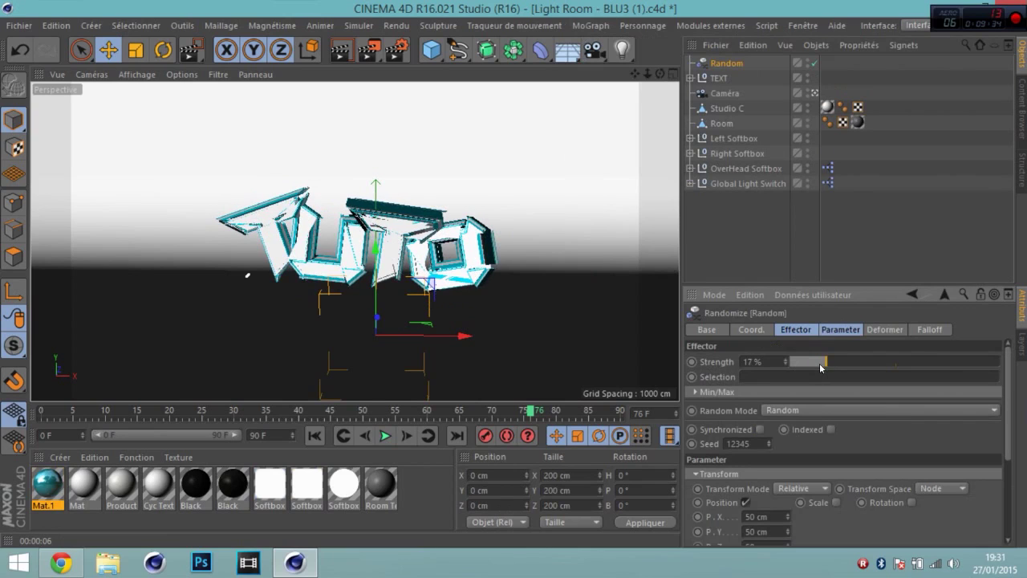
{"action": "left_click", "coordinate": [819, 361]}
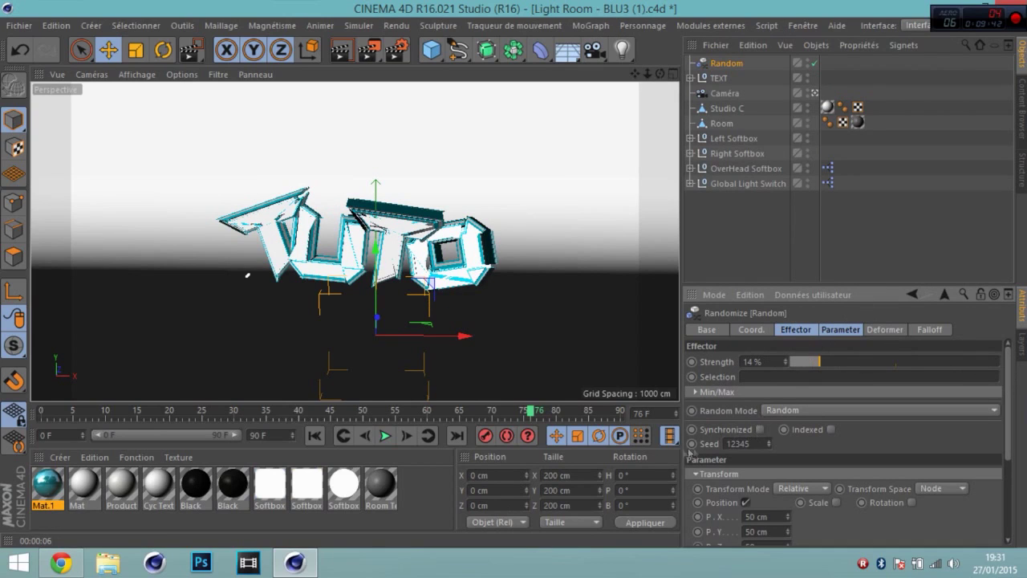
{"action": "left_click", "coordinate": [766, 443]}
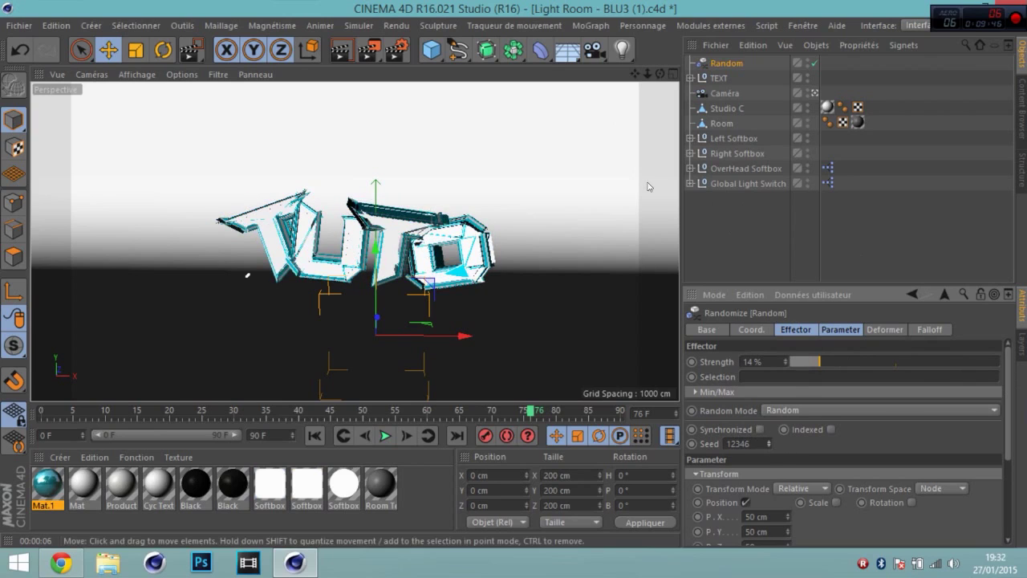
Step: Render a preview of the viewport region around the TUTO text, accepting the missing texture notice, and clear the object selection
{"action": "left_click", "coordinate": [373, 50]}
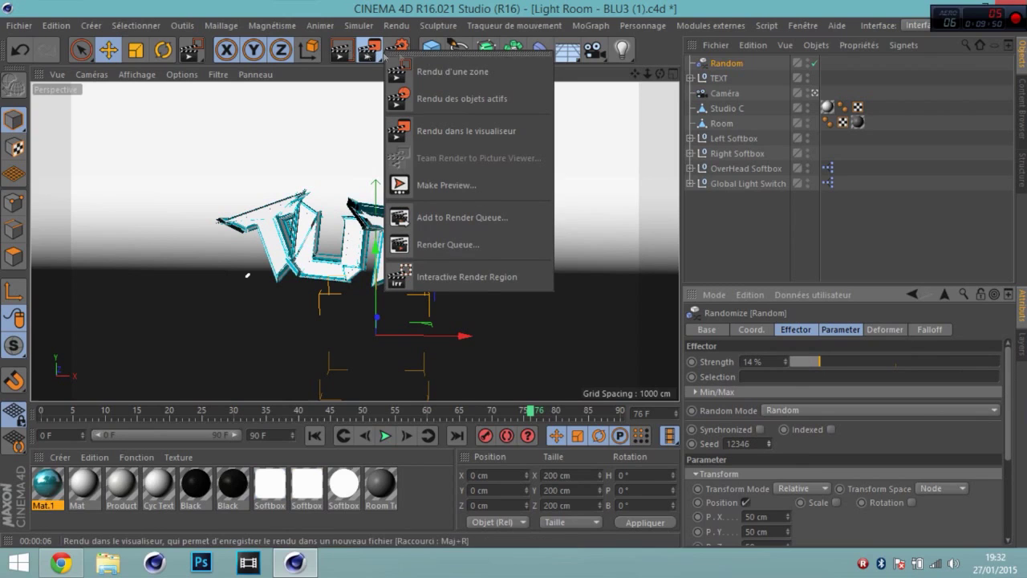
{"action": "left_click_drag", "start_coordinate": [124, 97], "coordinate": [639, 375]}
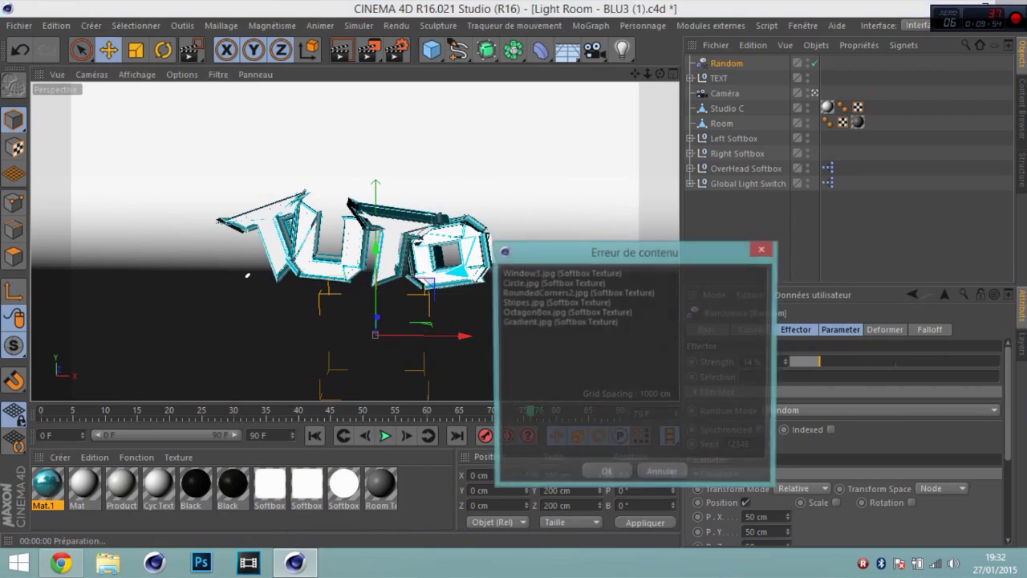
{"action": "left_click", "coordinate": [605, 473]}
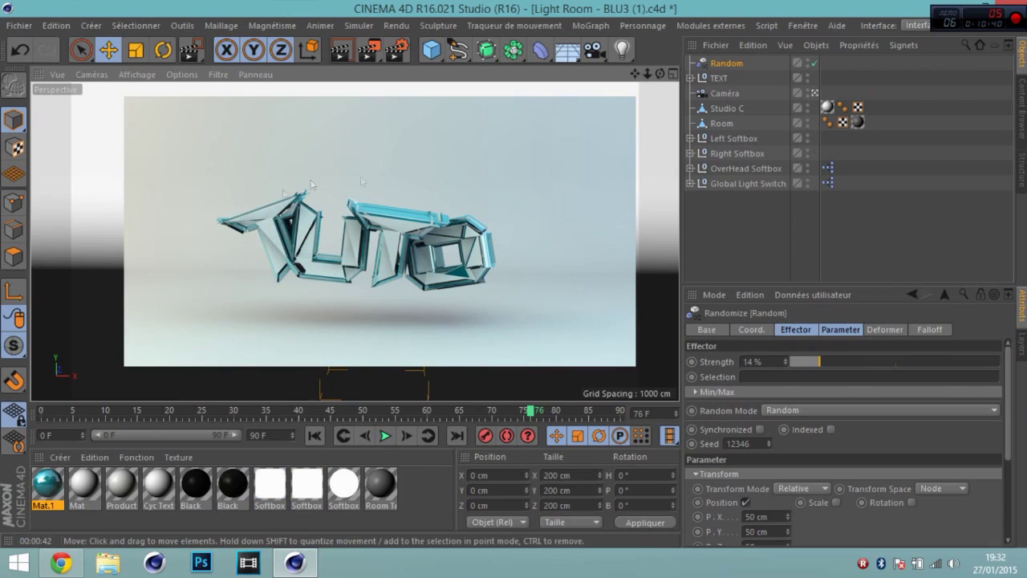
{"action": "left_click", "coordinate": [735, 245]}
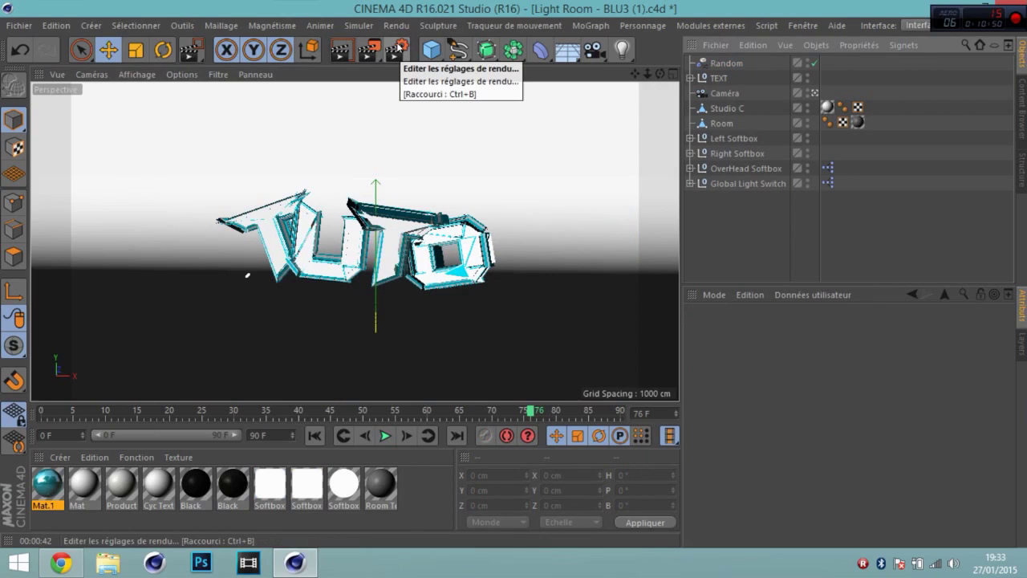
Step: Set the render output size to the 1920 x 1200 screen preset in the render settings
{"action": "left_click", "coordinate": [399, 48]}
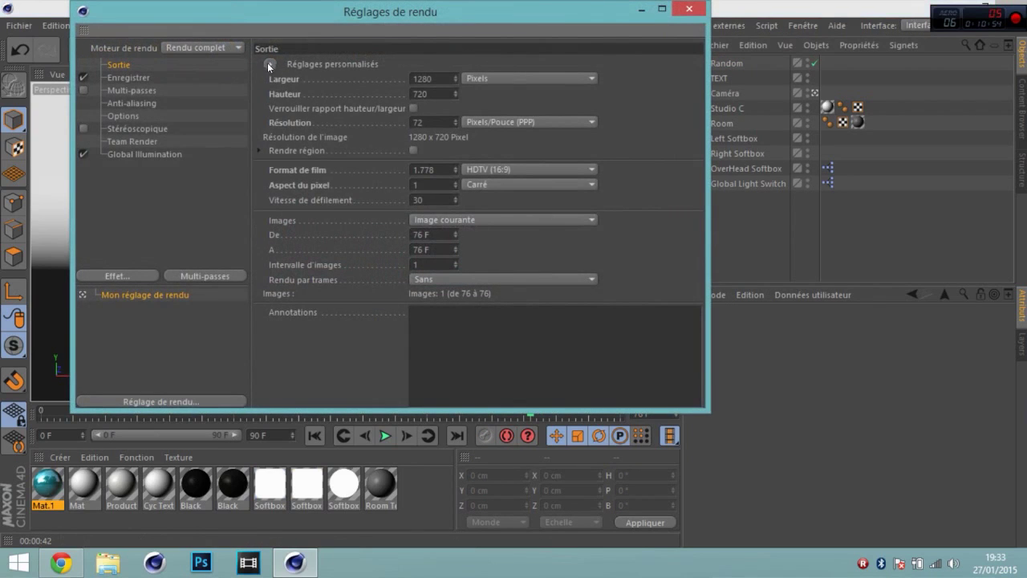
{"action": "left_click", "coordinate": [270, 66]}
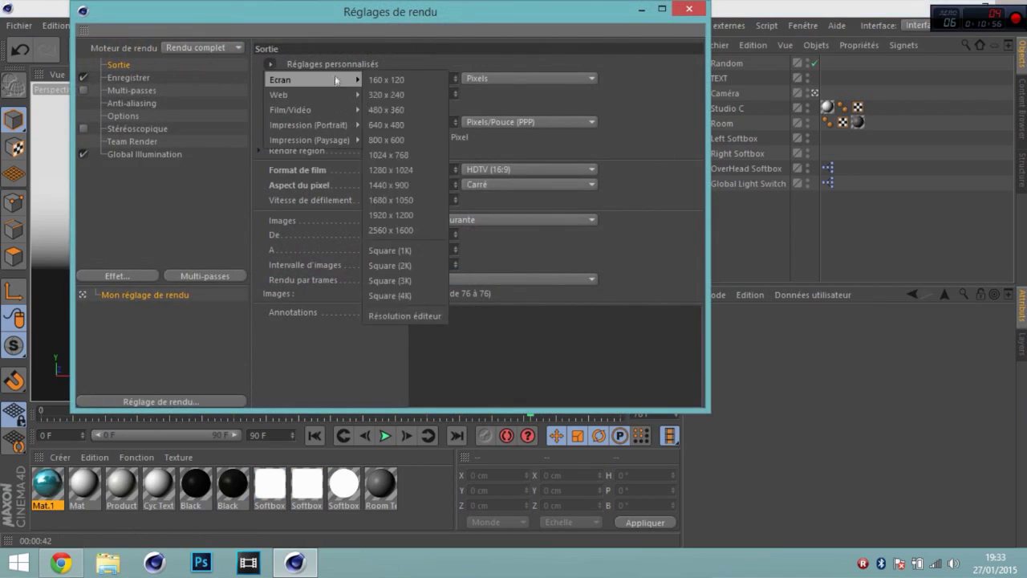
{"action": "mouse_move", "coordinate": [320, 78]}
{"action": "left_click", "coordinate": [266, 72]}
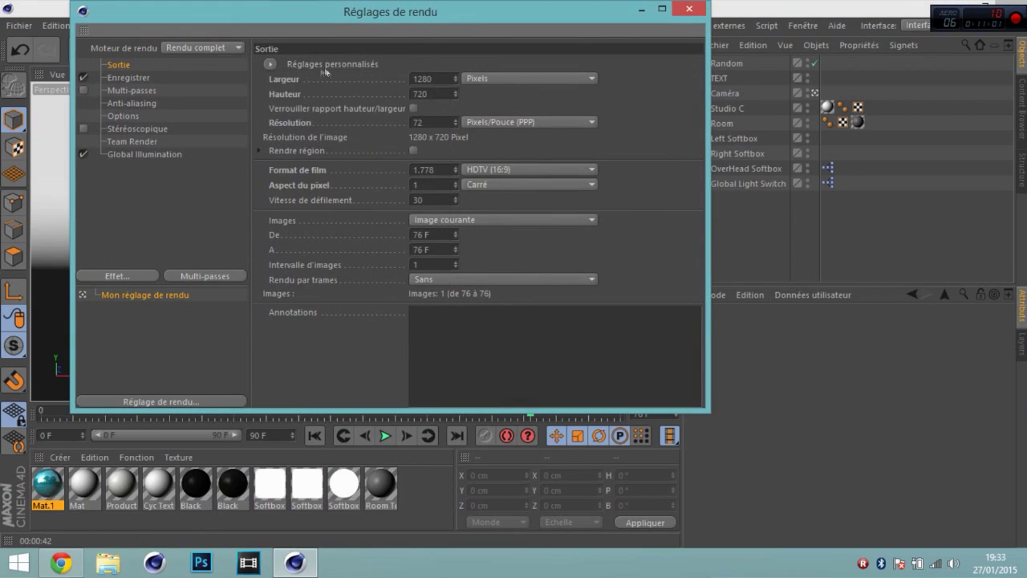
{"action": "left_click", "coordinate": [272, 64]}
{"action": "mouse_move", "coordinate": [301, 79]}
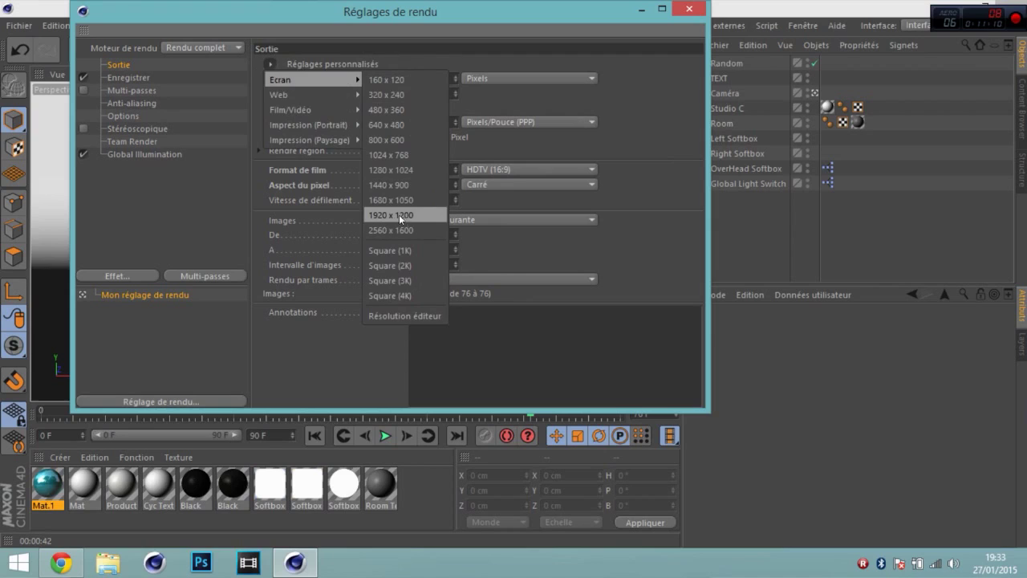
{"action": "left_click", "coordinate": [528, 106]}
{"action": "left_click_drag", "start_coordinate": [436, 79], "coordinate": [384, 81]}
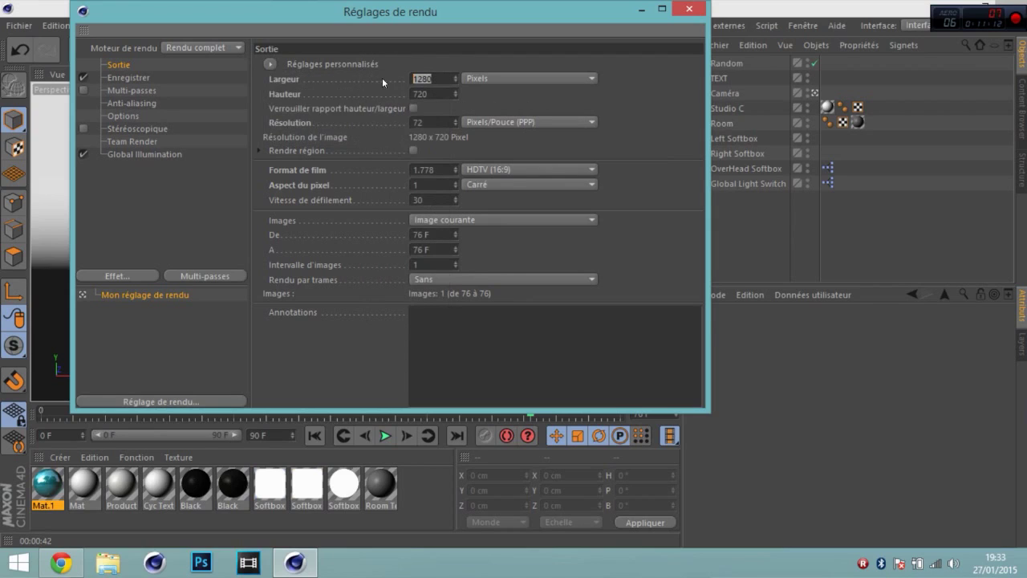
{"action": "left_click", "coordinate": [271, 64]}
{"action": "mouse_move", "coordinate": [305, 80]}
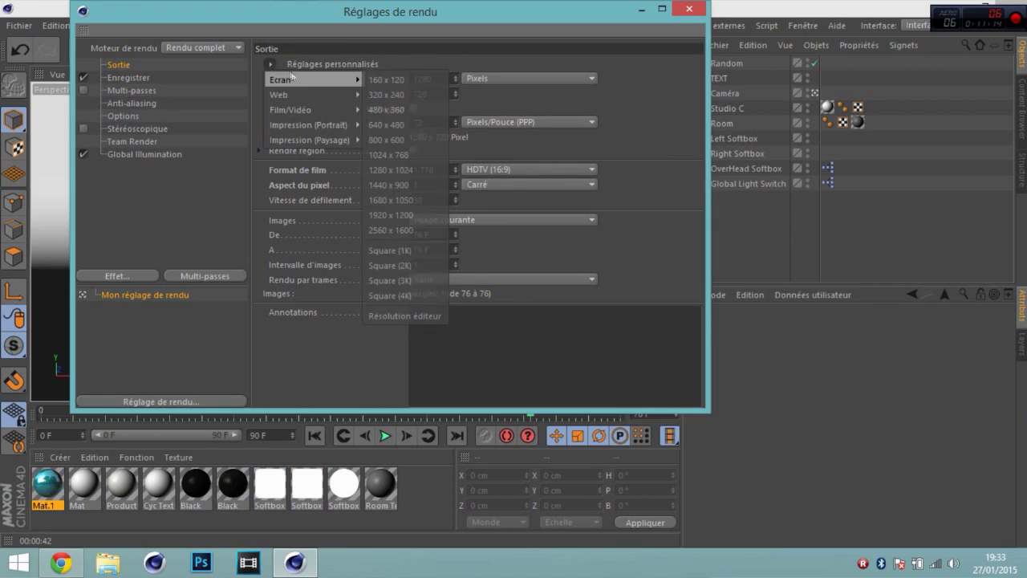
{"action": "left_click", "coordinate": [420, 215]}
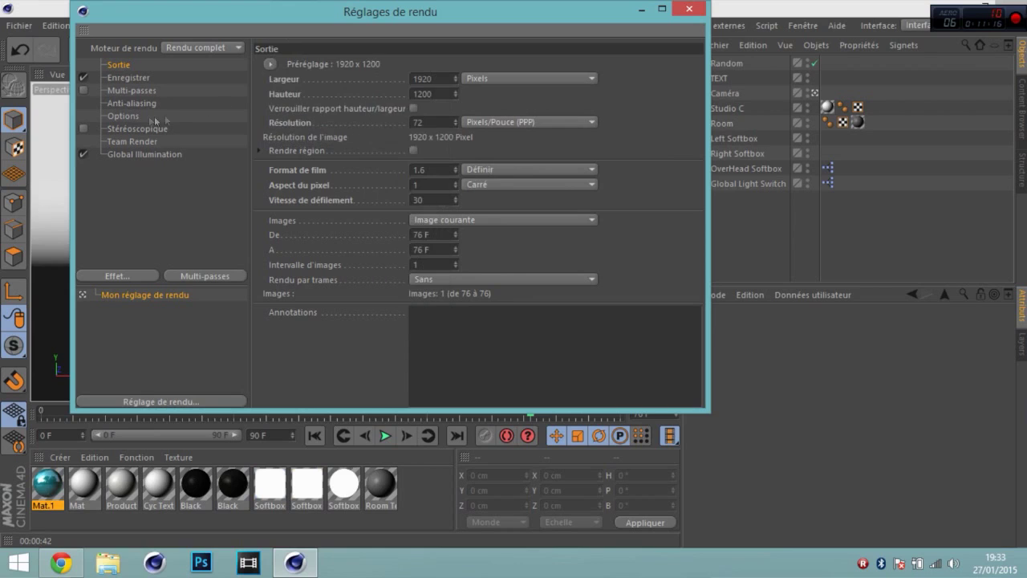
Step: Set the render's save path to a file named "rendu tuto" in the Rendu Cinema 4D folder under Documents
{"action": "left_click", "coordinate": [137, 78]}
{"action": "left_click", "coordinate": [684, 91]}
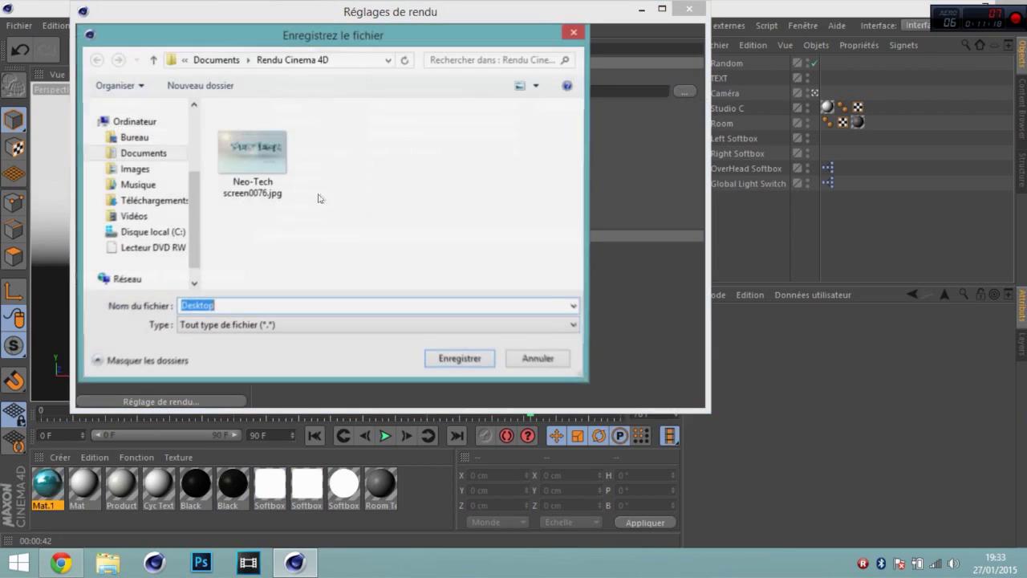
{"action": "left_click", "coordinate": [150, 155]}
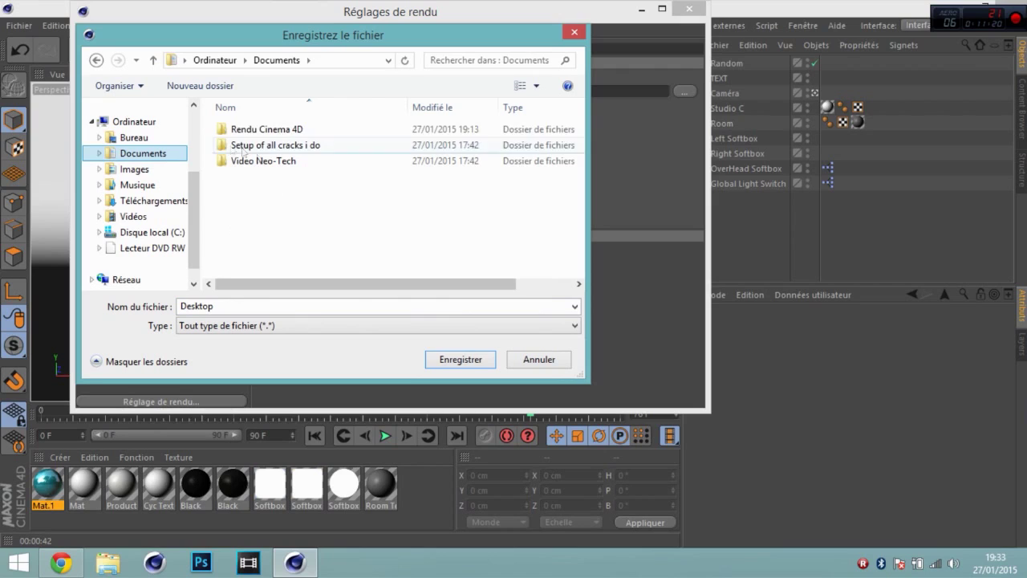
{"action": "double_click", "coordinate": [301, 130]}
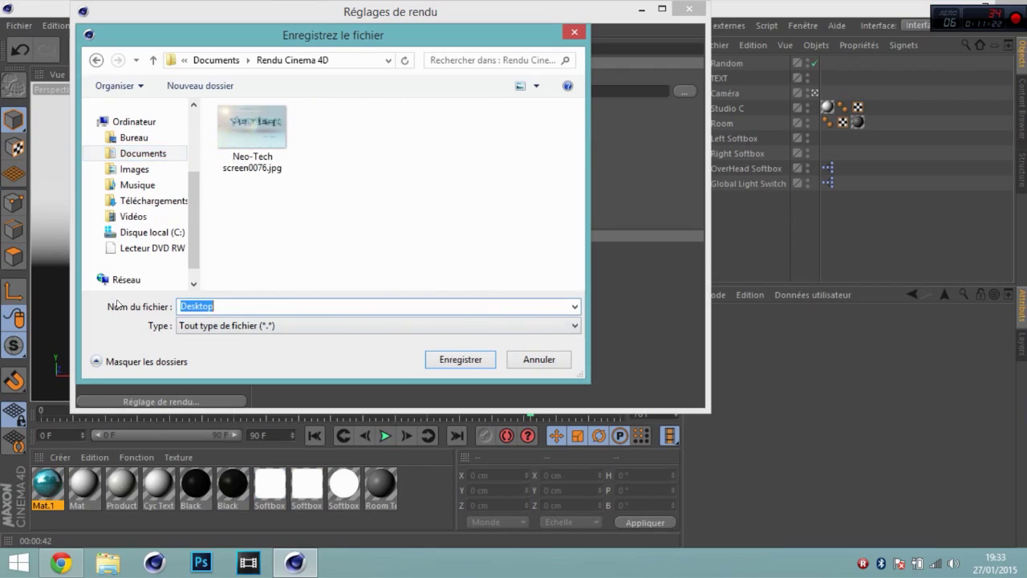
{"action": "key", "text": "BackSpace"}
{"action": "type", "text": "rendu tuto"}
{"action": "left_click", "coordinate": [464, 358]}
Step: Set the saved render's image format to JPEG
{"action": "left_click", "coordinate": [421, 106]}
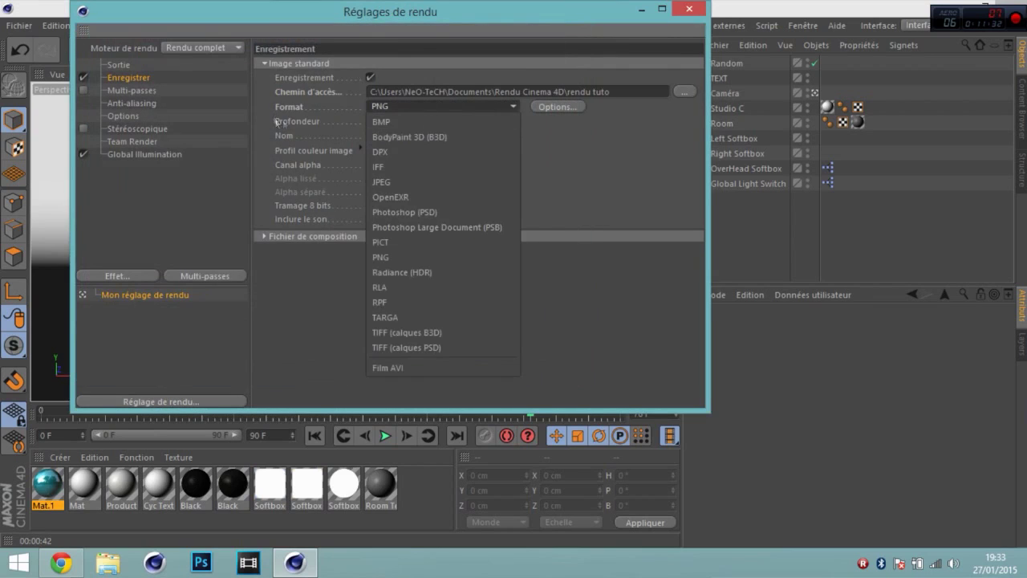
{"action": "left_click", "coordinate": [452, 106]}
{"action": "left_click", "coordinate": [430, 109]}
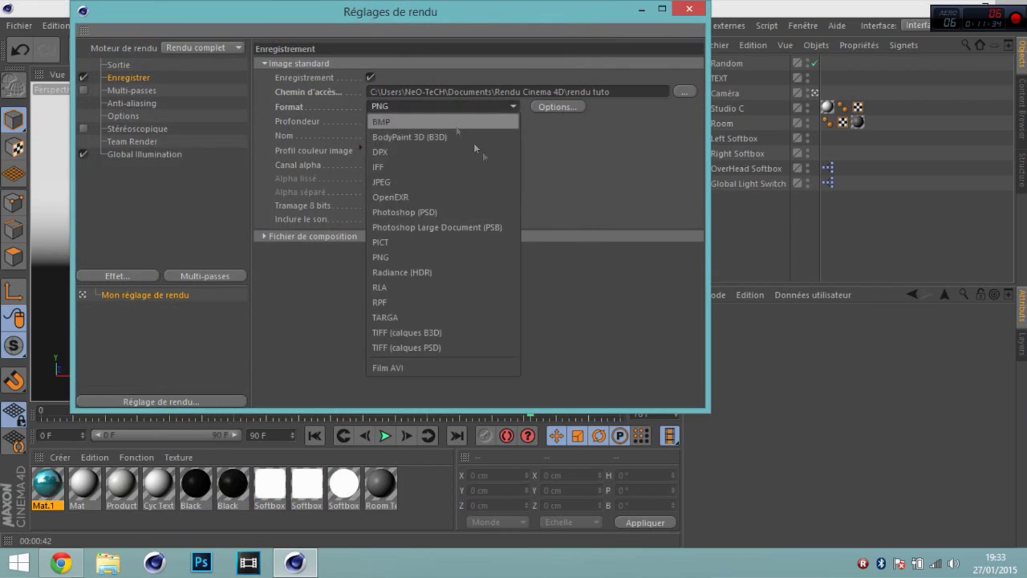
{"action": "left_click", "coordinate": [427, 181]}
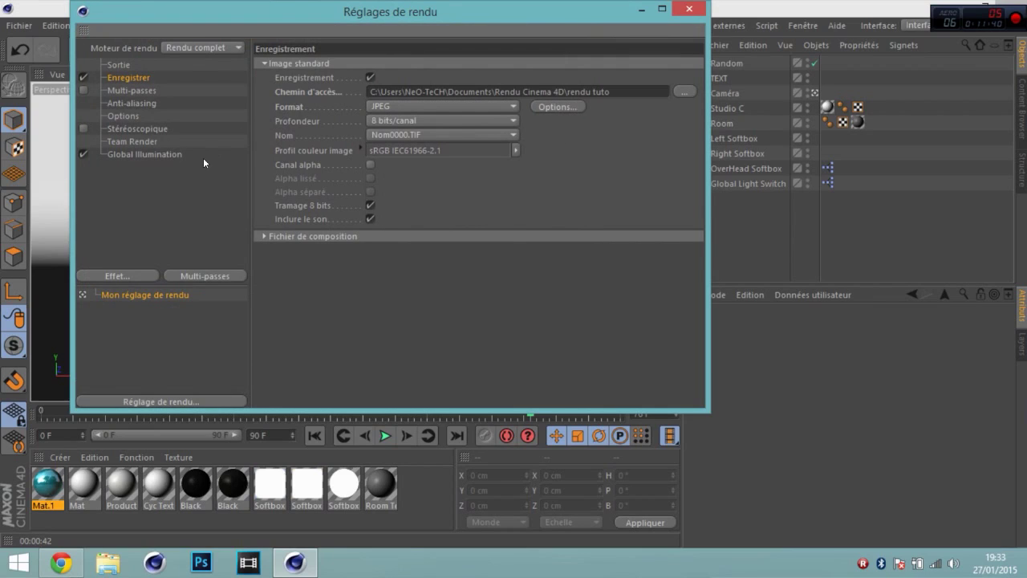
Step: Review the Anti-aliasing and Global Illumination render settings, and close the render settings
{"action": "left_click", "coordinate": [154, 103]}
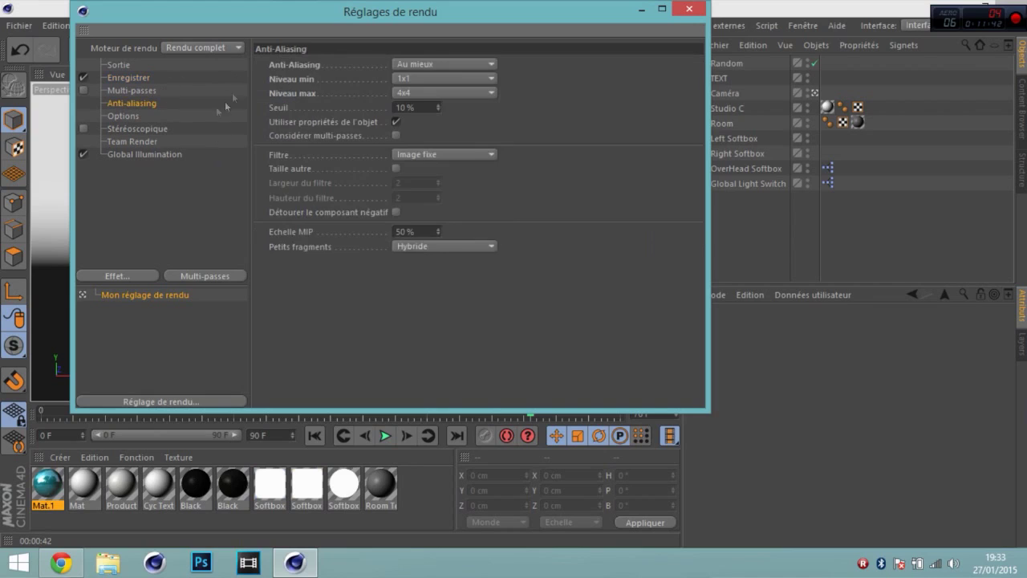
{"action": "left_click", "coordinate": [437, 63]}
{"action": "left_click", "coordinate": [432, 107]}
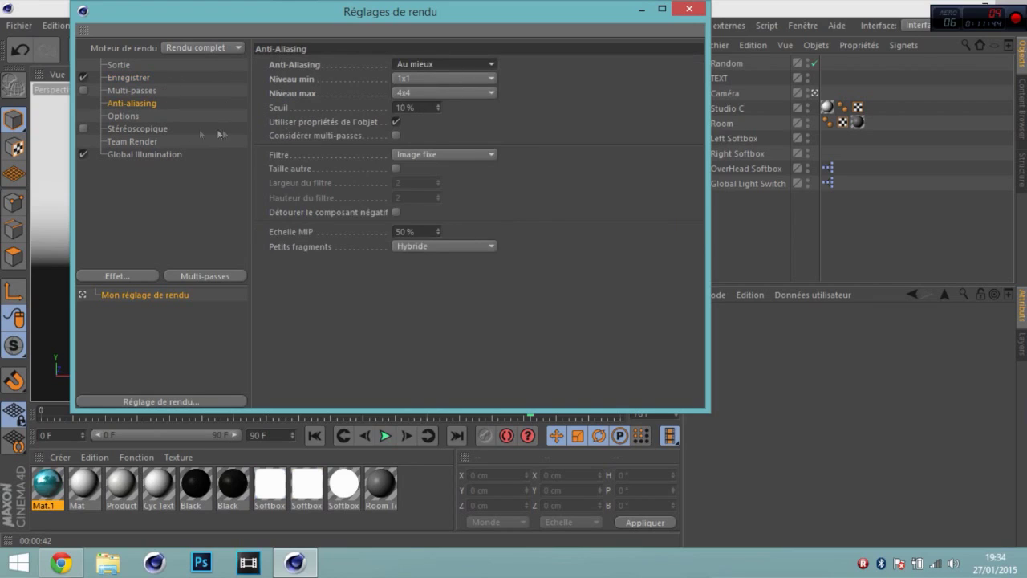
{"action": "left_click", "coordinate": [149, 153]}
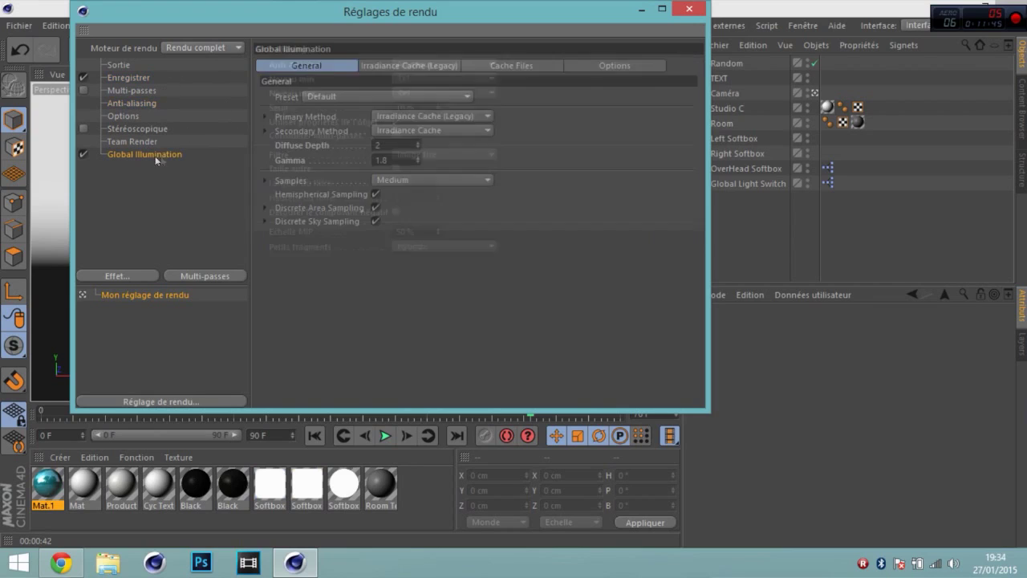
{"action": "left_click", "coordinate": [688, 9]}
Step: Try to render the current frame in the Picture Viewer, and close the viewer
{"action": "left_click", "coordinate": [370, 49]}
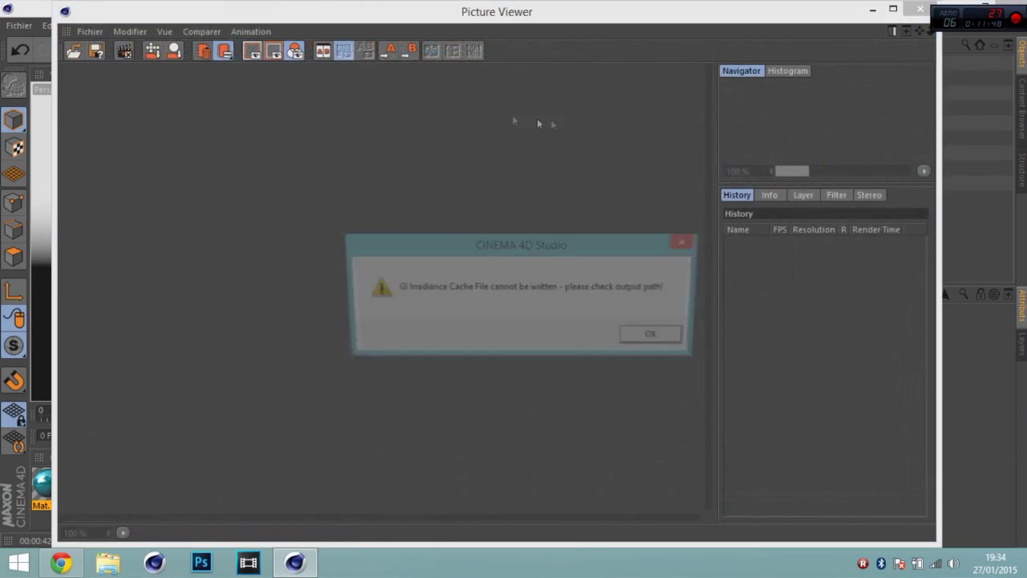
{"action": "left_click_drag", "start_coordinate": [534, 240], "coordinate": [451, 162]}
{"action": "left_click", "coordinate": [536, 253]}
{"action": "left_click", "coordinate": [921, 6]}
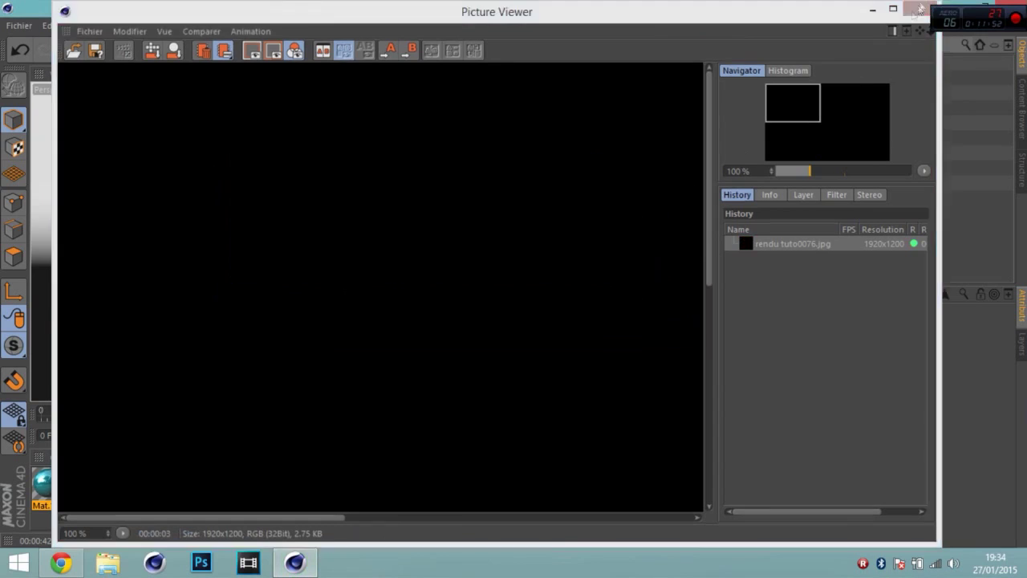
Step: Turn off Auto Save for the Global Illumination cache files and close the render settings
{"action": "left_click", "coordinate": [398, 49]}
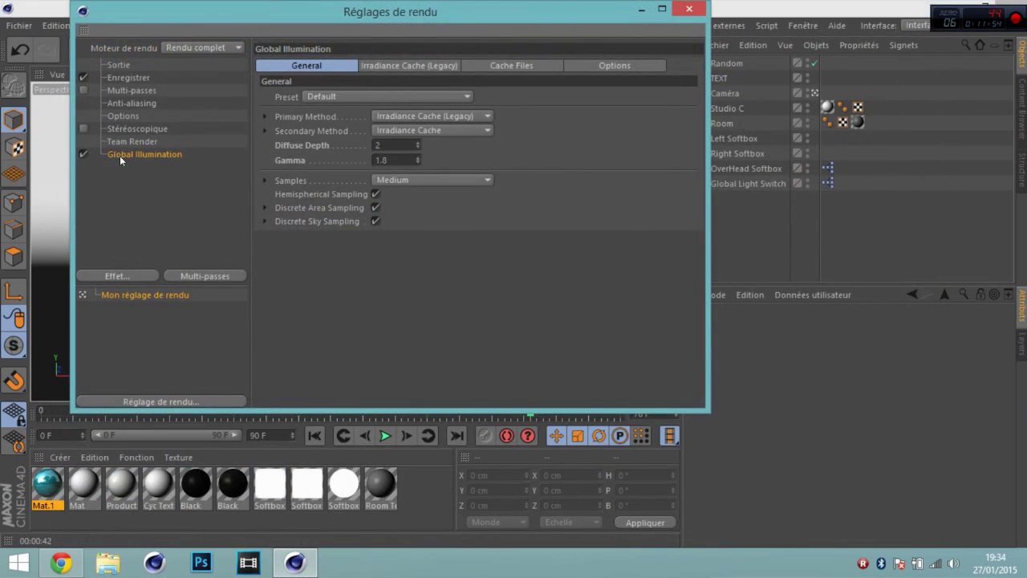
{"action": "left_click", "coordinate": [516, 68]}
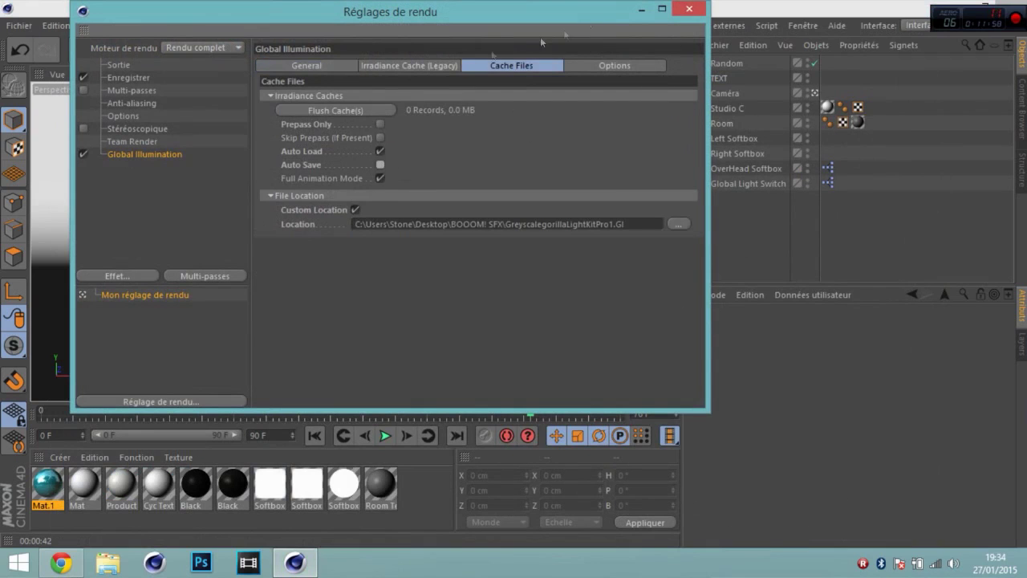
{"action": "left_click", "coordinate": [362, 67]}
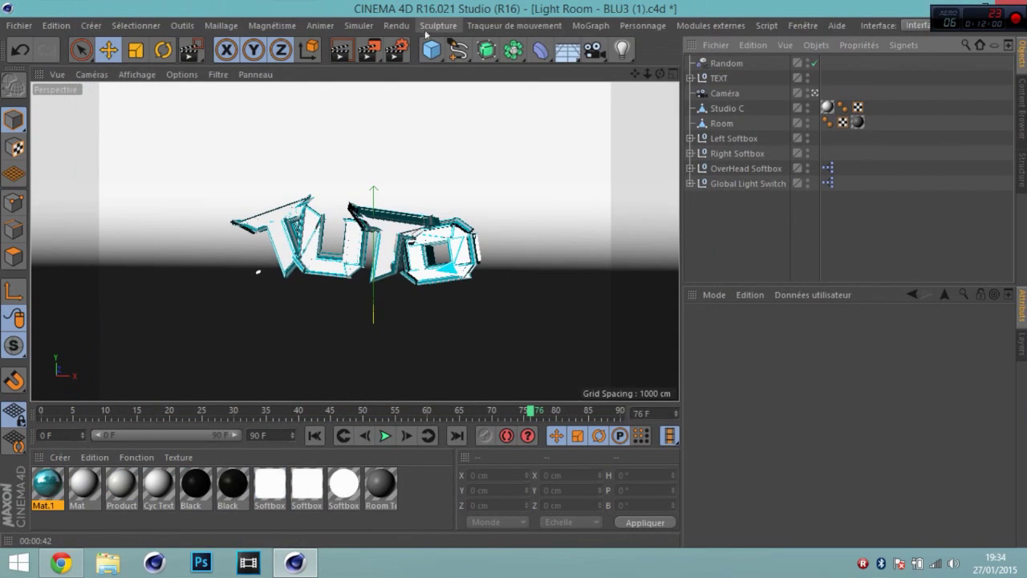
Step: Render the current frame to the Picture Viewer and zoom the rendered image to 42 %
{"action": "left_click", "coordinate": [372, 49]}
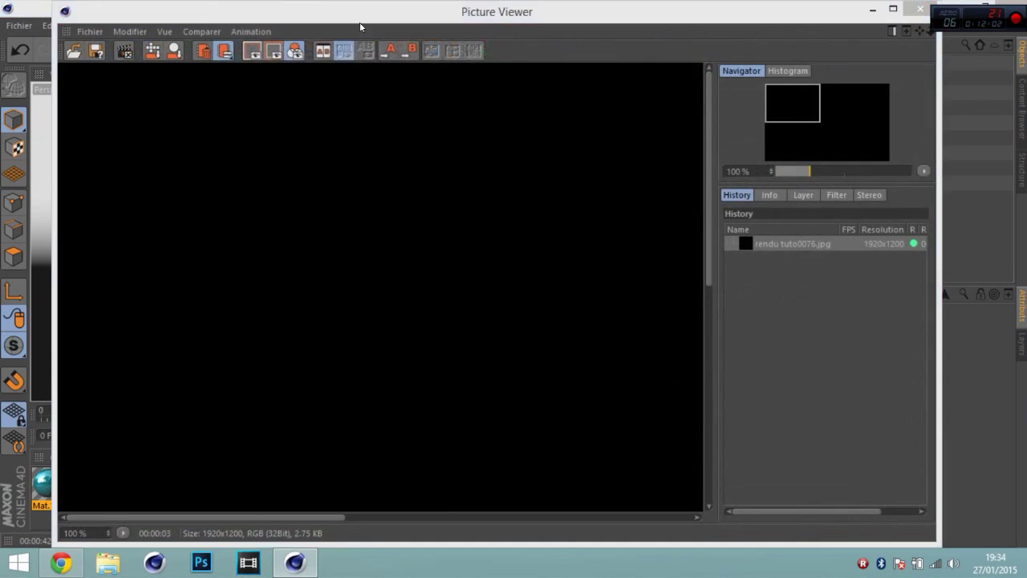
{"action": "left_click", "coordinate": [332, 234]}
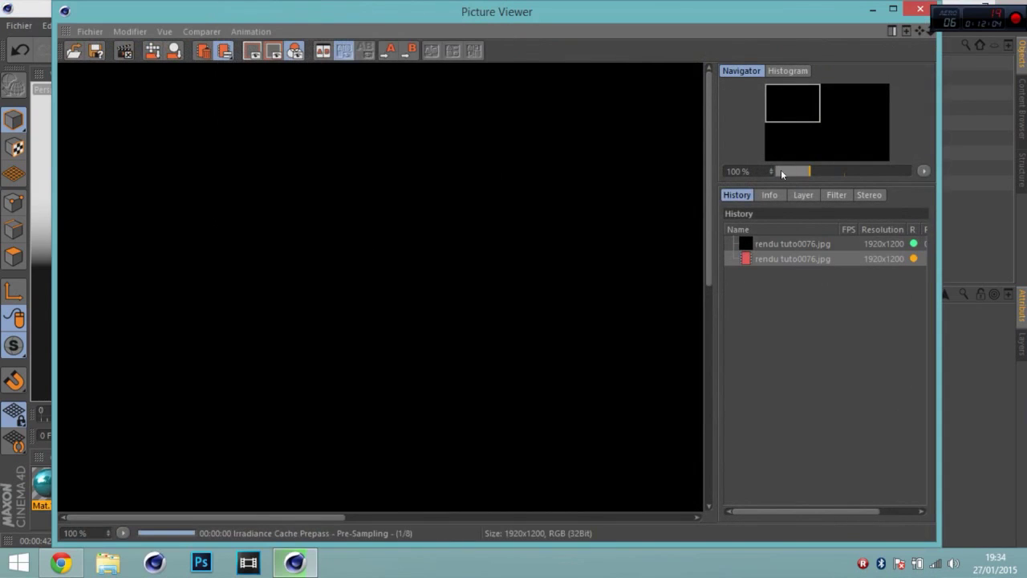
{"action": "left_click_drag", "start_coordinate": [781, 170], "coordinate": [796, 172]}
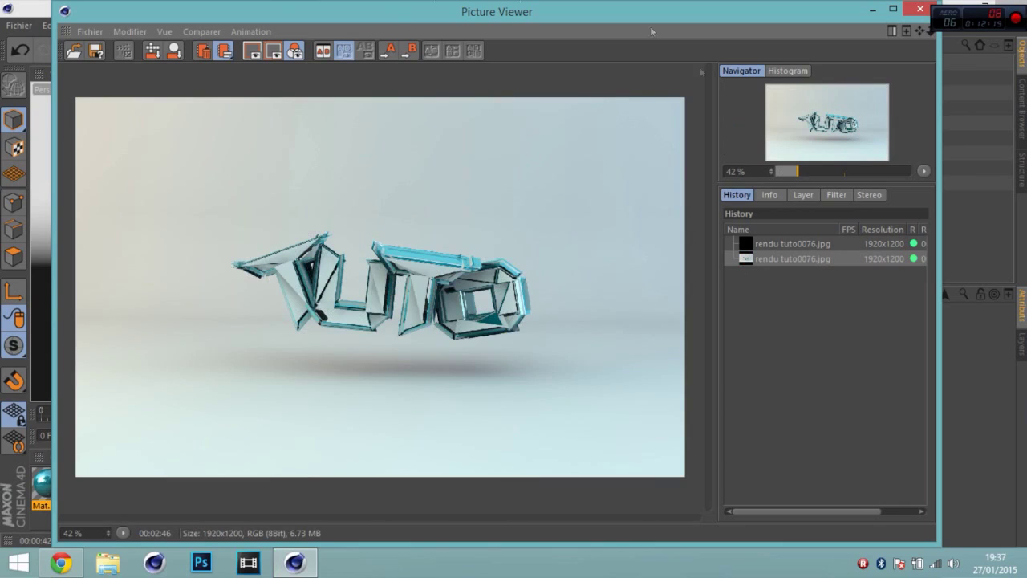
Step: Close the Picture Viewer and quit Cinema 4D without saving the project changes
{"action": "left_click_drag", "start_coordinate": [466, 11], "coordinate": [527, 16]}
{"action": "left_click_drag", "start_coordinate": [642, 26], "coordinate": [516, 48]}
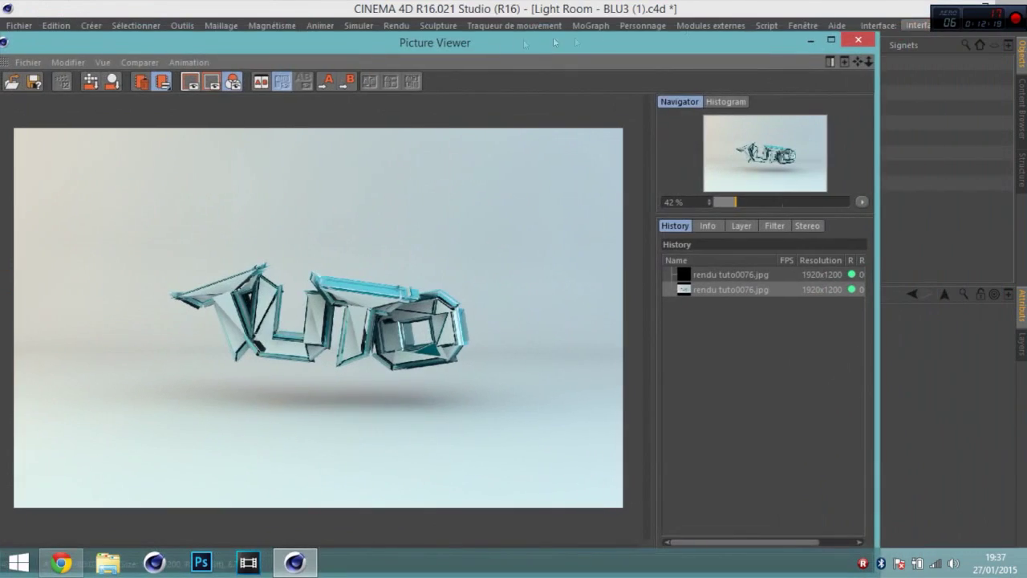
{"action": "left_click", "coordinate": [852, 39]}
{"action": "left_click", "coordinate": [1014, 6]}
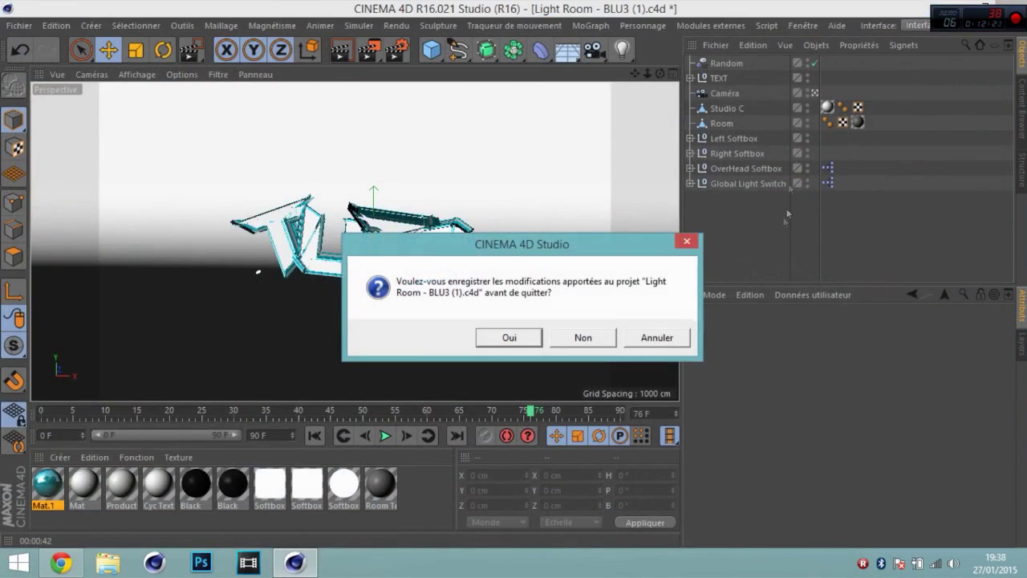
{"action": "left_click", "coordinate": [590, 342]}
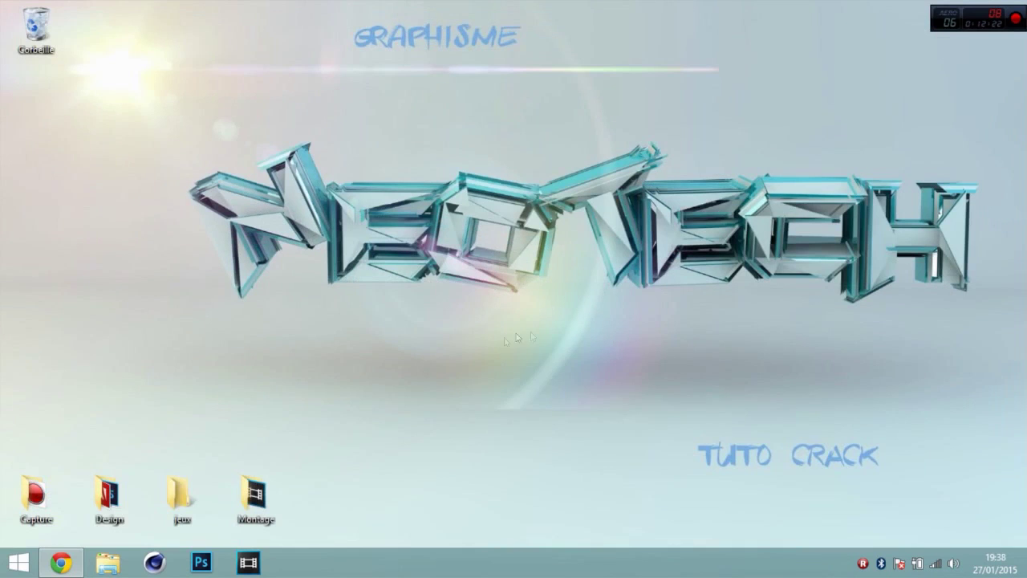
Step: Switch to File Explorer and open the rendered rendu tuto0076.jpg from Documents > Rendu Cinema 4D
{"action": "left_click", "coordinate": [107, 562]}
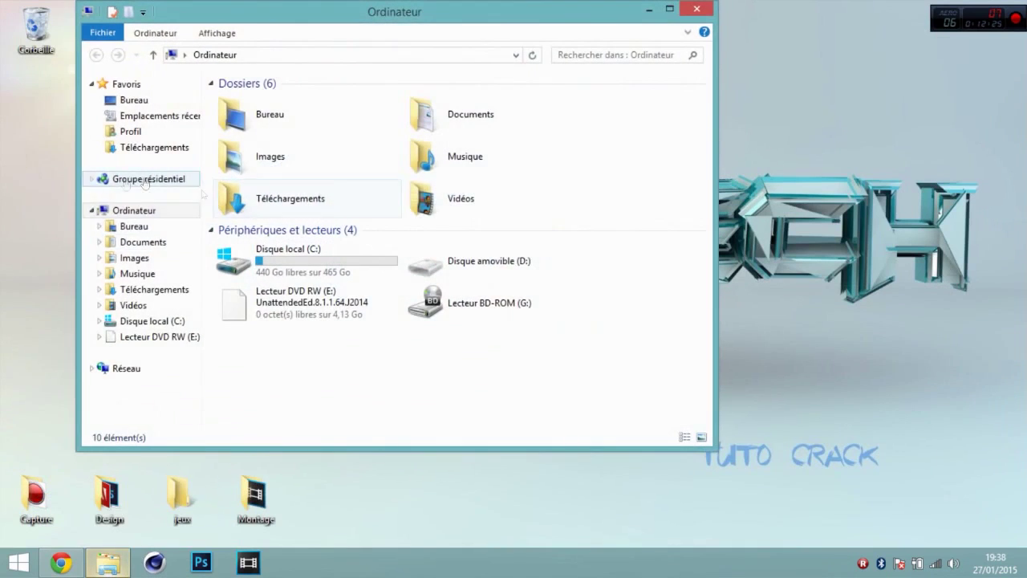
{"action": "left_click", "coordinate": [668, 10]}
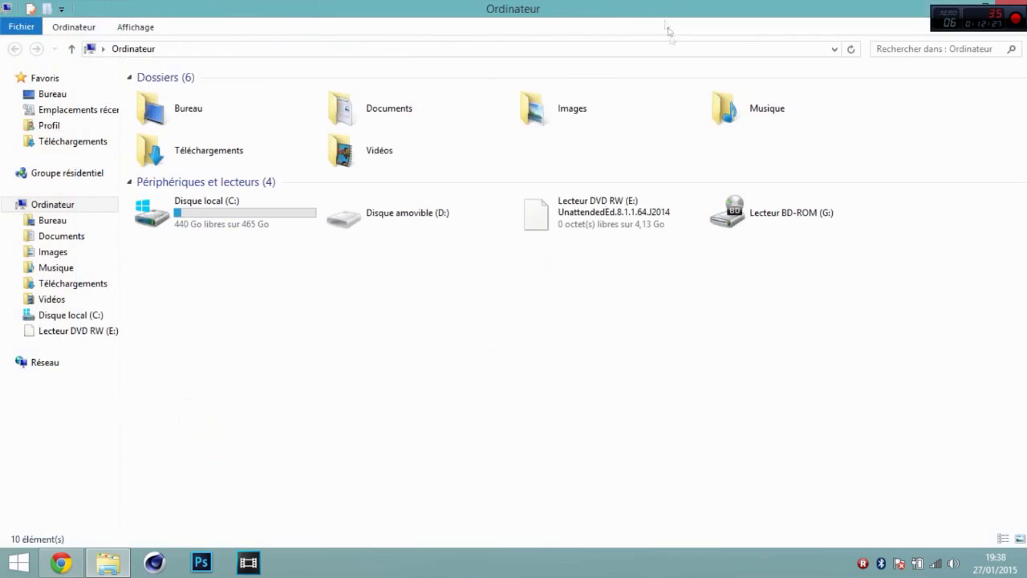
{"action": "left_click", "coordinate": [72, 235]}
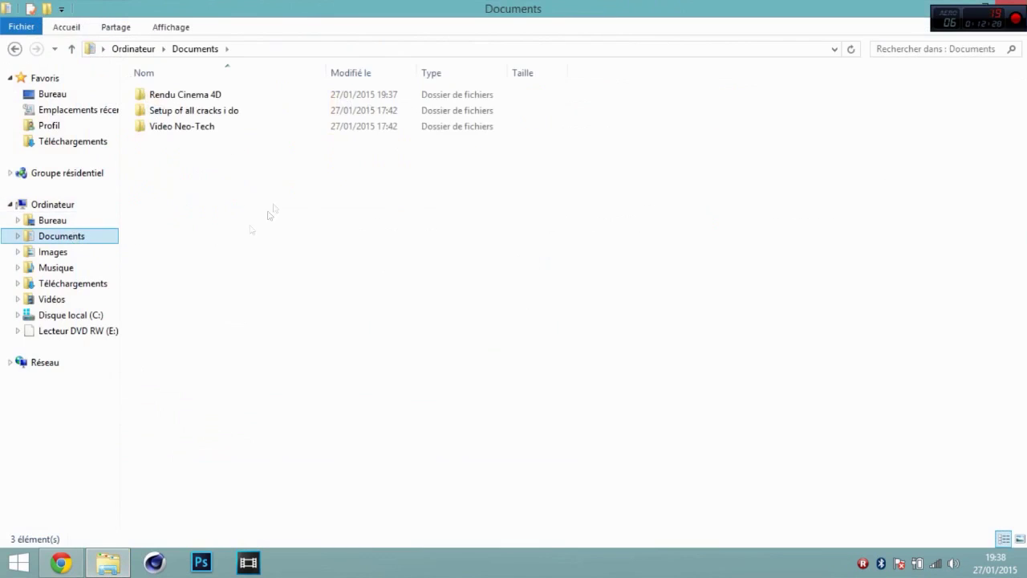
{"action": "double_click", "coordinate": [185, 94]}
{"action": "double_click", "coordinate": [262, 153]}
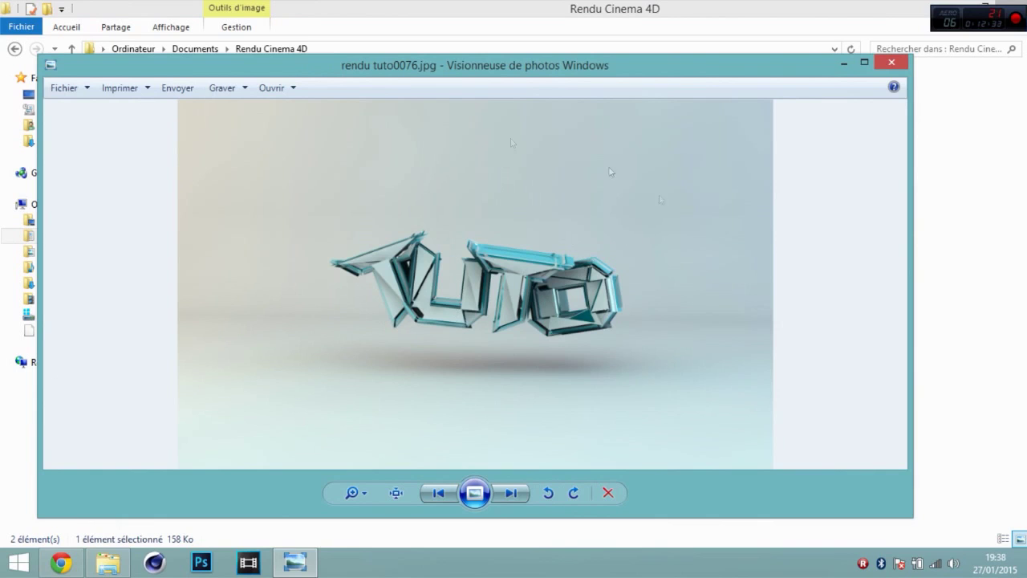
Step: Close the image viewer and the Rendu Cinema 4D folder window to return to the desktop
{"action": "left_click", "coordinate": [890, 61]}
{"action": "left_click", "coordinate": [887, 55]}
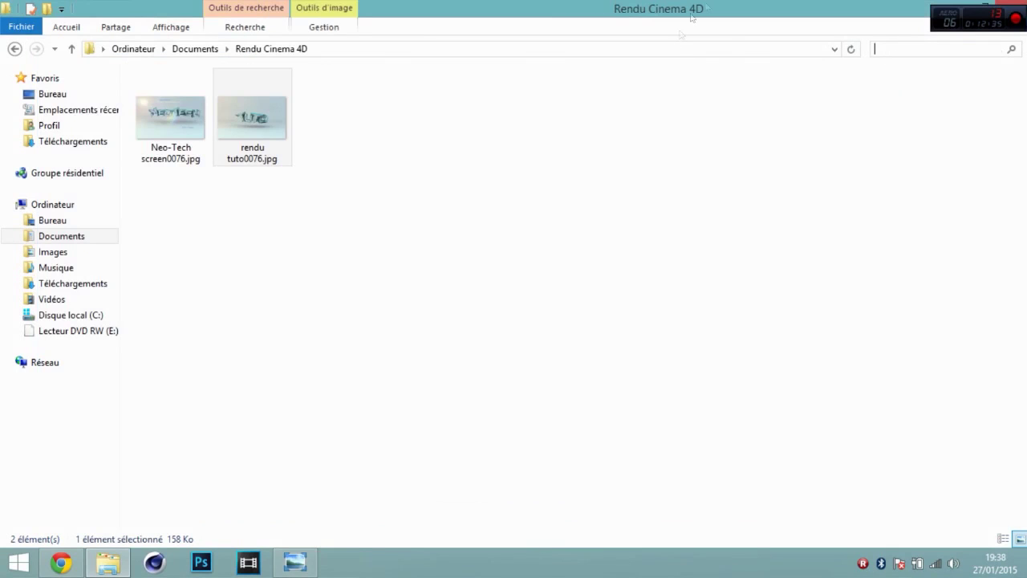
{"action": "left_click", "coordinate": [1011, 4]}
{"action": "left_click", "coordinate": [886, 62]}
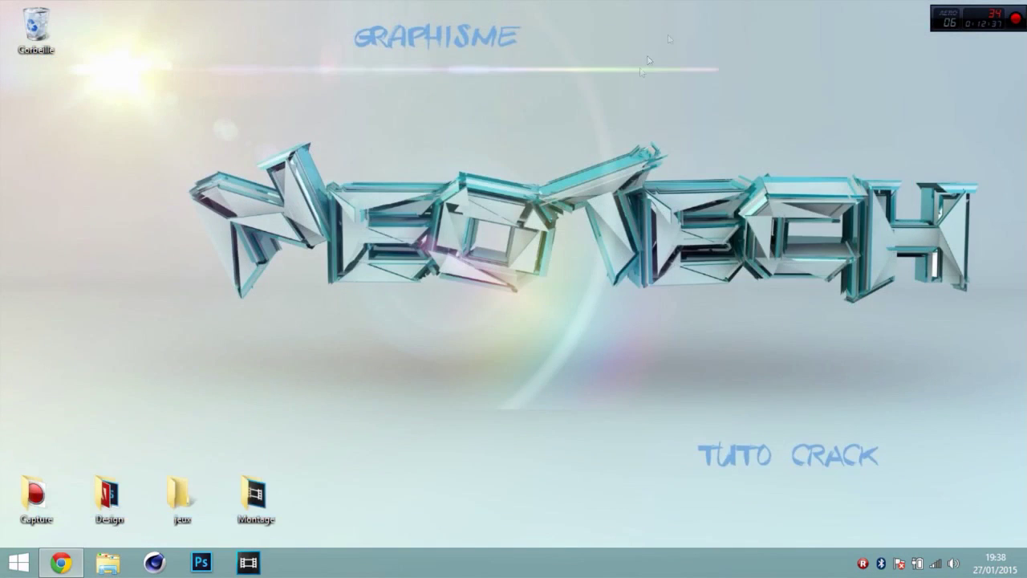
{"action": "left_click_drag", "start_coordinate": [200, 98], "coordinate": [765, 337]}
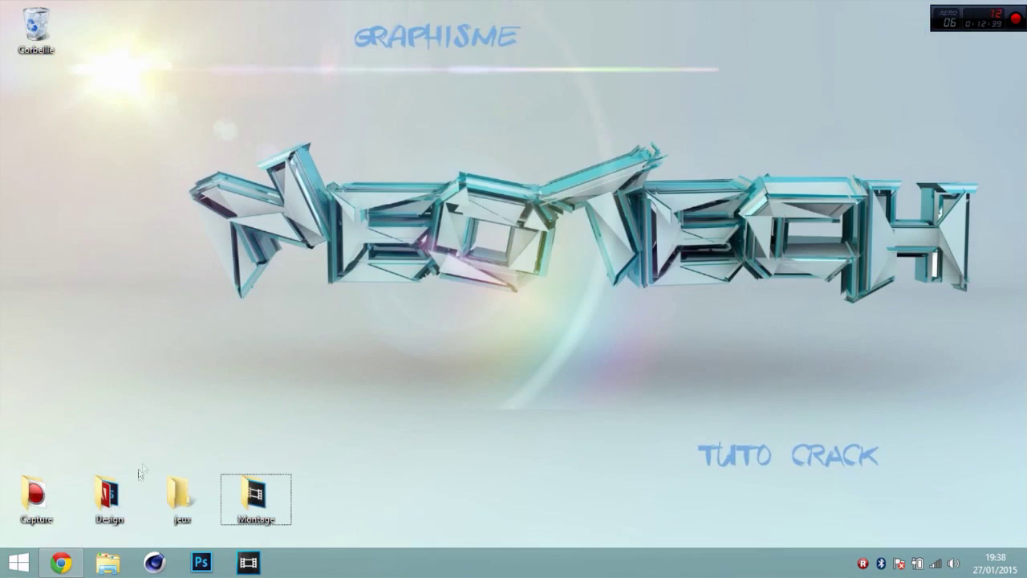
Step: Switch to Photoshop and open rendu tuto0076.jpg from Documents > Rendu Cinema 4D
{"action": "left_click", "coordinate": [199, 564]}
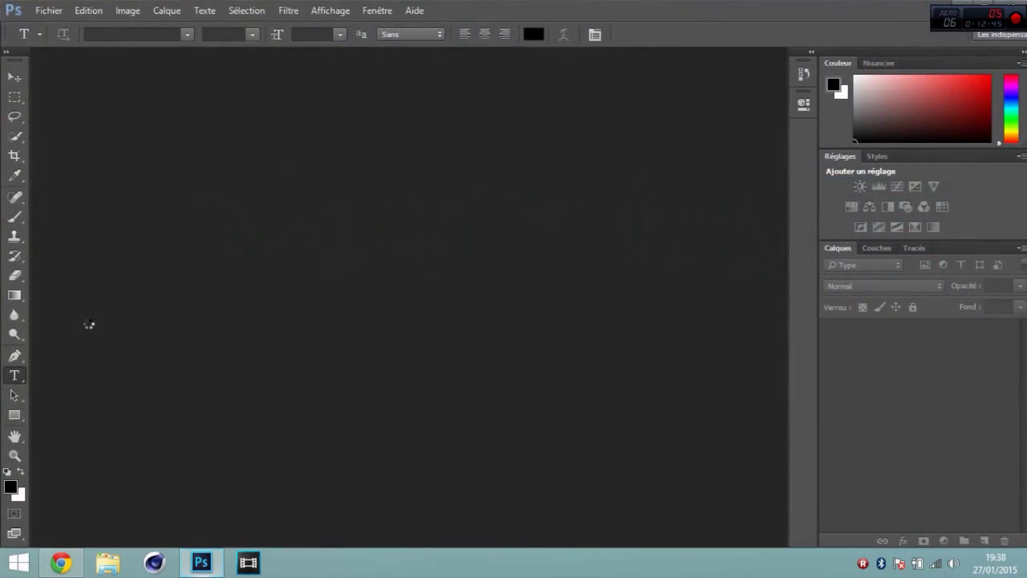
{"action": "left_click", "coordinate": [58, 13]}
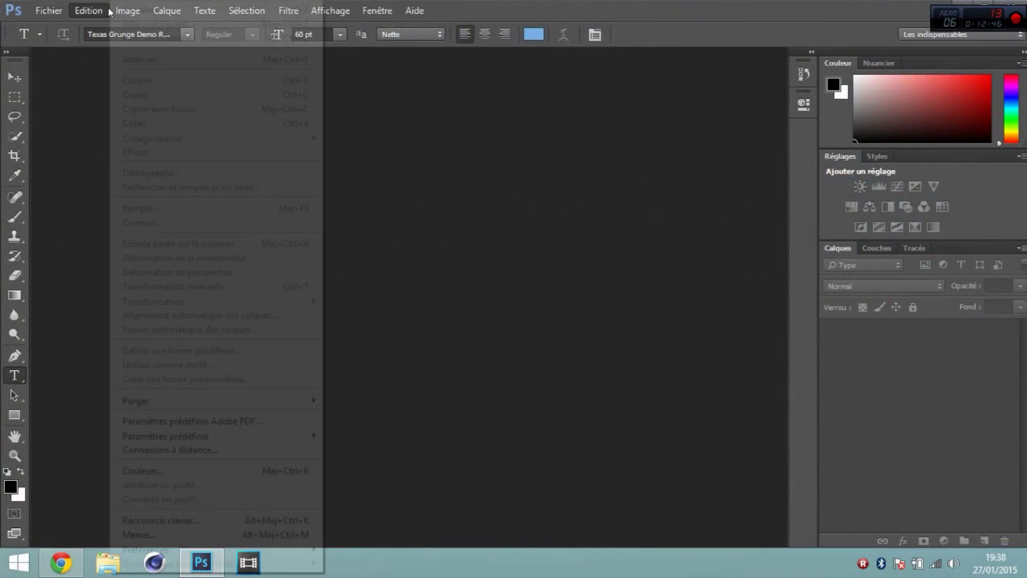
{"action": "left_click", "coordinate": [49, 41]}
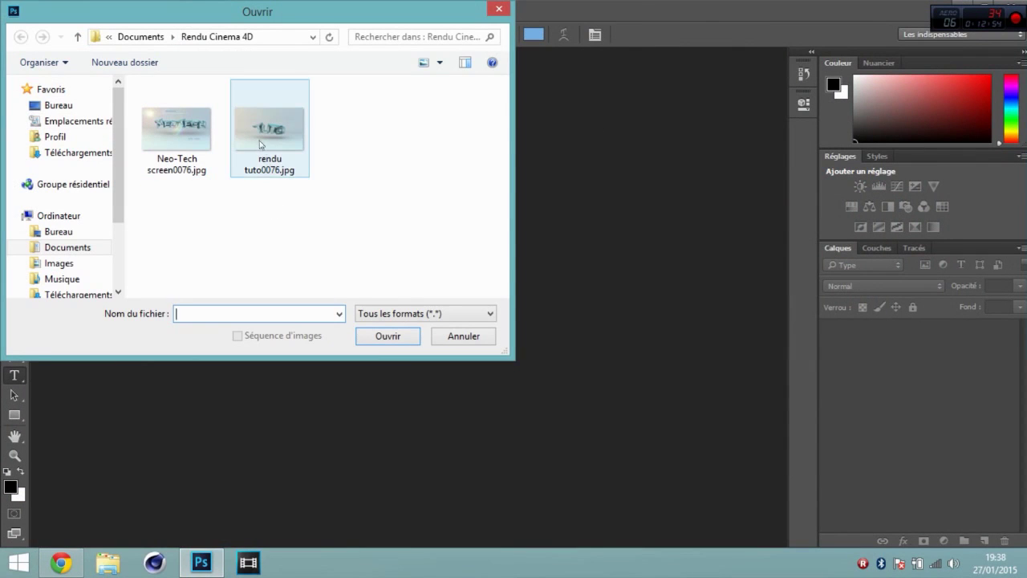
{"action": "double_click", "coordinate": [259, 143]}
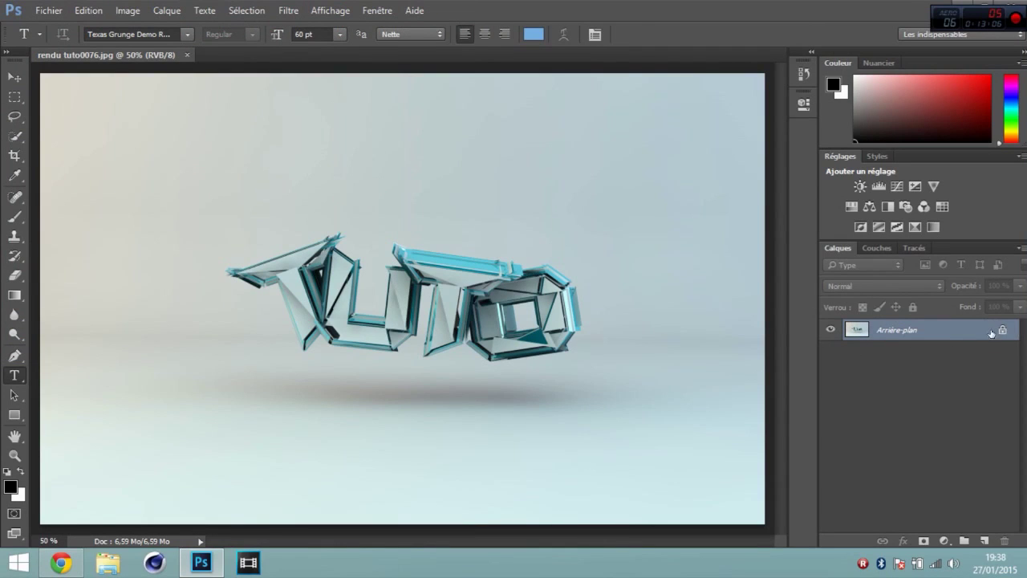
Step: Convert the locked background into the editable layer Calque 0 and change its blend mode to a lightening one
{"action": "double_click", "coordinate": [871, 338]}
{"action": "left_click", "coordinate": [674, 173]}
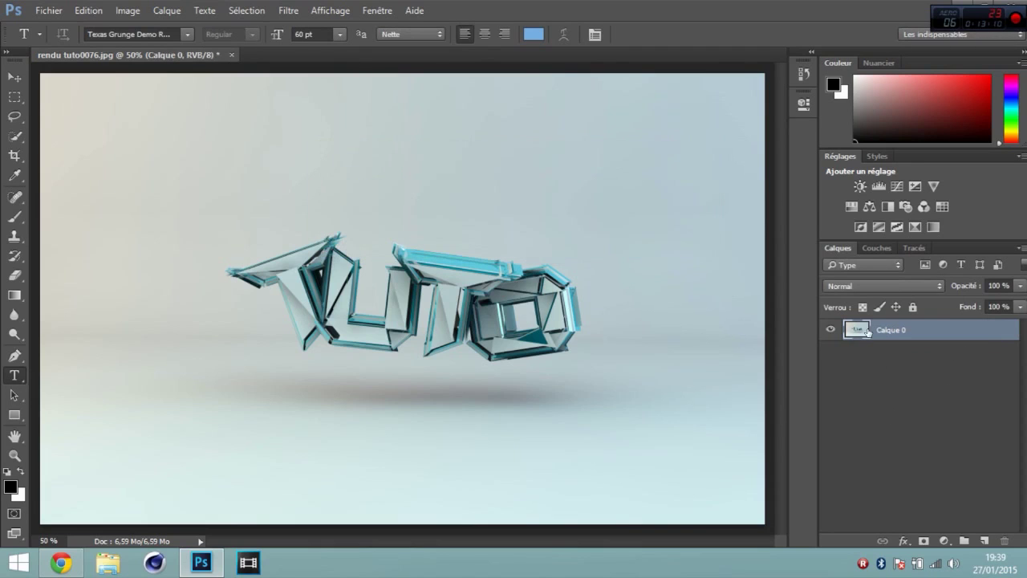
{"action": "left_click", "coordinate": [935, 286]}
{"action": "left_click", "coordinate": [863, 96]}
{"action": "left_click", "coordinate": [984, 463]}
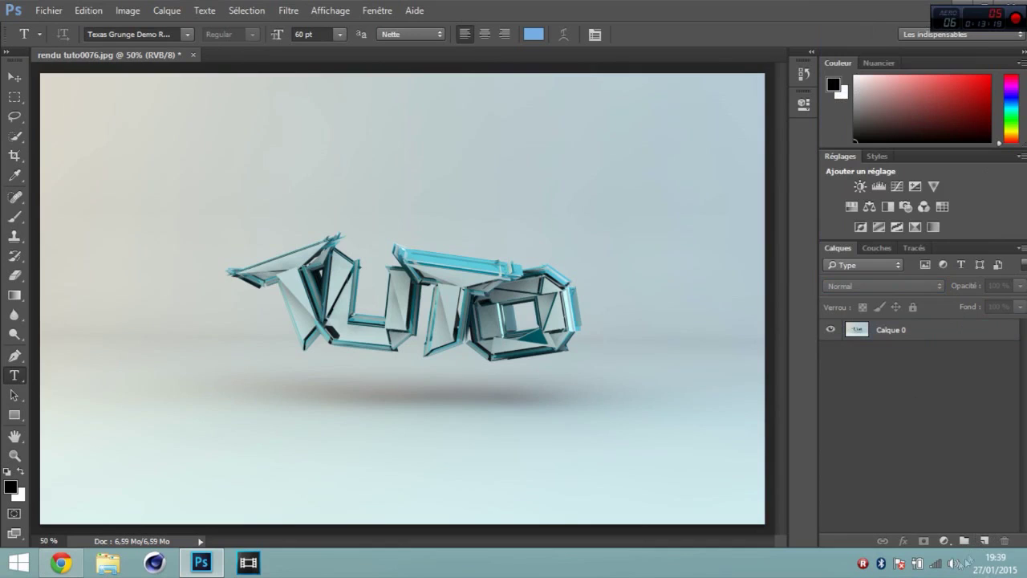
Step: Add an empty layer below Calque 0 and place the linked optical_flares_pack_of_113_photos_by_rowlee-d4j9cru.jpg there from Desktop > Design > Tuto Wallpaper C4d
{"action": "left_click", "coordinate": [980, 541]}
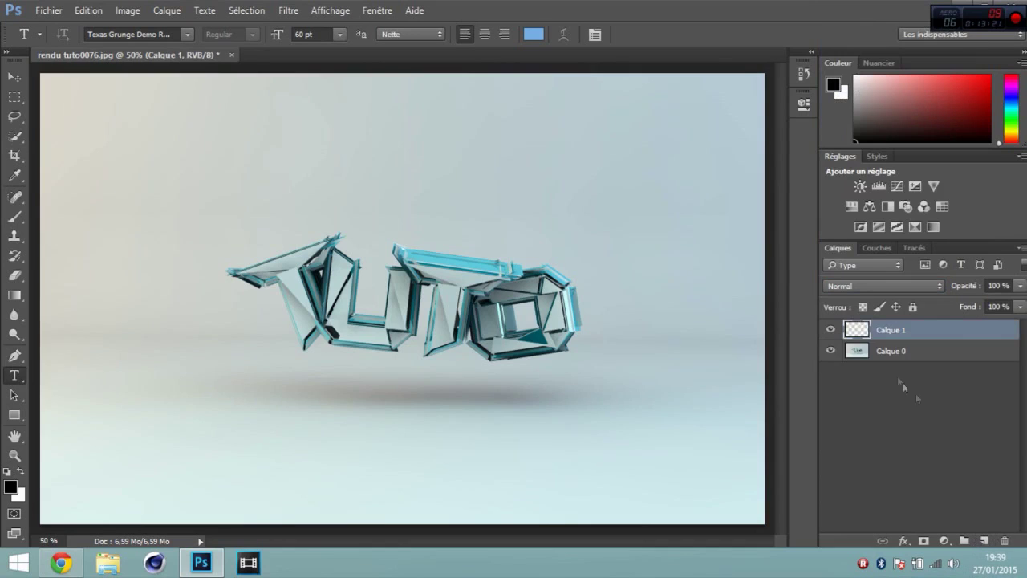
{"action": "left_click_drag", "start_coordinate": [877, 328], "coordinate": [887, 430]}
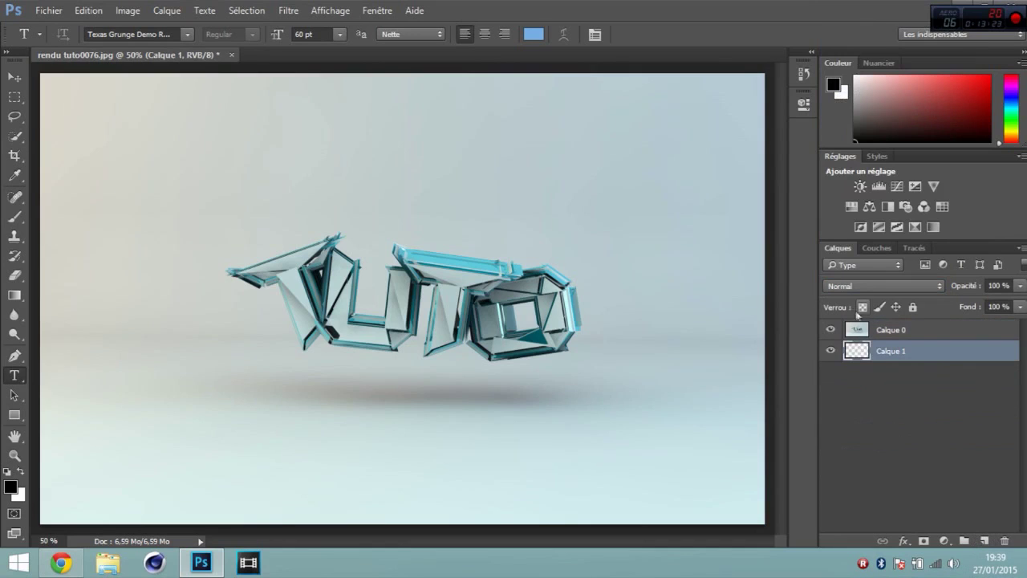
{"action": "left_click", "coordinate": [48, 10]}
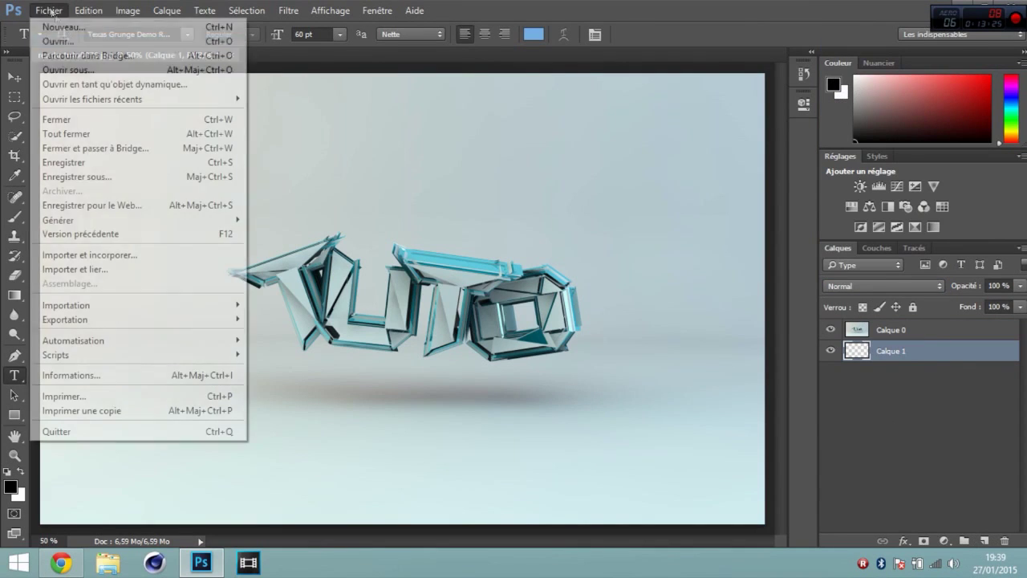
{"action": "left_click", "coordinate": [119, 269]}
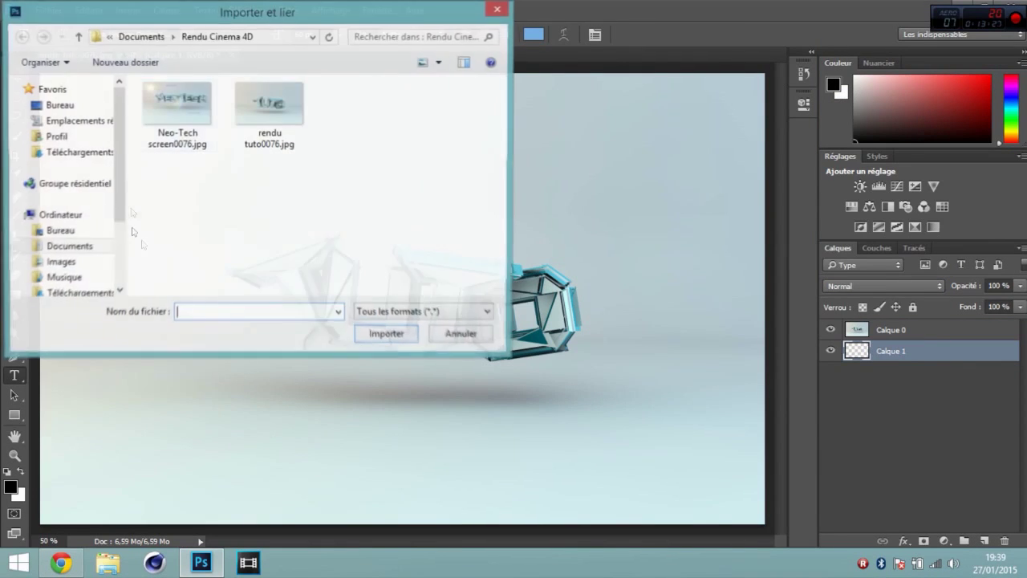
{"action": "left_click", "coordinate": [70, 106]}
{"action": "left_click_drag", "start_coordinate": [506, 120], "coordinate": [508, 203]}
{"action": "double_click", "coordinate": [230, 201]}
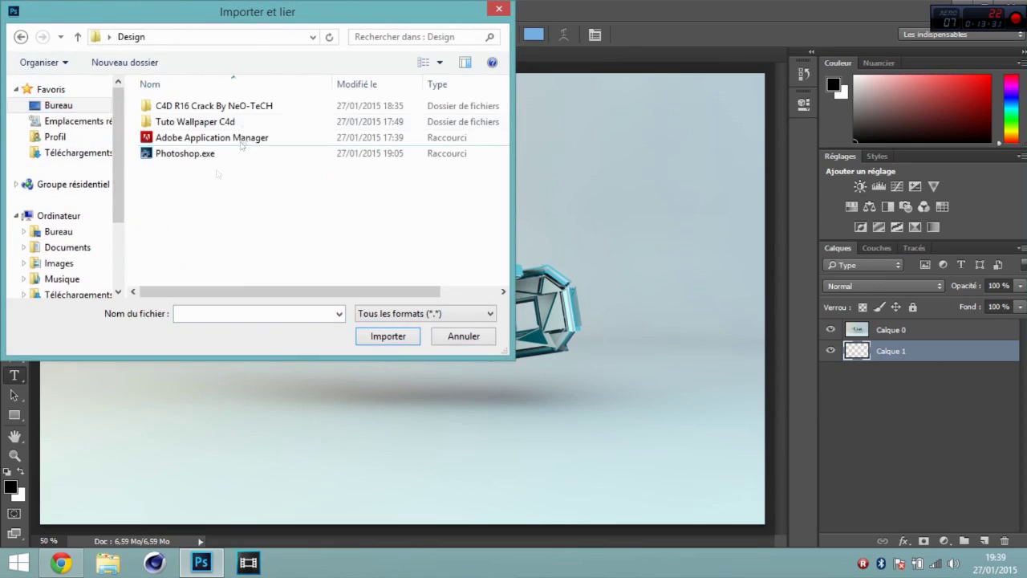
{"action": "double_click", "coordinate": [238, 125]}
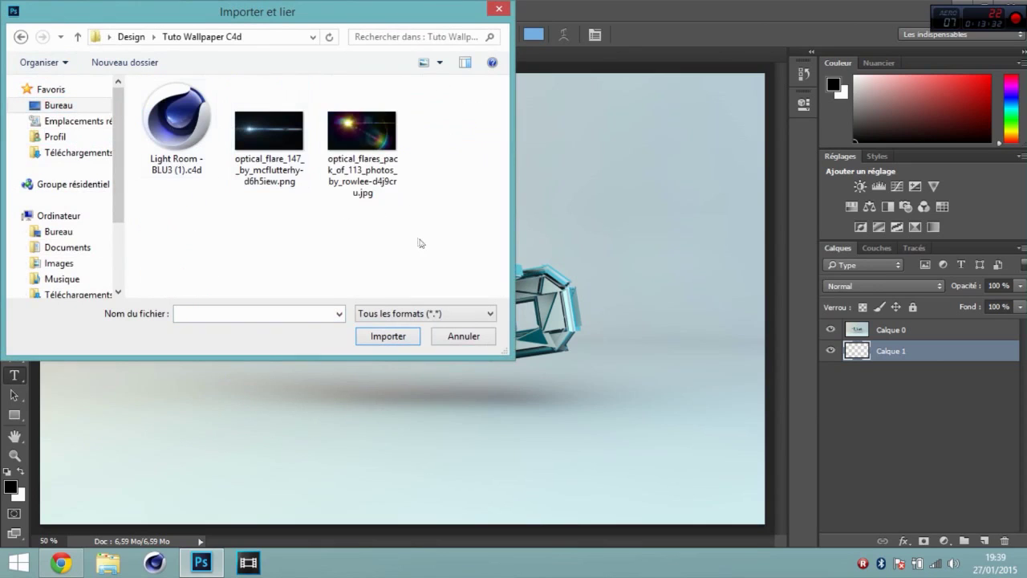
{"action": "left_click", "coordinate": [259, 138]}
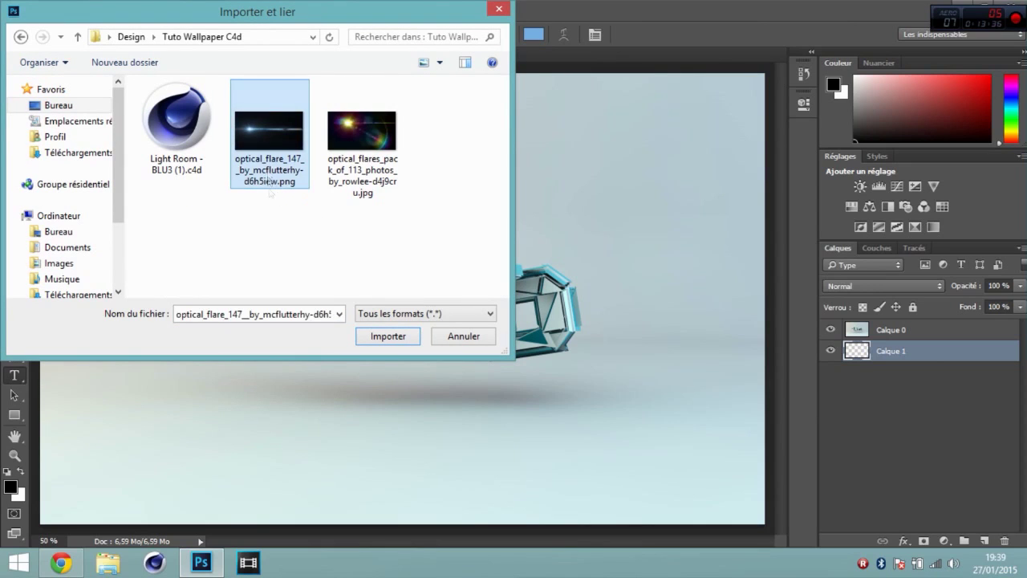
{"action": "double_click", "coordinate": [363, 152]}
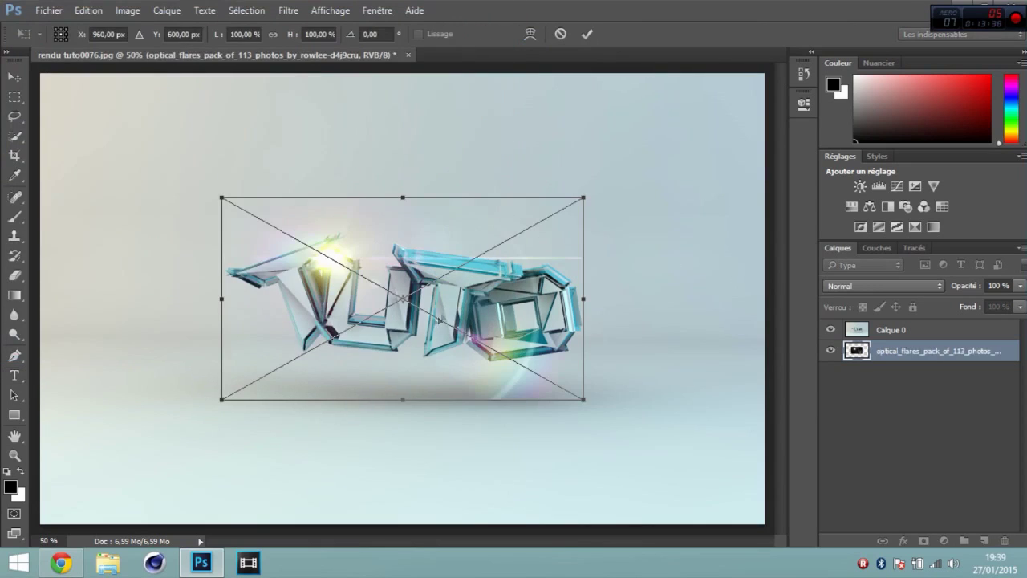
Step: Scale the placed flare to about 203 % width and 206 % height, with its bright spot in the image's upper-left corner
{"action": "left_click_drag", "start_coordinate": [399, 299], "coordinate": [132, 163]}
{"action": "left_click_drag", "start_coordinate": [312, 258], "coordinate": [588, 433]}
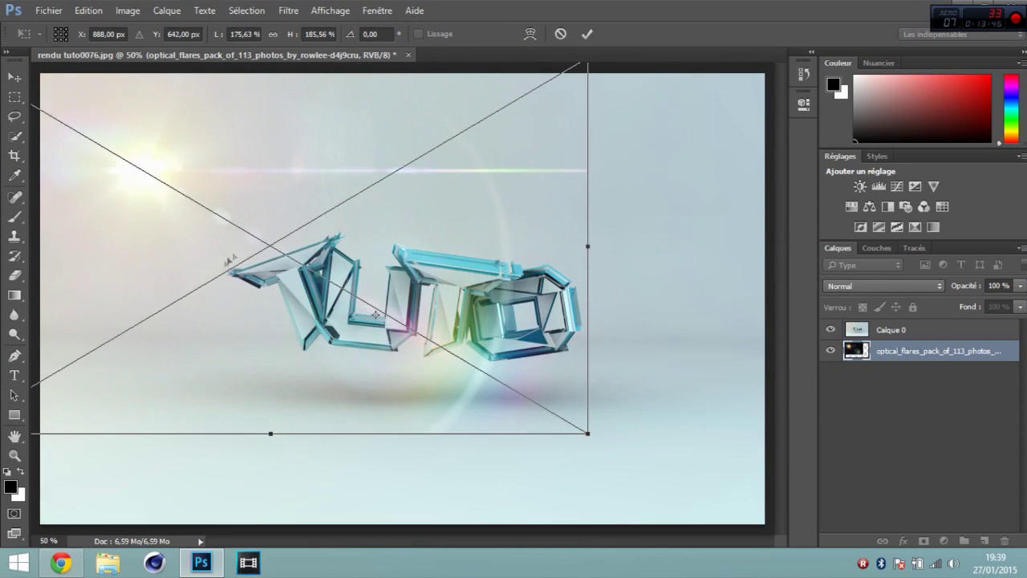
{"action": "left_click_drag", "start_coordinate": [270, 251], "coordinate": [211, 211]}
{"action": "left_click_drag", "start_coordinate": [530, 207], "coordinate": [658, 250]}
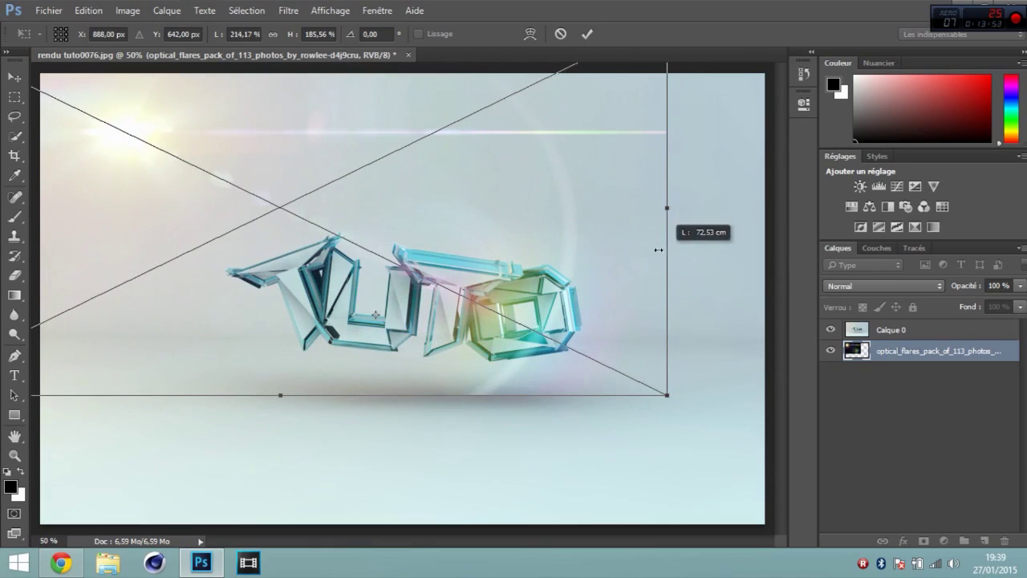
{"action": "left_click_drag", "start_coordinate": [666, 394], "coordinate": [625, 436]}
{"action": "left_click_drag", "start_coordinate": [255, 230], "coordinate": [232, 220]}
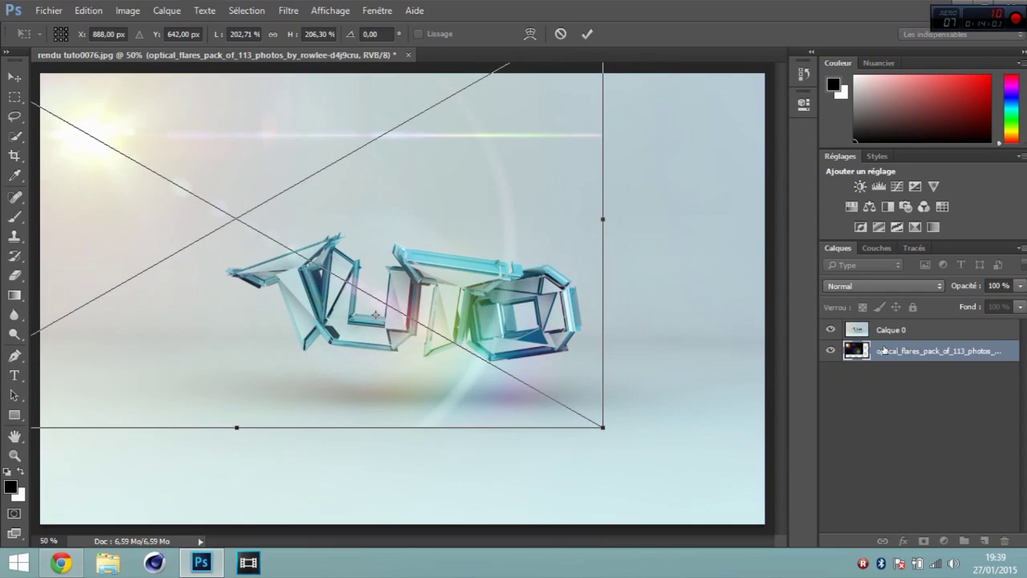
{"action": "key", "text": "Return"}
{"action": "key", "text": "t"}
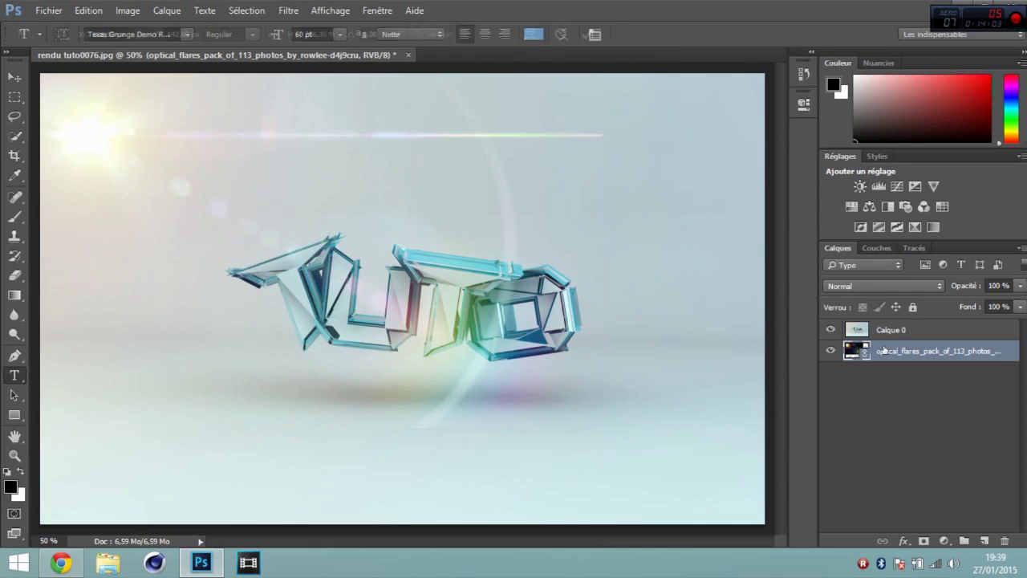
Step: Examine the text and flare placement on the desktop wallpaper as a reference, and return to the Photoshop document
{"action": "left_click", "coordinate": [966, 4]}
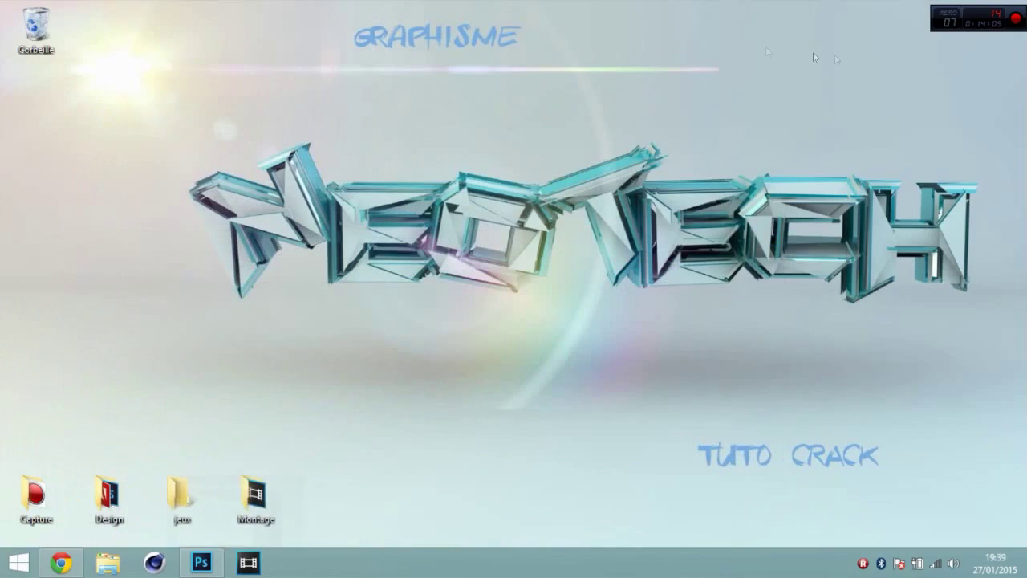
{"action": "left_click_drag", "start_coordinate": [347, 25], "coordinate": [539, 50]}
{"action": "left_click_drag", "start_coordinate": [304, 4], "coordinate": [896, 517]}
{"action": "left_click_drag", "start_coordinate": [915, 498], "coordinate": [302, 18]}
{"action": "left_click", "coordinate": [201, 562]}
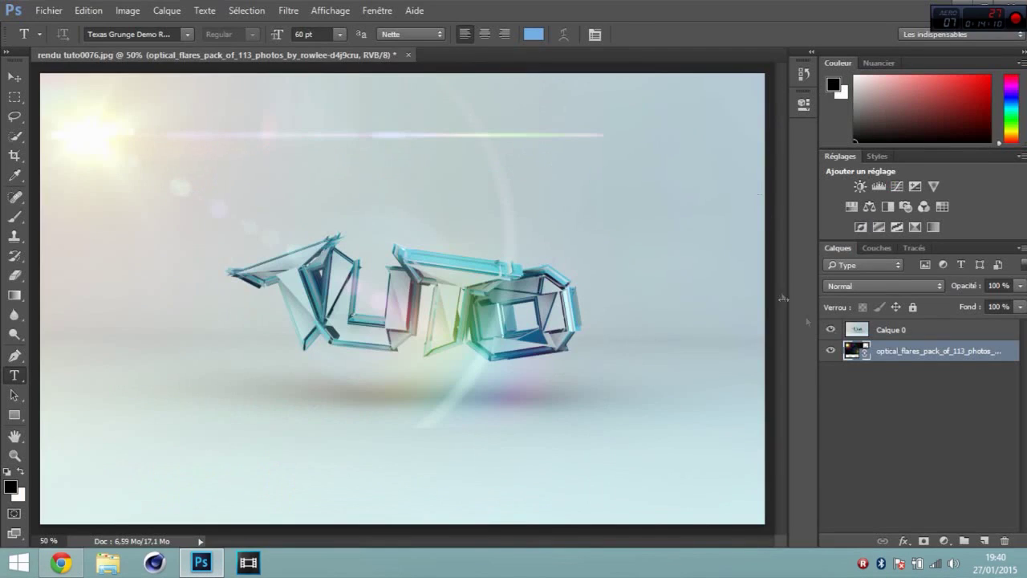
{"action": "left_click", "coordinate": [985, 542]}
{"action": "left_click_drag", "start_coordinate": [886, 353], "coordinate": [920, 487]}
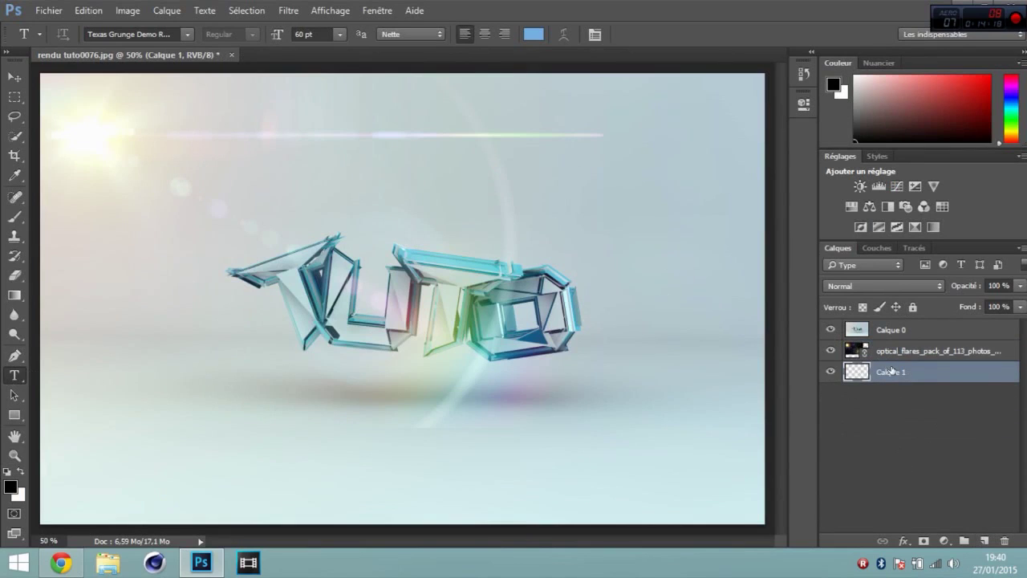
{"action": "key", "text": "Delete"}
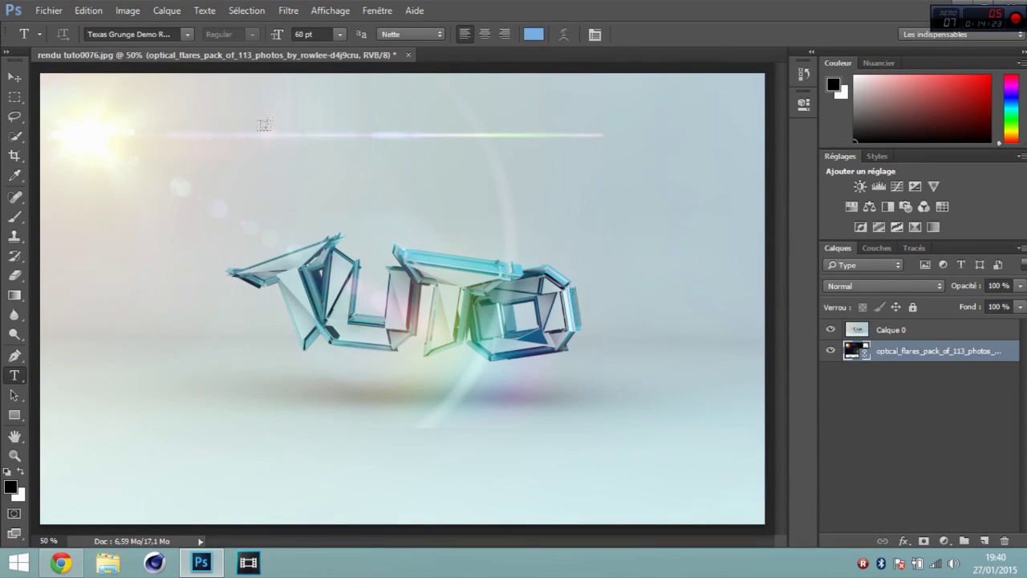
Step: Add the 60 pt text "TUTO Graphisme" above the 3D letters, just over the flare streak, and colour it 79afe2
{"action": "left_click", "coordinate": [253, 124]}
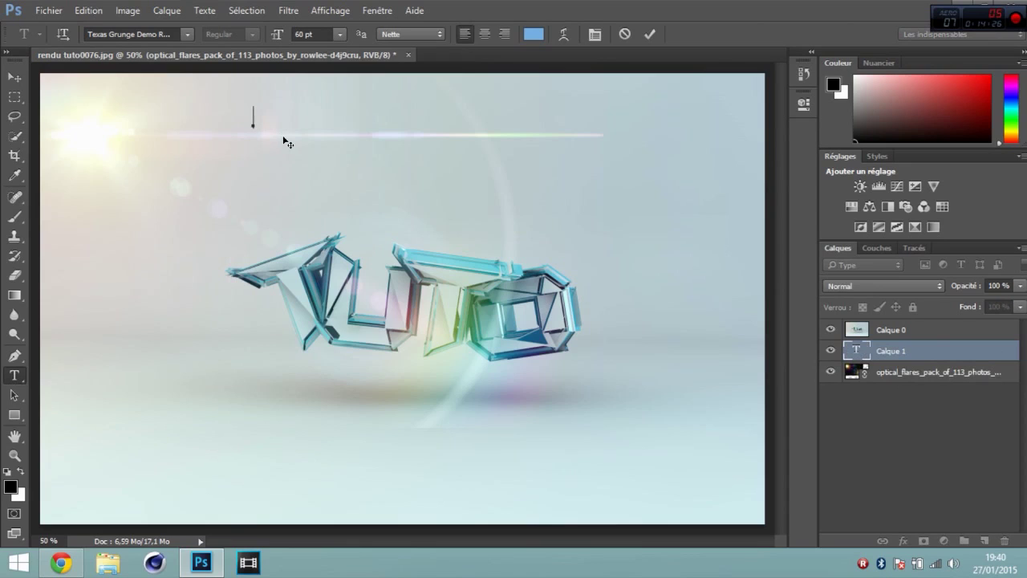
{"action": "type", "text": "TUTO GRAPHISME"}
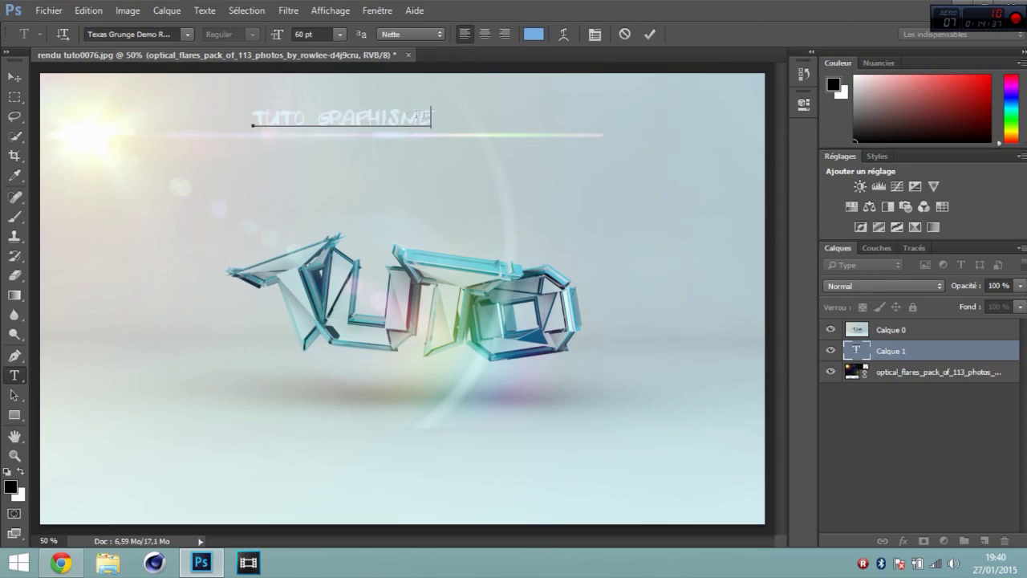
{"action": "left_click_drag", "start_coordinate": [425, 118], "coordinate": [252, 121]}
{"action": "left_click", "coordinate": [534, 34]}
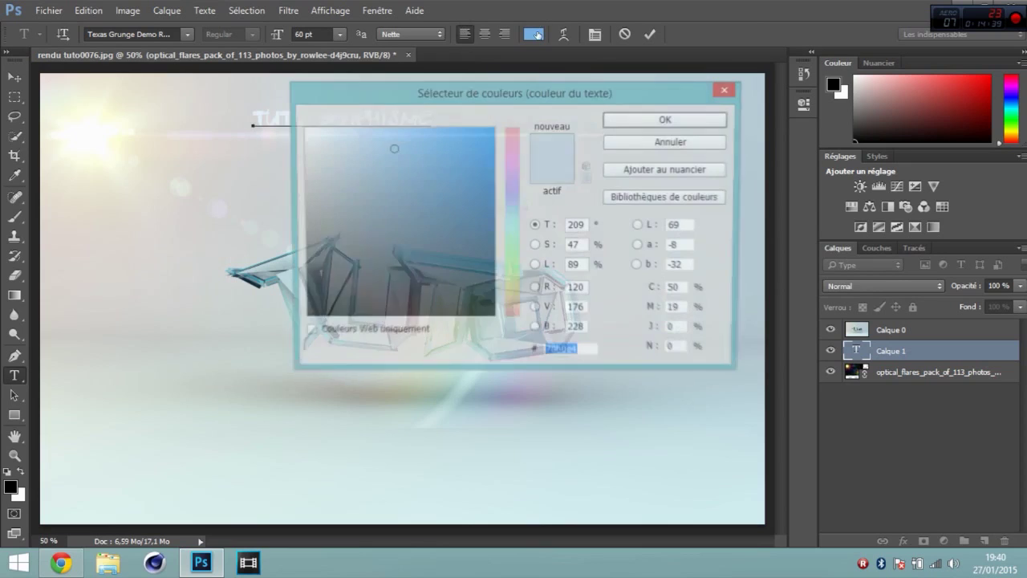
{"action": "left_click", "coordinate": [389, 148]}
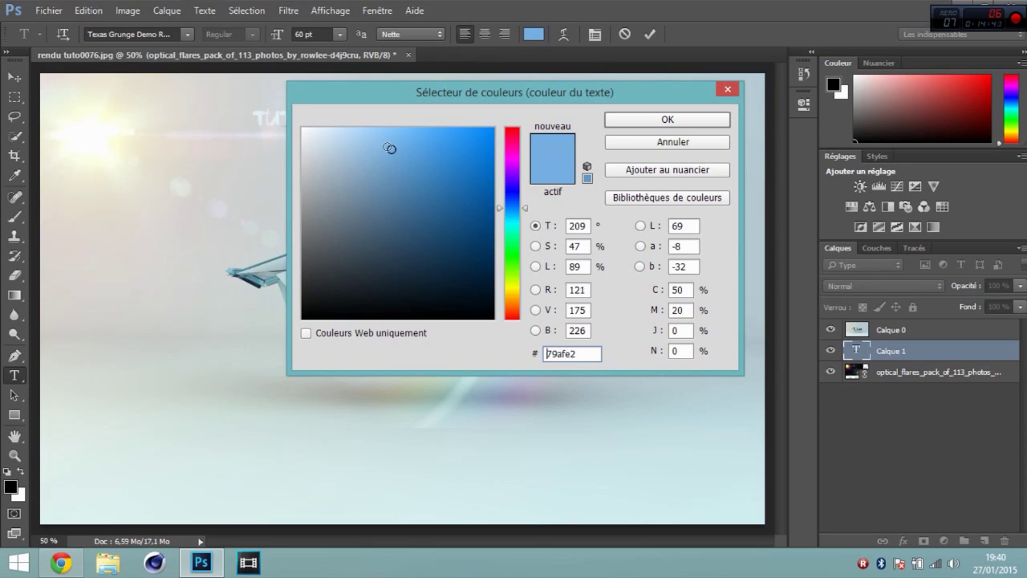
{"action": "left_click", "coordinate": [621, 120]}
{"action": "left_click", "coordinate": [892, 395]}
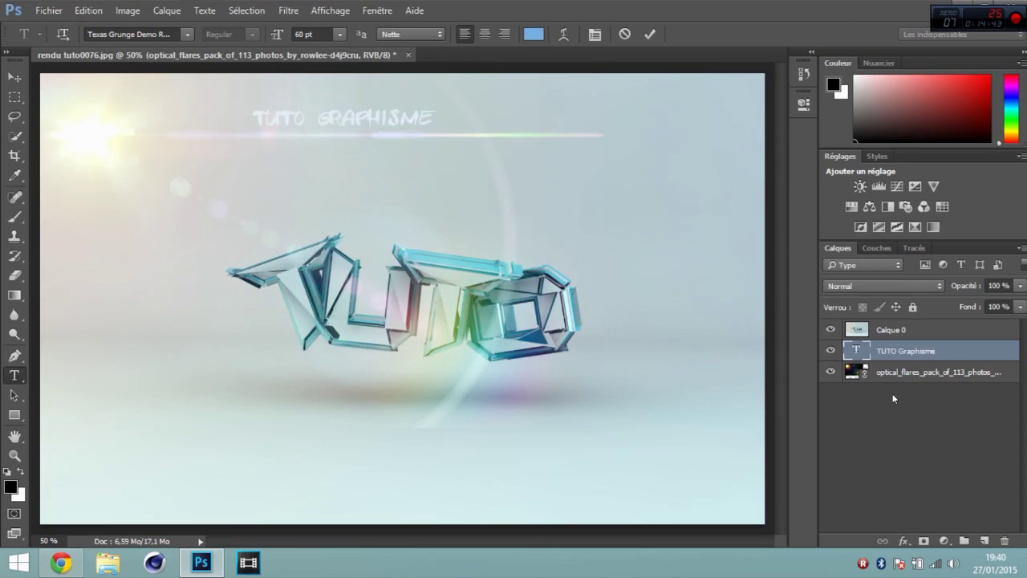
Step: Set the colour of the "TUTO Graphisme" text to the stronger blue 4996df
{"action": "left_click_drag", "start_coordinate": [254, 116], "coordinate": [432, 117]}
{"action": "left_click", "coordinate": [524, 35]}
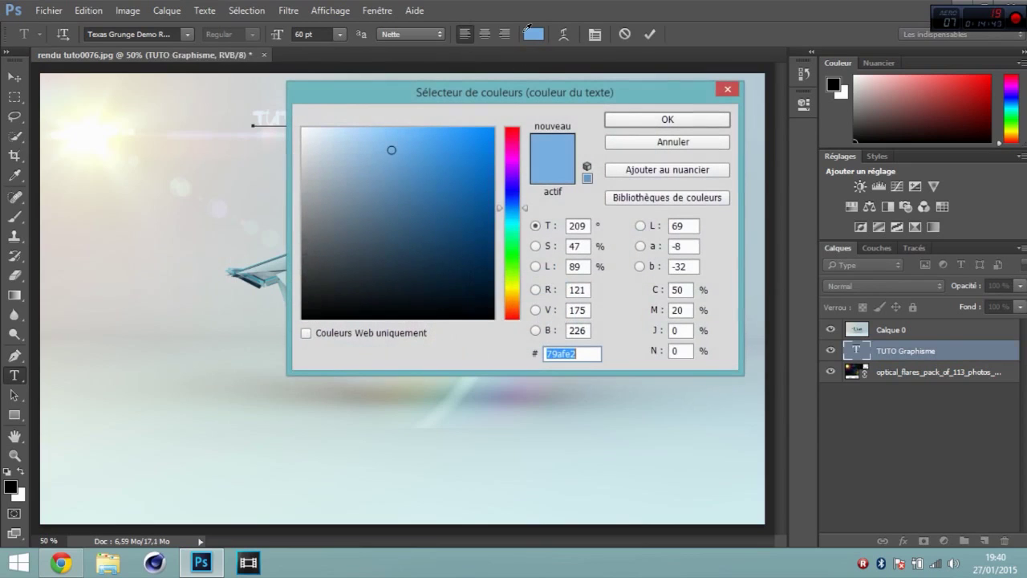
{"action": "type", "text": "4f8bdf"}
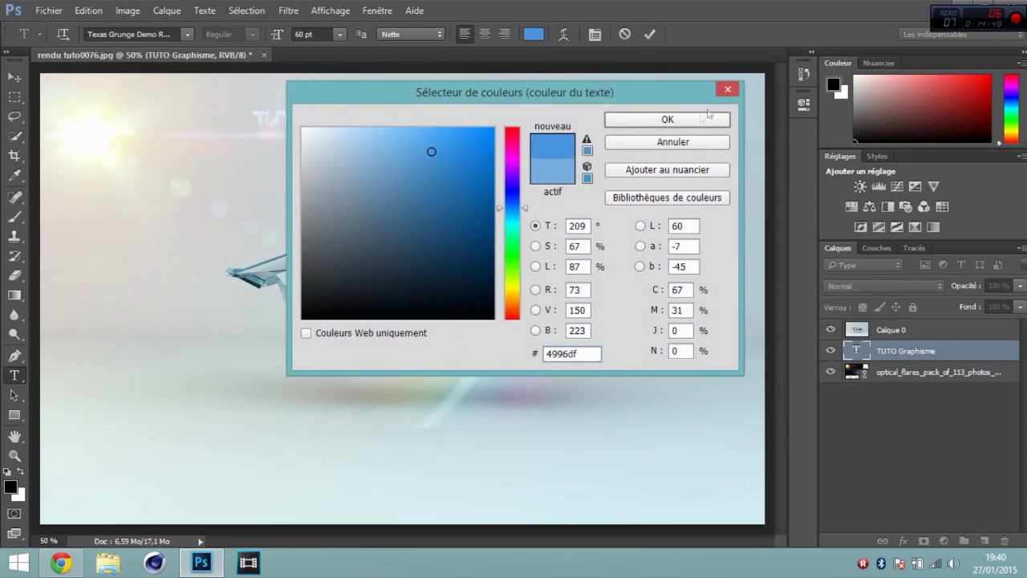
{"action": "left_click", "coordinate": [667, 119]}
{"action": "left_click", "coordinate": [876, 391]}
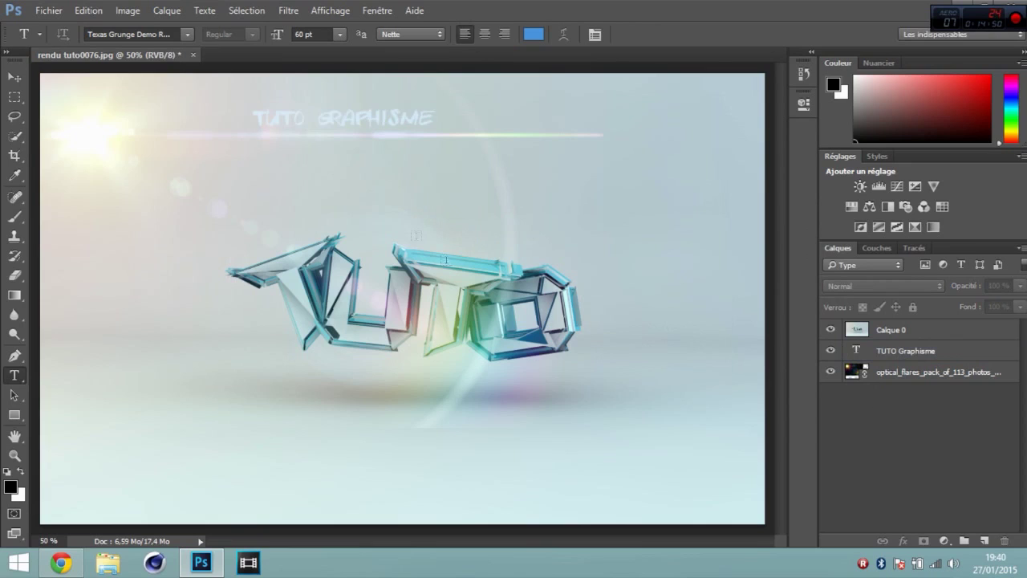
Step: Set the colour of the "TUTO Graphisme" text to the dark navy blue 00274c
{"action": "left_click_drag", "start_coordinate": [265, 118], "coordinate": [449, 109]}
{"action": "left_click_drag", "start_coordinate": [255, 118], "coordinate": [408, 116]}
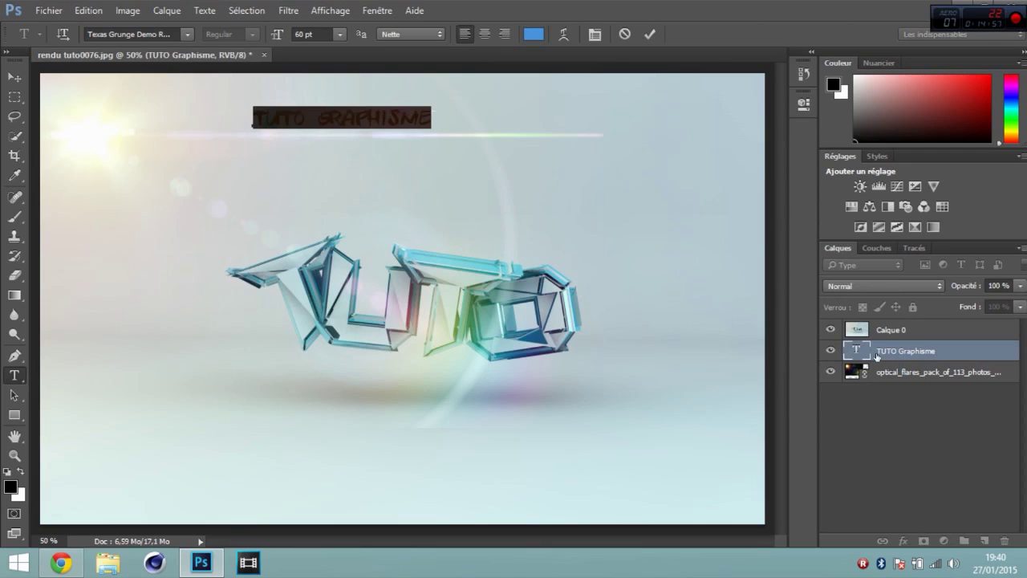
{"action": "left_click", "coordinate": [877, 353]}
{"action": "left_click", "coordinate": [533, 34]}
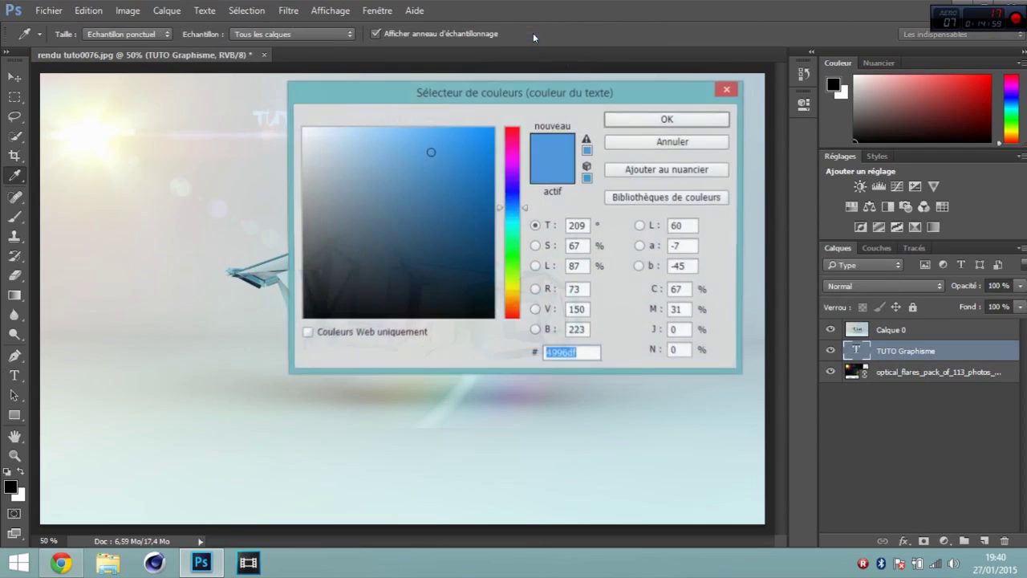
{"action": "type", "text": "00274c"}
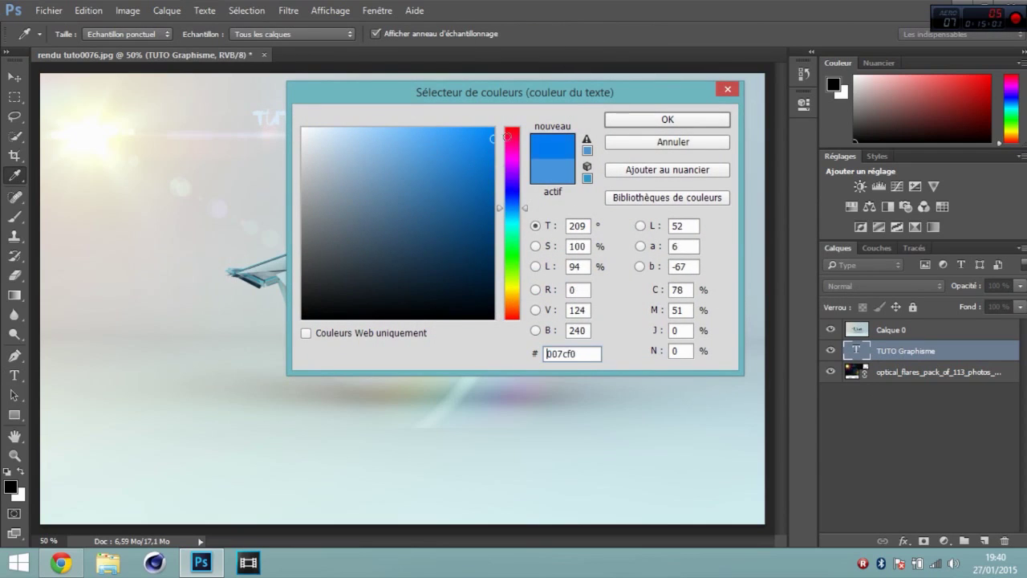
{"action": "left_click", "coordinate": [692, 125]}
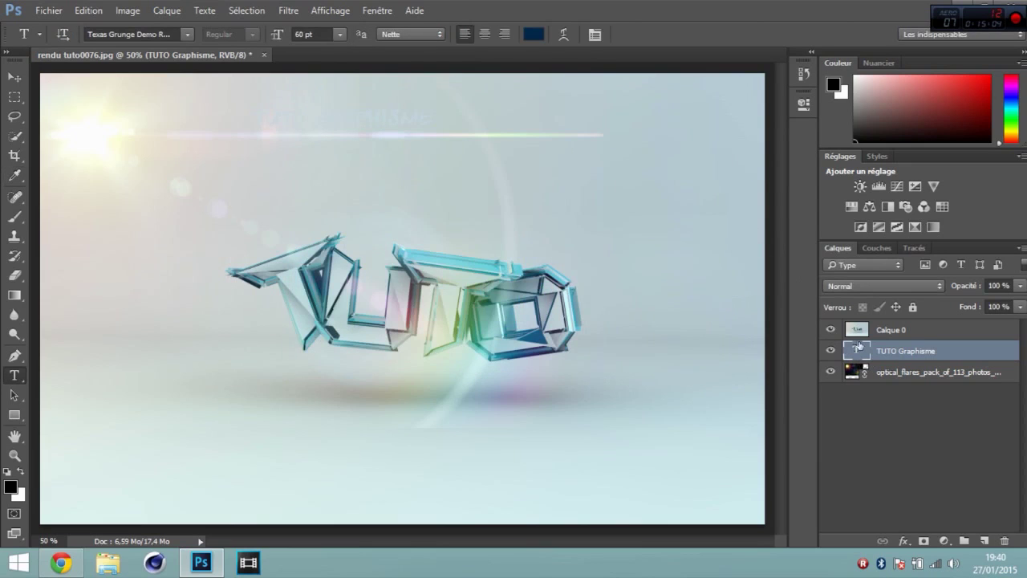
Step: Change the colour of the whole "TUTO Graphisme" text to a bright, fully saturated blue
{"action": "left_click", "coordinate": [317, 112]}
{"action": "left_click_drag", "start_coordinate": [303, 114], "coordinate": [253, 115]}
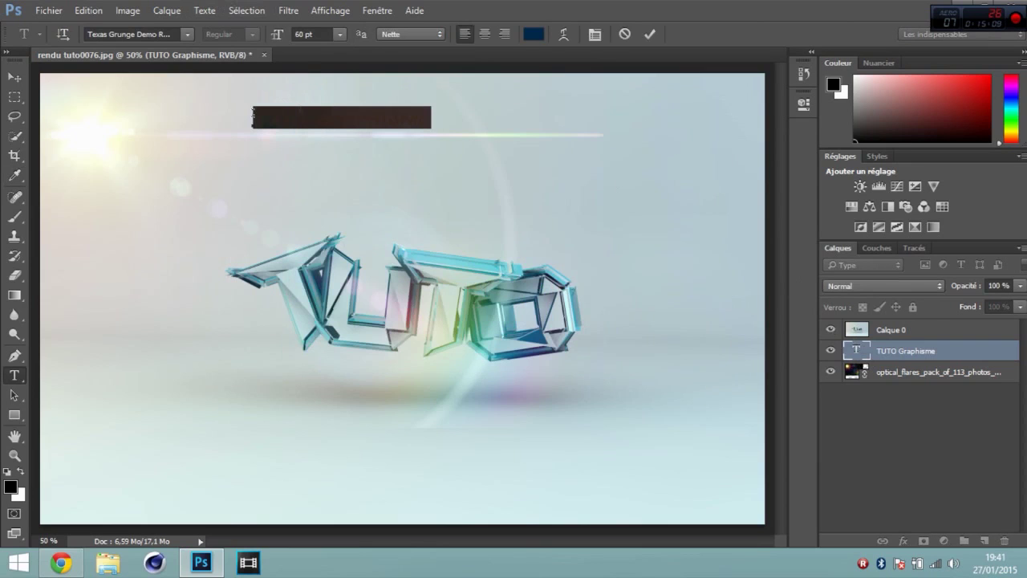
{"action": "left_click", "coordinate": [534, 34]}
{"action": "left_click_drag", "start_coordinate": [439, 164], "coordinate": [494, 126]}
{"action": "left_click", "coordinate": [704, 119]}
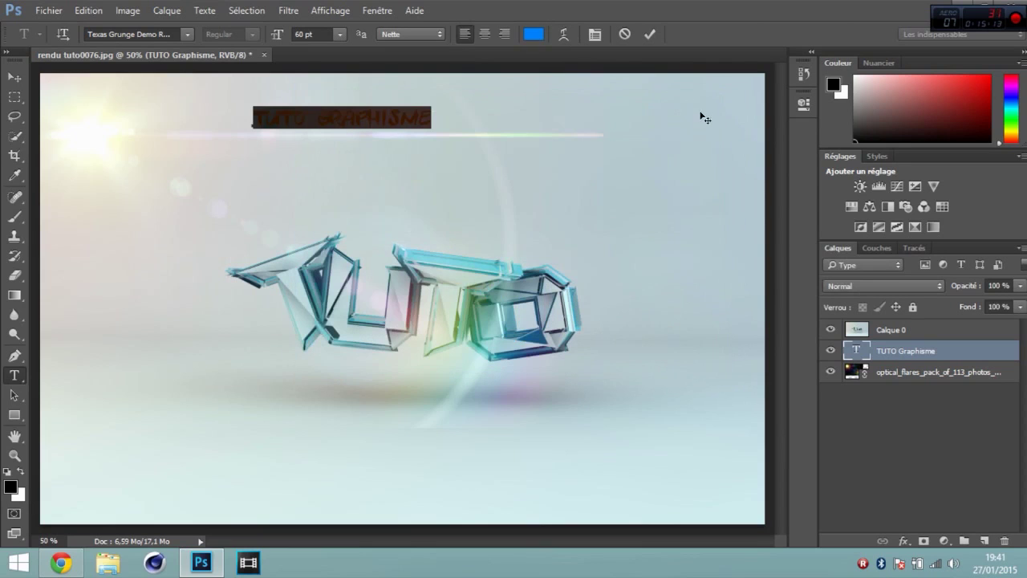
Step: Remove the "TUTO Graphisme" text and delete its layer, keeping only the render and the flare
{"action": "left_click_drag", "start_coordinate": [320, 109], "coordinate": [254, 124]}
{"action": "triple_click", "coordinate": [407, 121]}
{"action": "key", "text": "BackSpace"}
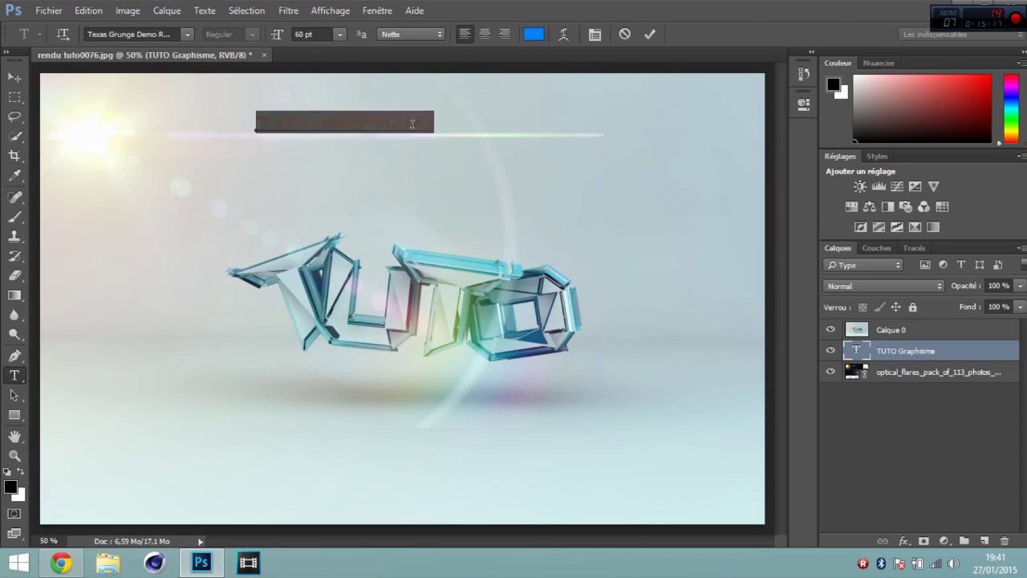
{"action": "left_click", "coordinate": [853, 353]}
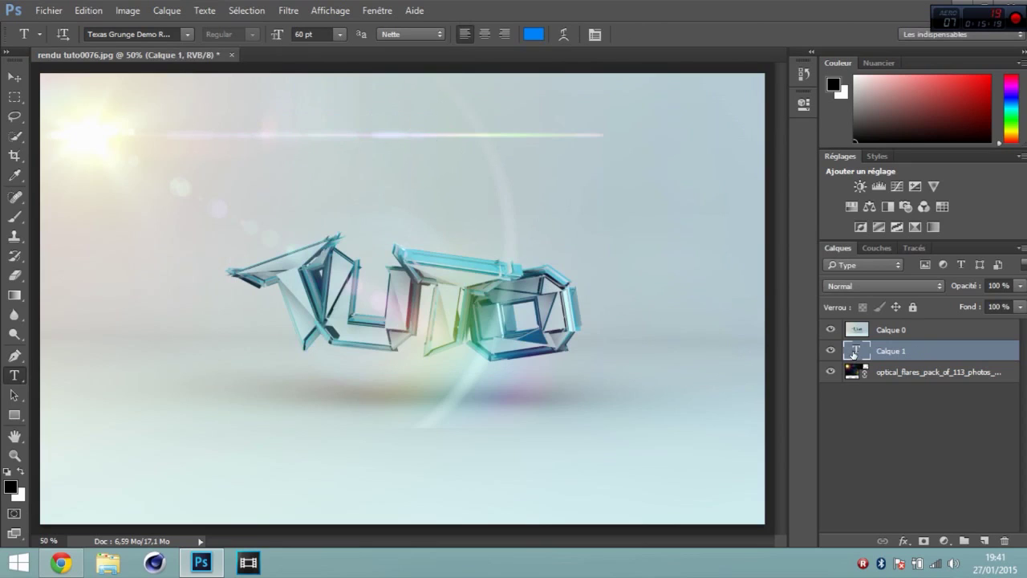
{"action": "key", "text": "Delete"}
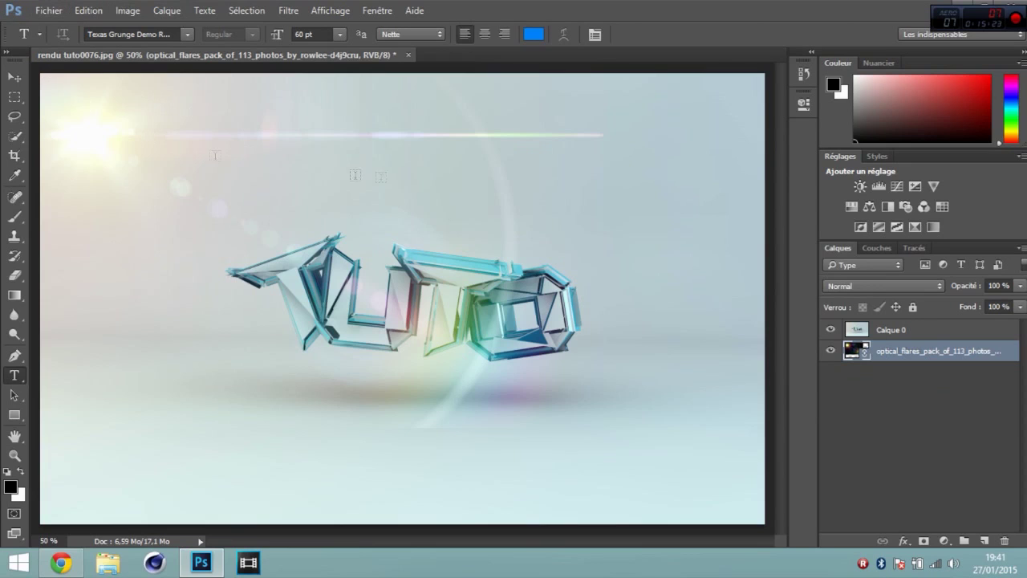
Step: Start saving the image under the name "fin du tuto" in the Documents subfolder "Setup of all cracks i do"
{"action": "left_click", "coordinate": [50, 11]}
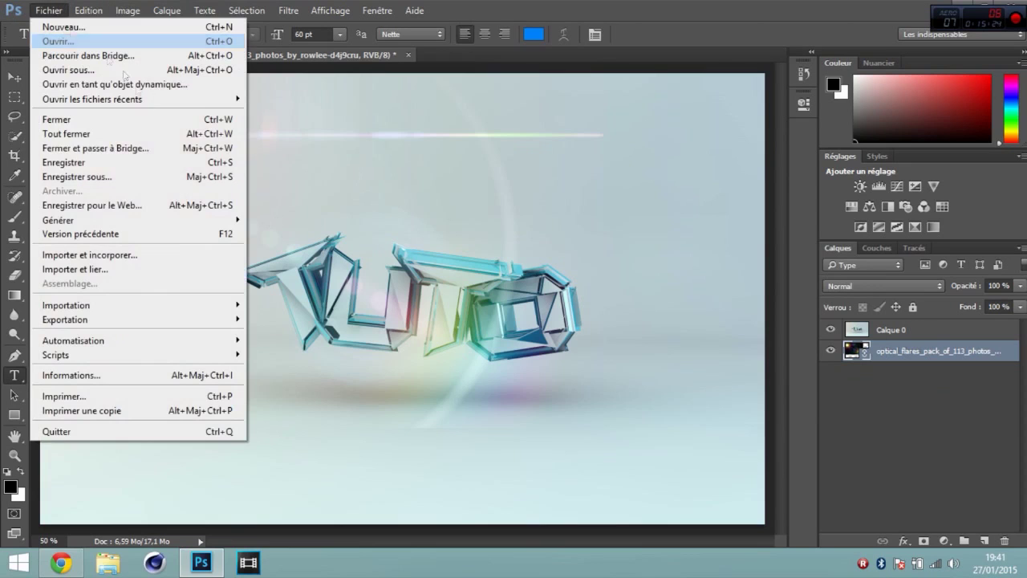
{"action": "left_click", "coordinate": [77, 176]}
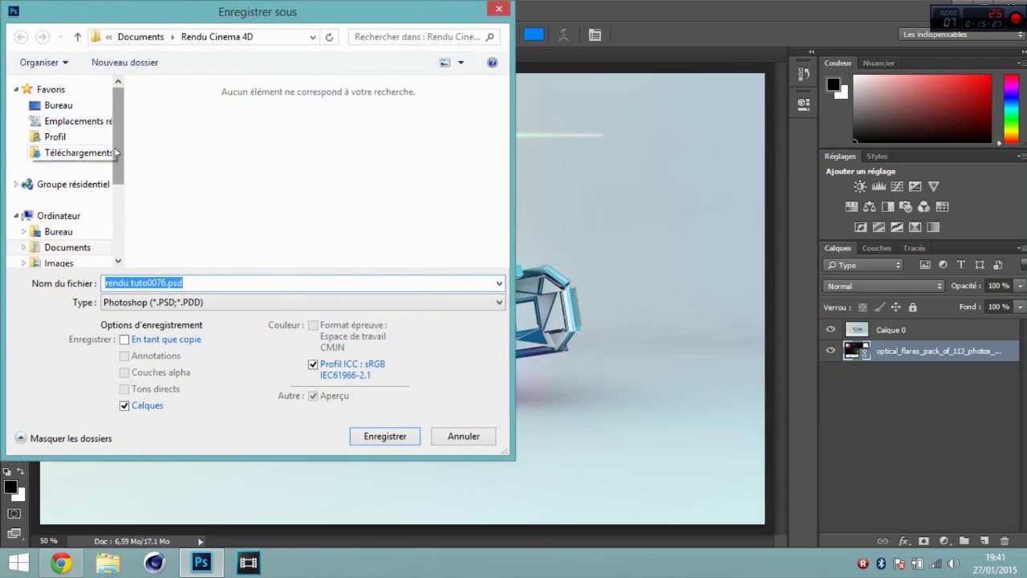
{"action": "scroll", "coordinate": [62, 216], "scroll_direction": "down", "scroll_amount": 1}
{"action": "left_click", "coordinate": [64, 229]}
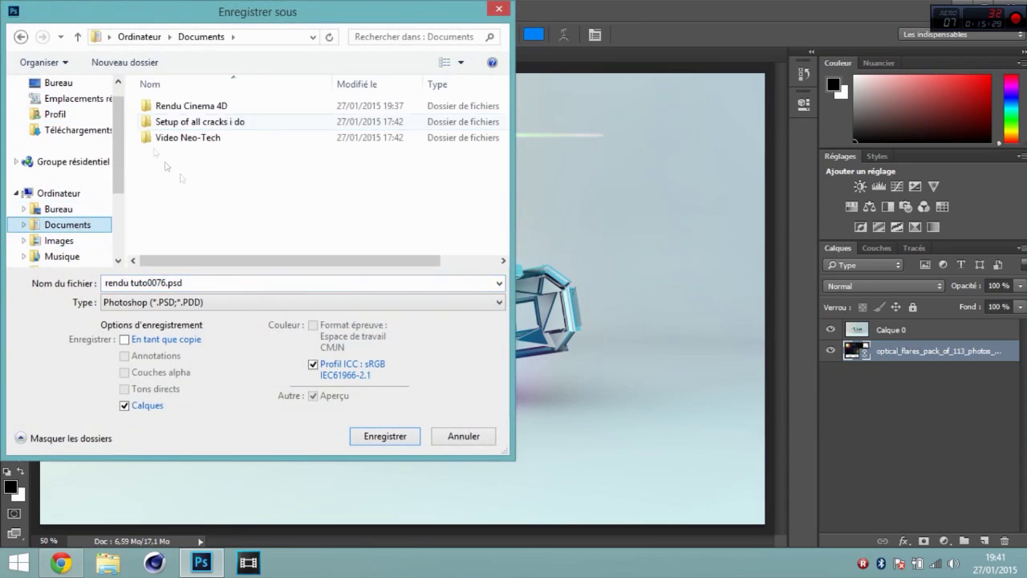
{"action": "double_click", "coordinate": [184, 121]}
{"action": "key", "text": "ctrl+a"}
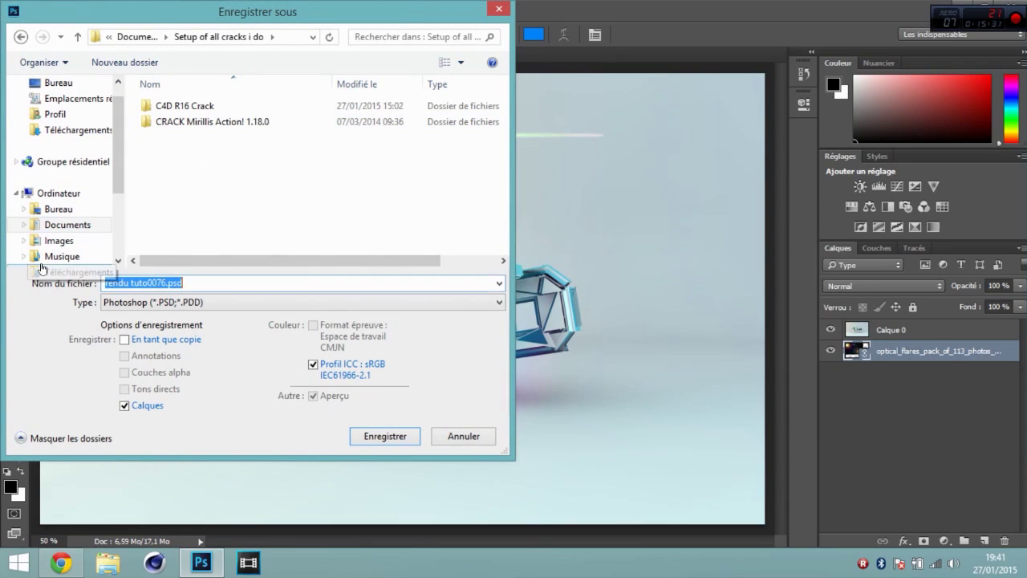
{"action": "key", "text": "BackSpace"}
{"action": "type", "text": "fin du tuto"}
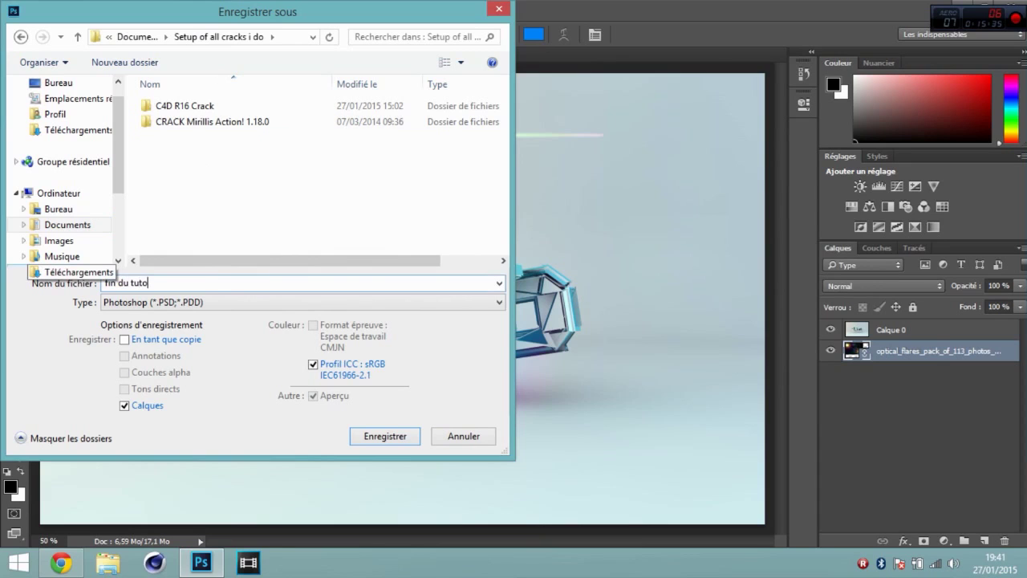
Step: Save the file in JPEG format with maximum quality 12 and the standard baseline format
{"action": "left_click", "coordinate": [211, 302]}
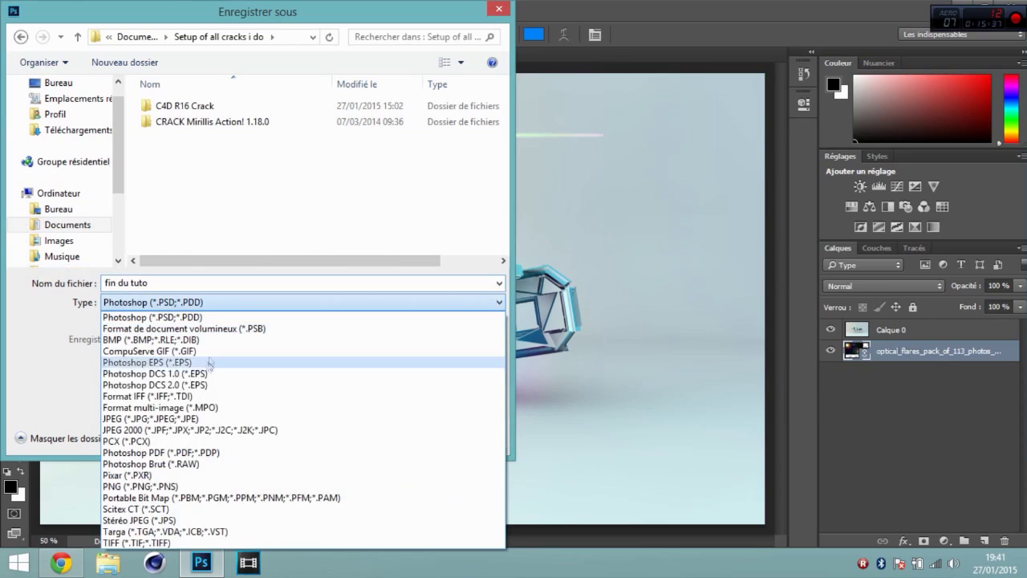
{"action": "left_click", "coordinate": [202, 418]}
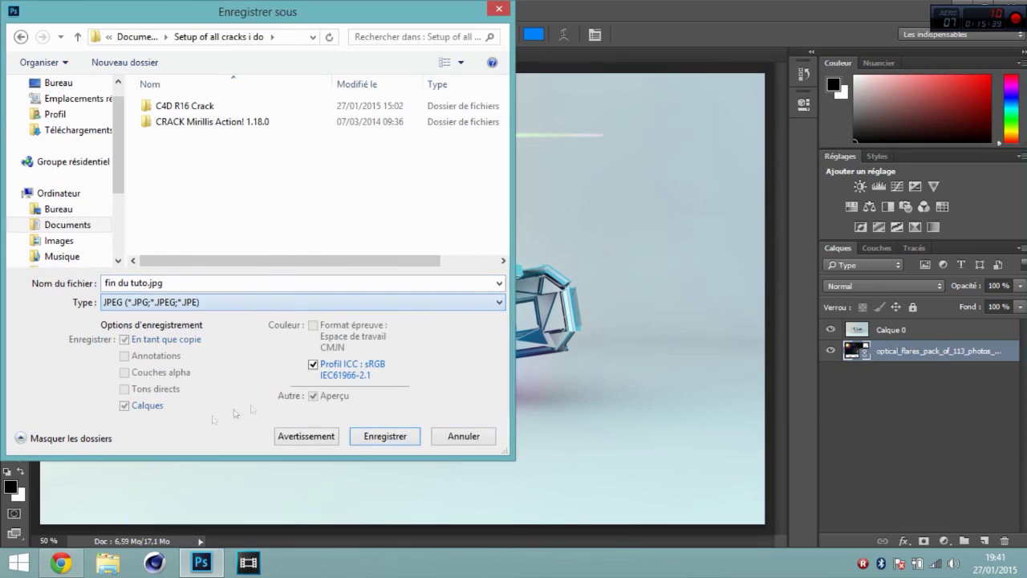
{"action": "left_click", "coordinate": [387, 435]}
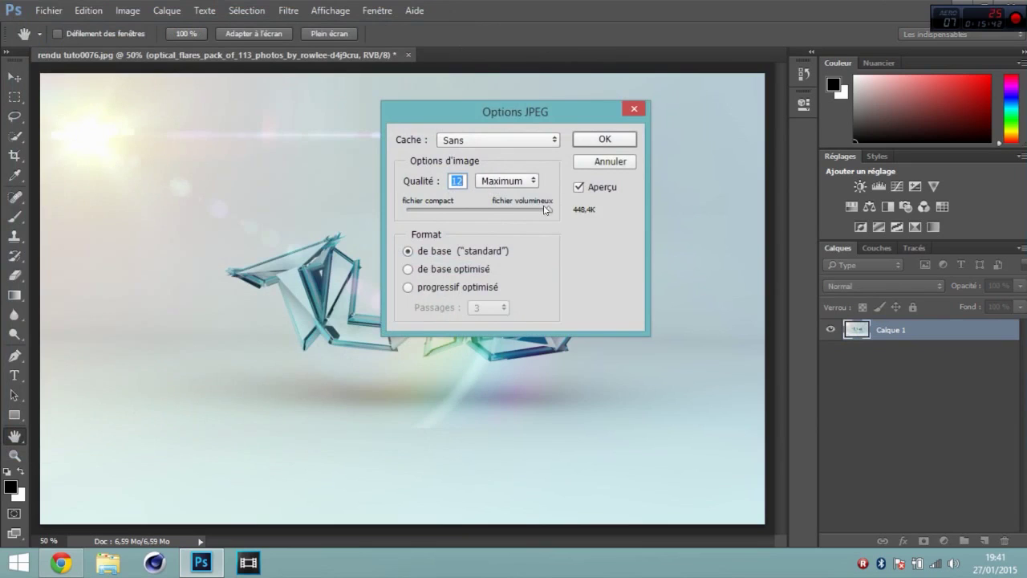
{"action": "left_click", "coordinate": [512, 183]}
{"action": "left_click", "coordinate": [513, 226]}
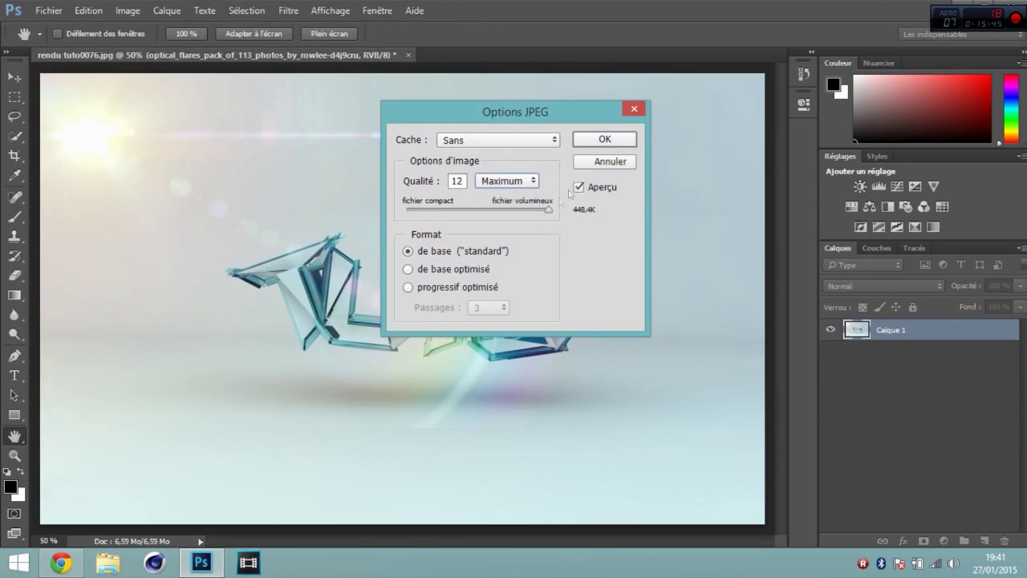
{"action": "left_click", "coordinate": [603, 140]}
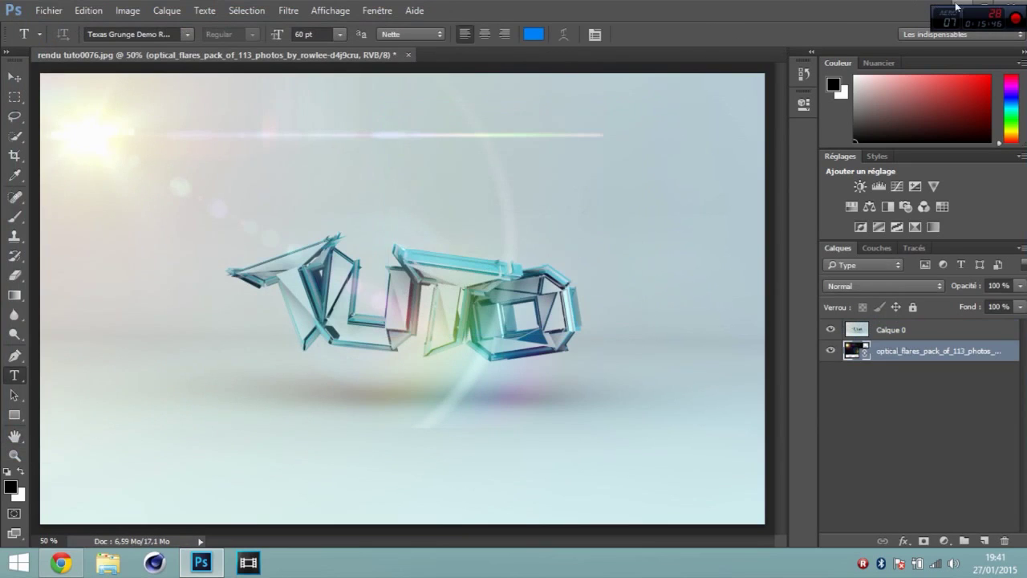
Step: Switch to the desktop and look over the flare and 3D lettering on the reference wallpaper
{"action": "left_click", "coordinate": [960, 5]}
{"action": "left_click_drag", "start_coordinate": [767, 46], "coordinate": [312, 253]}
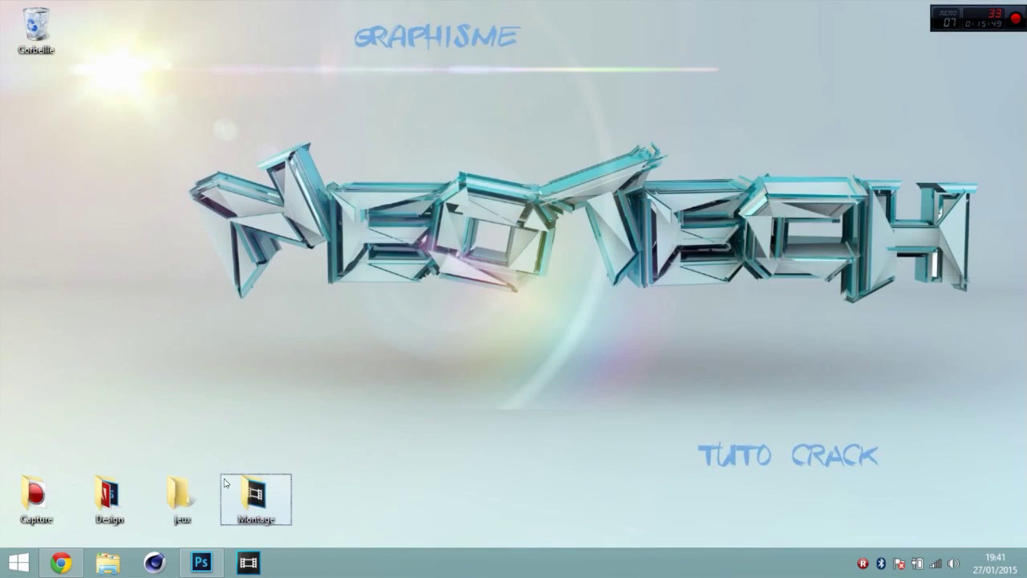
{"action": "left_click_drag", "start_coordinate": [154, 80], "coordinate": [734, 302]}
{"action": "left_click_drag", "start_coordinate": [1025, 352], "coordinate": [104, 128]}
{"action": "left_click_drag", "start_coordinate": [115, 80], "coordinate": [101, 138]}
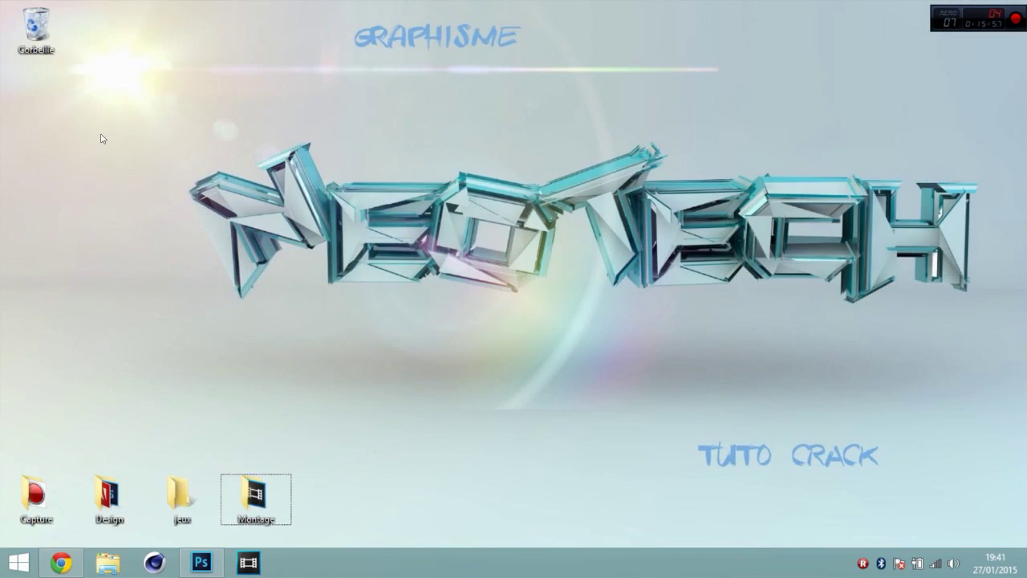